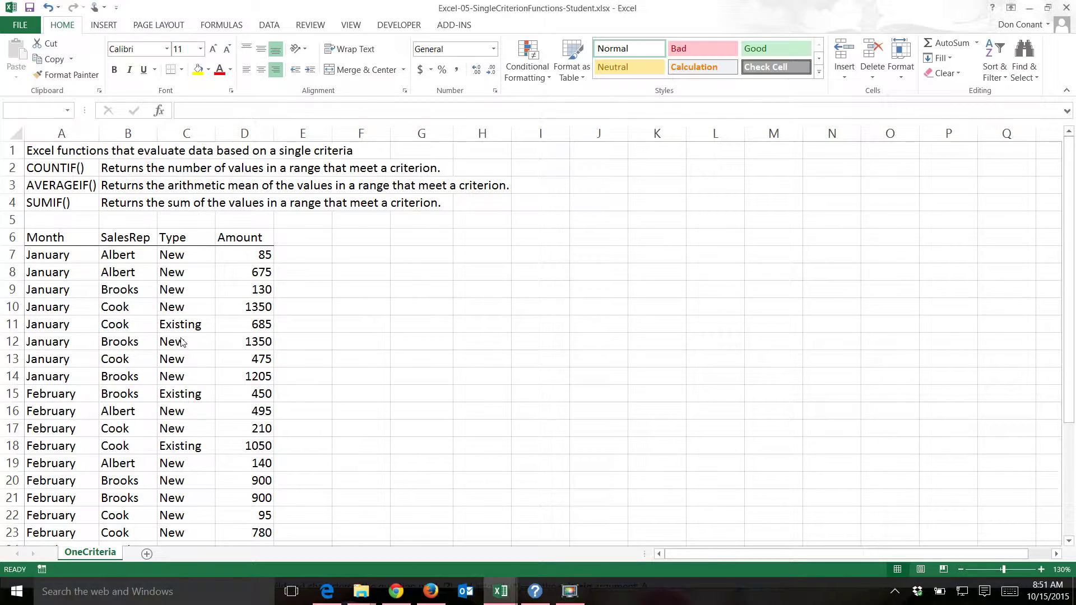
- Enter a COUNTIF formula in G7 that counts the amounts in D7:D32 meeting the criterion "> 200"
scroll(181, 340, down, 4)
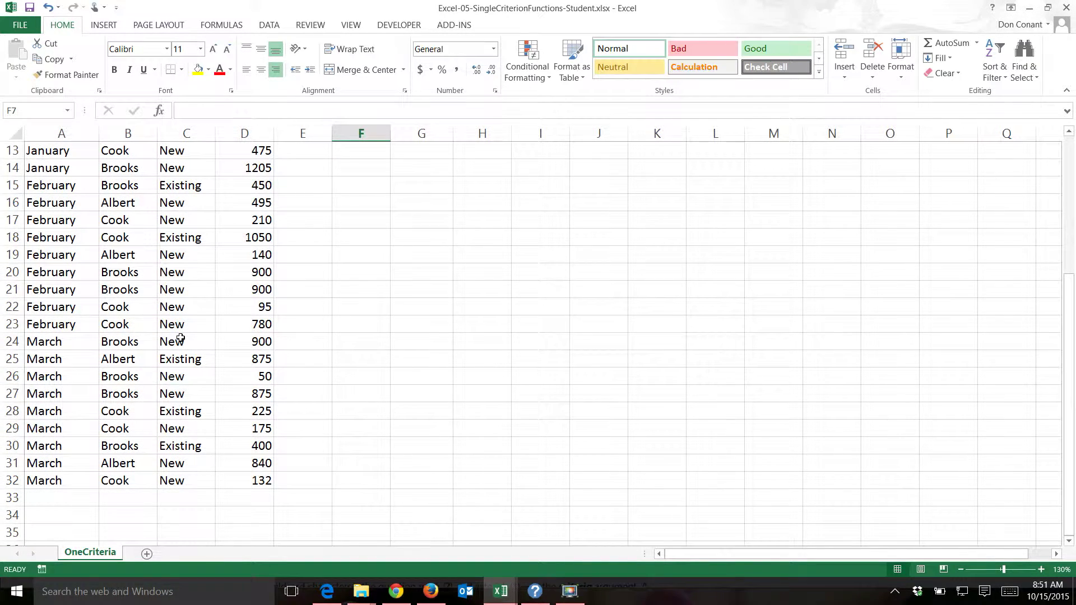
scroll(181, 339, up, 4)
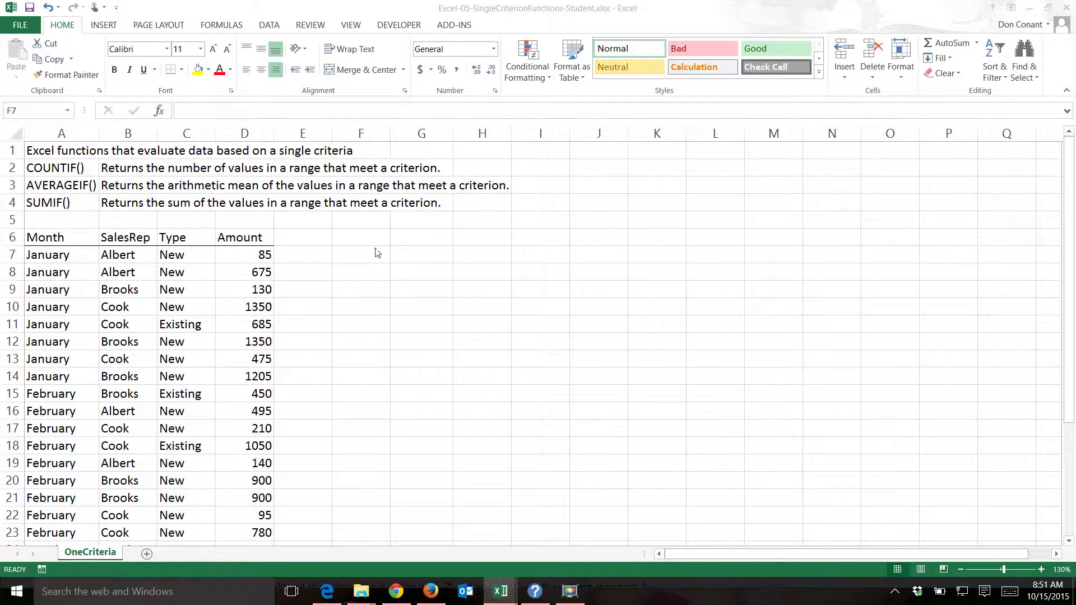
click(354, 252)
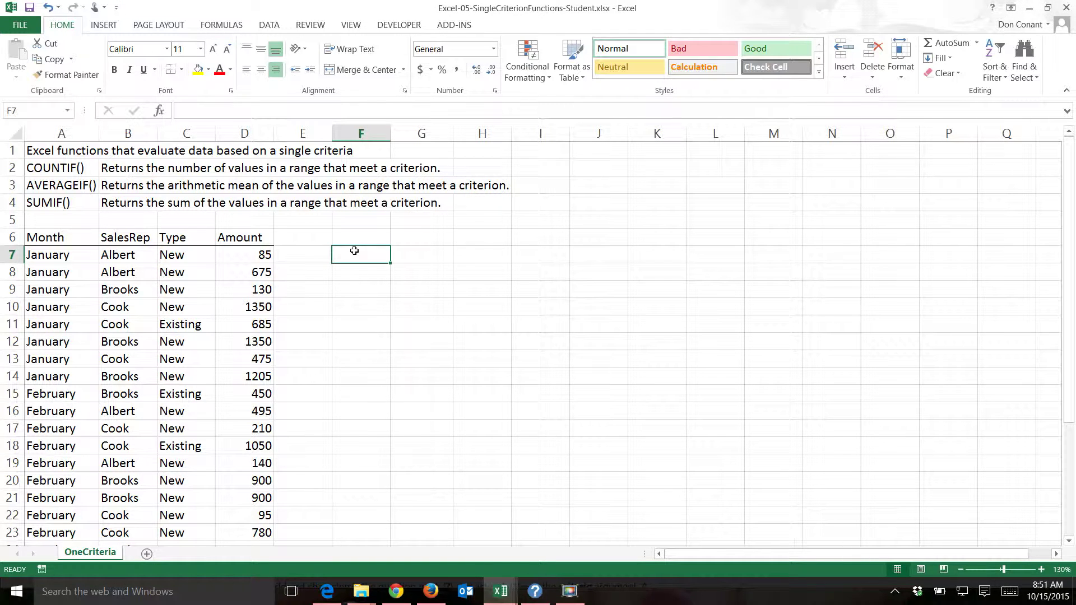
click(418, 249)
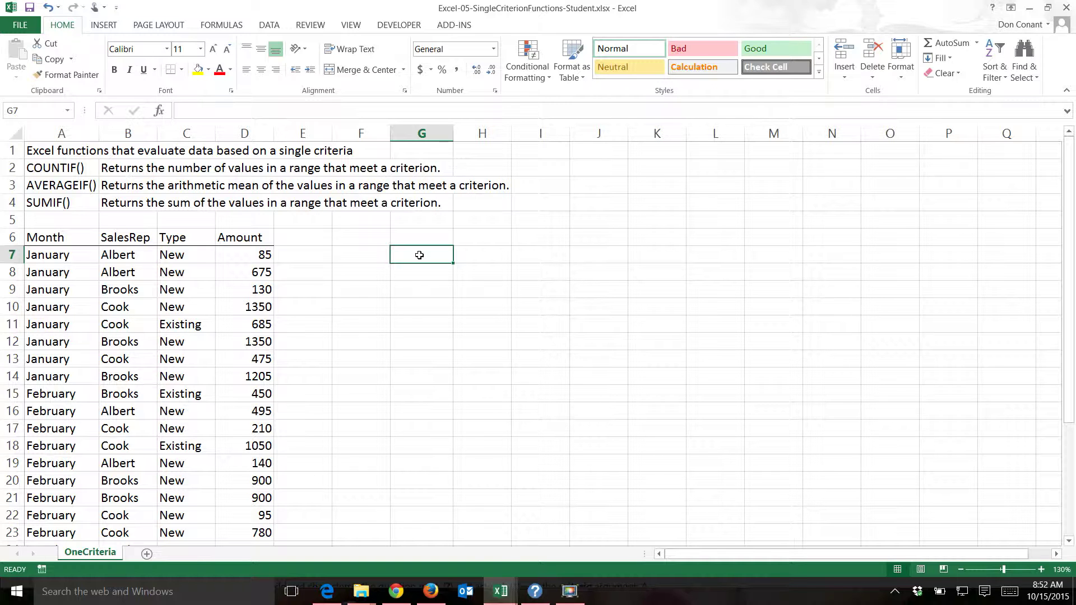
text(=count)
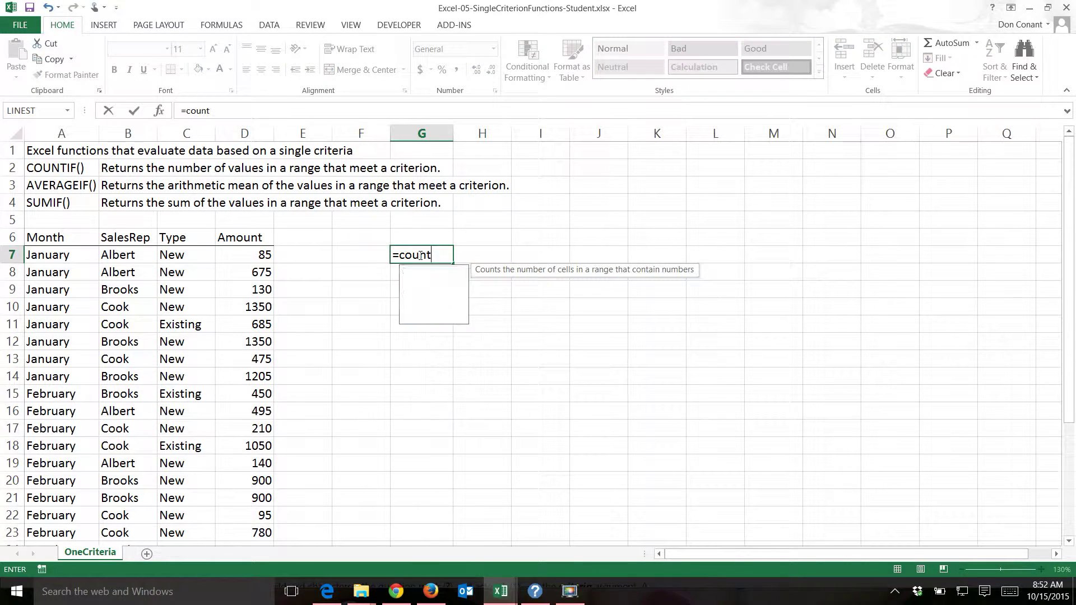
text(if()
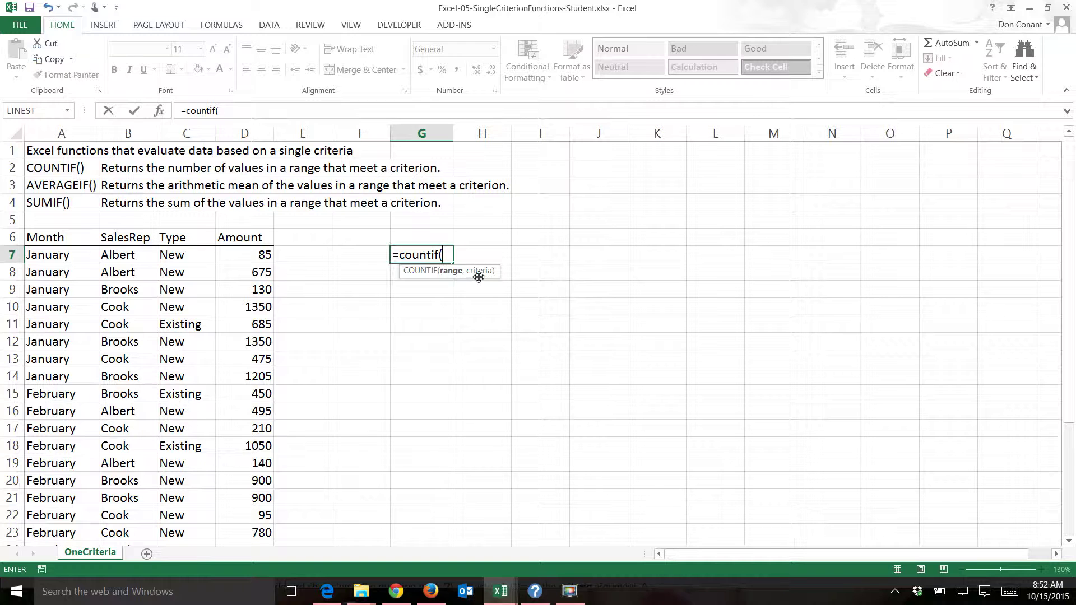
click(255, 257)
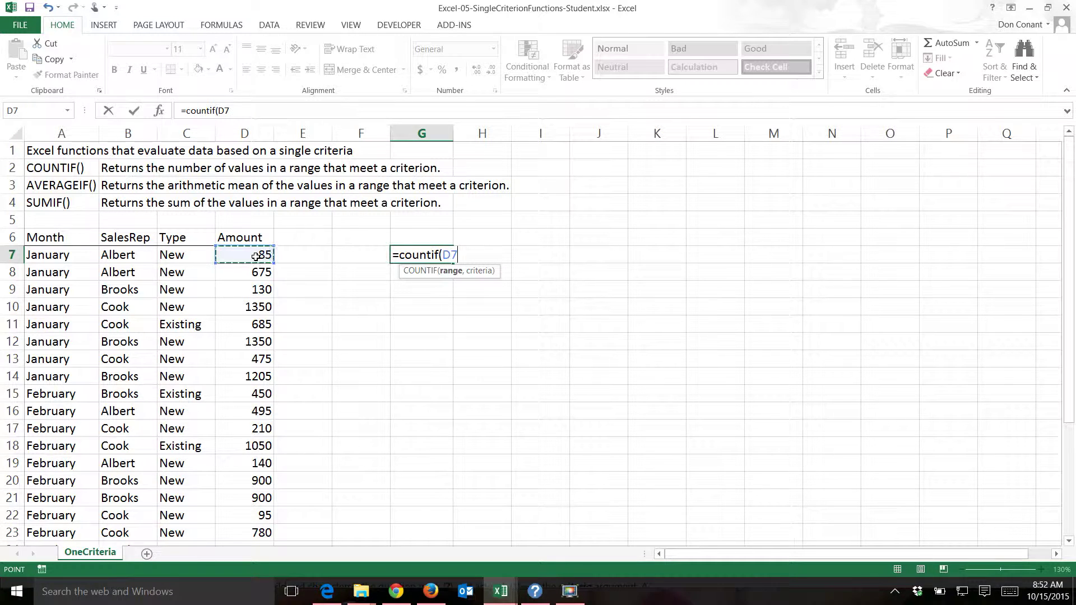
key(End)
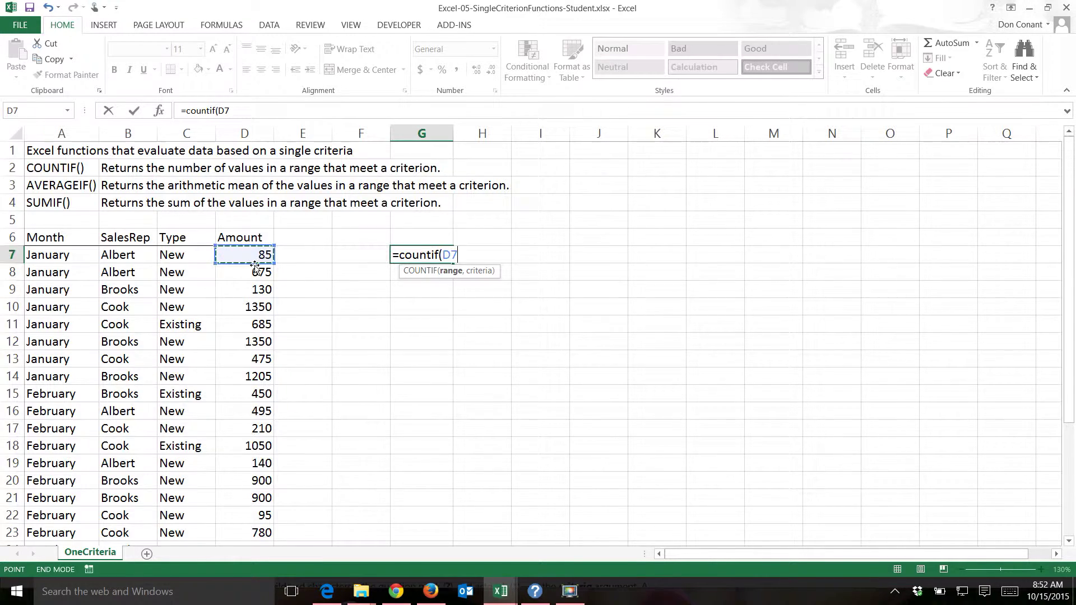
key(shift+Down)
scroll(374, 253, up, 3)
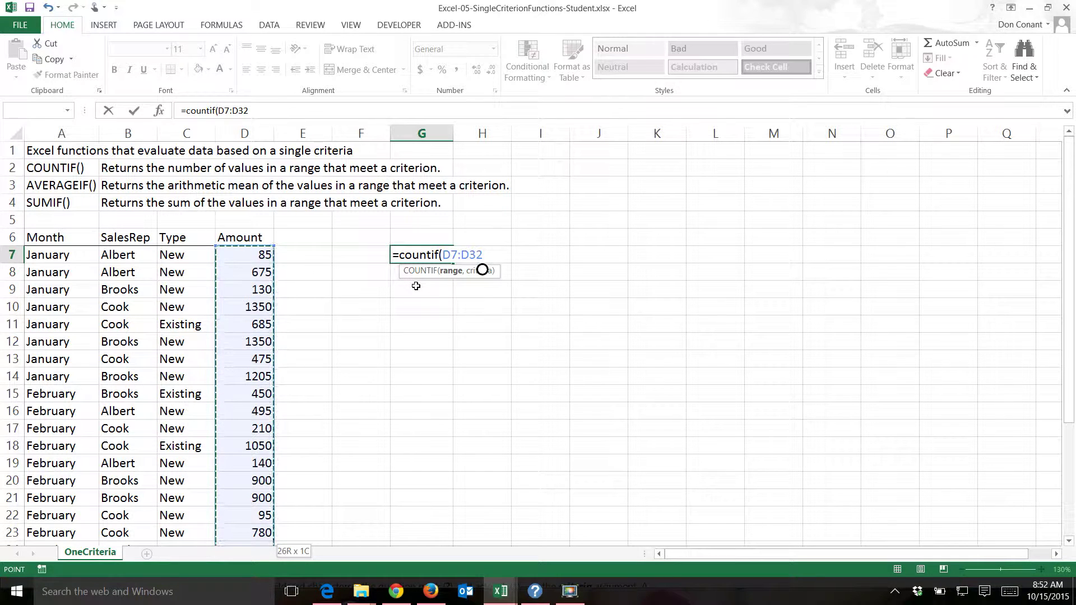
text(,)
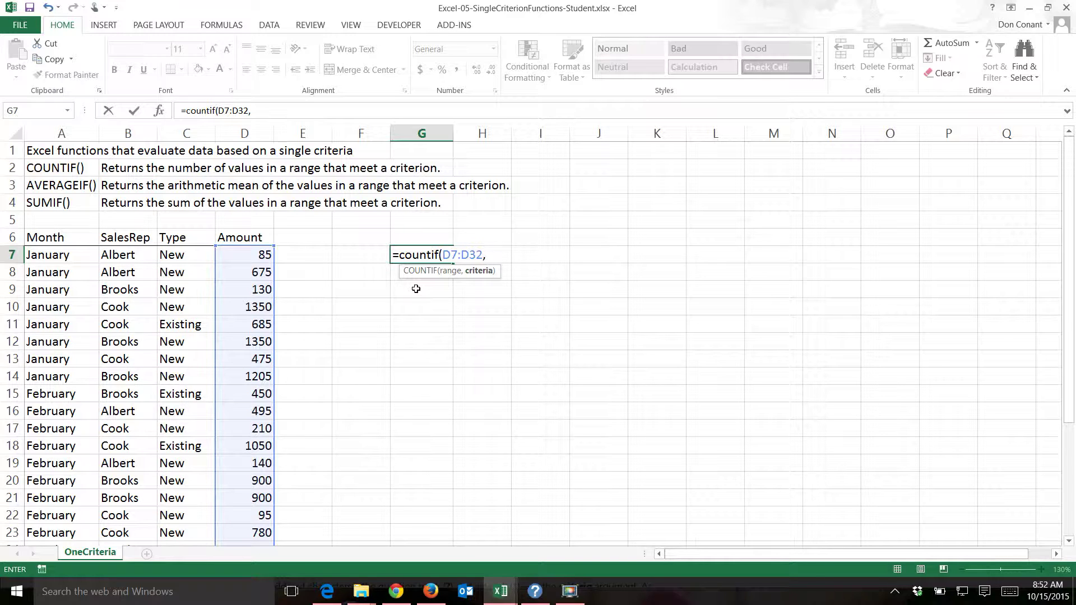
text("> 200"))
key(Return)
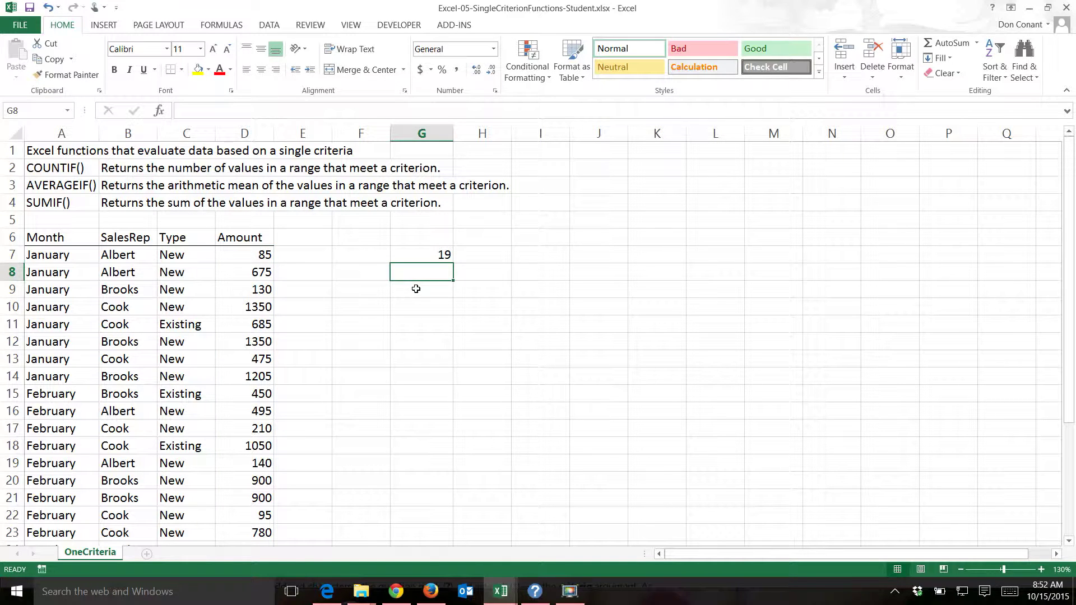
- Review the COUNTIF formula in G7 and enter the comparison value 200 in F7
key(Up)
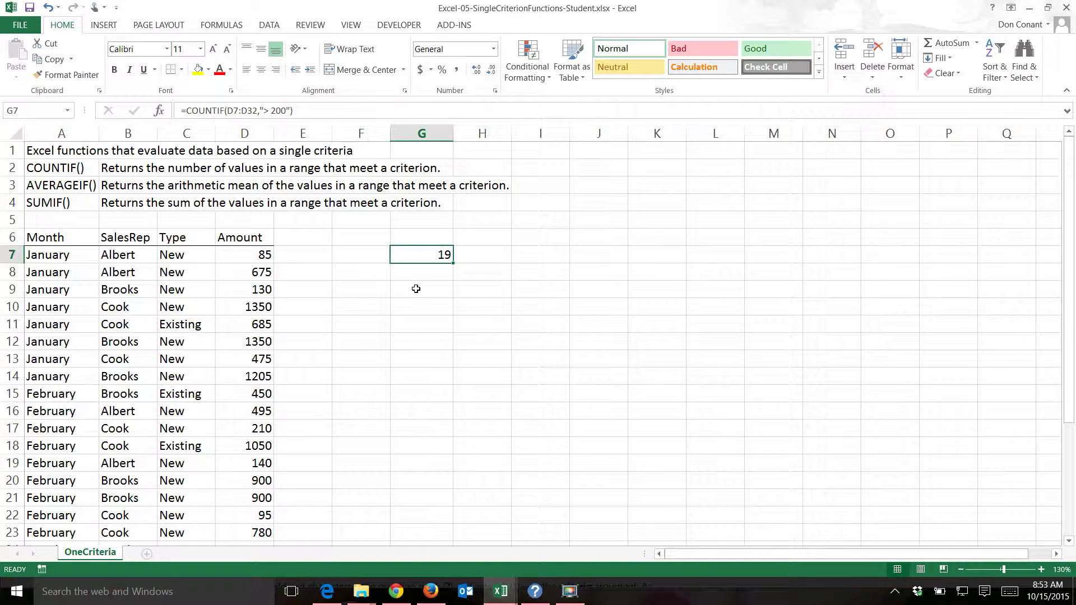
key(F2)
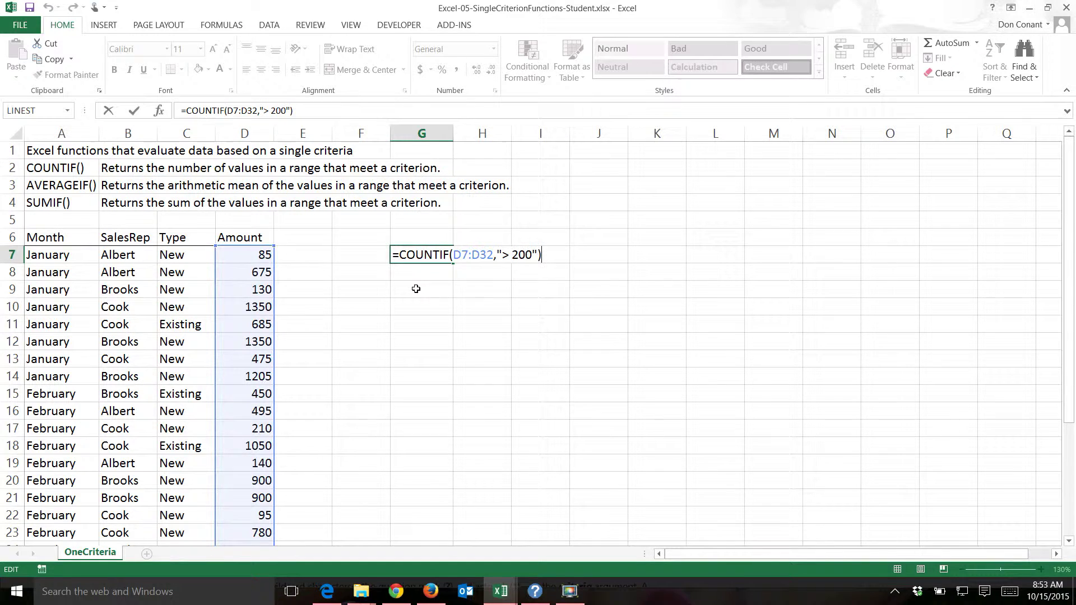
key(ctrl+Return)
key(Left)
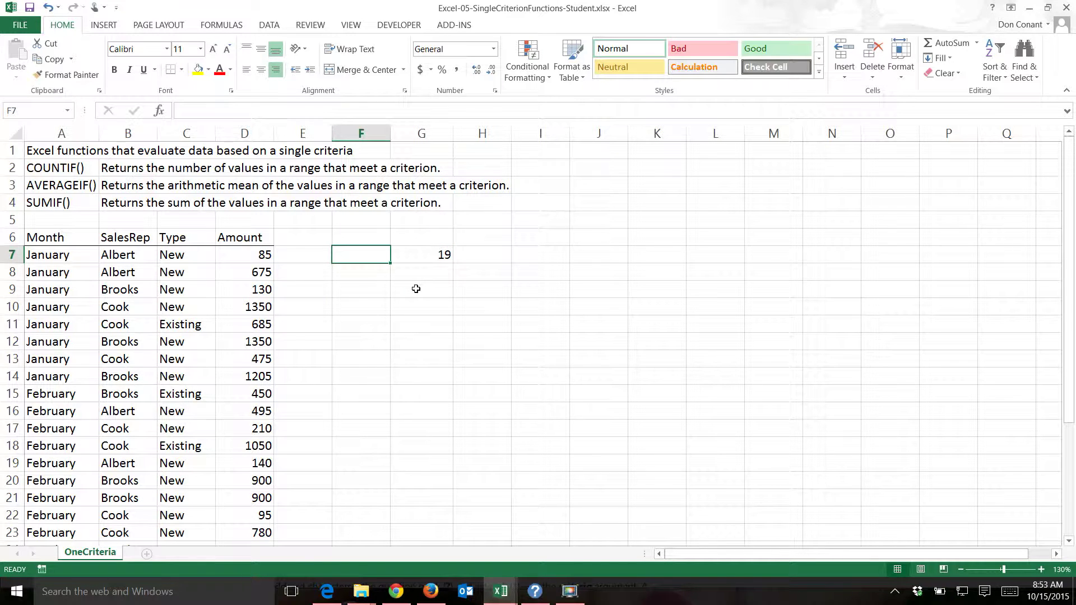
text(200)
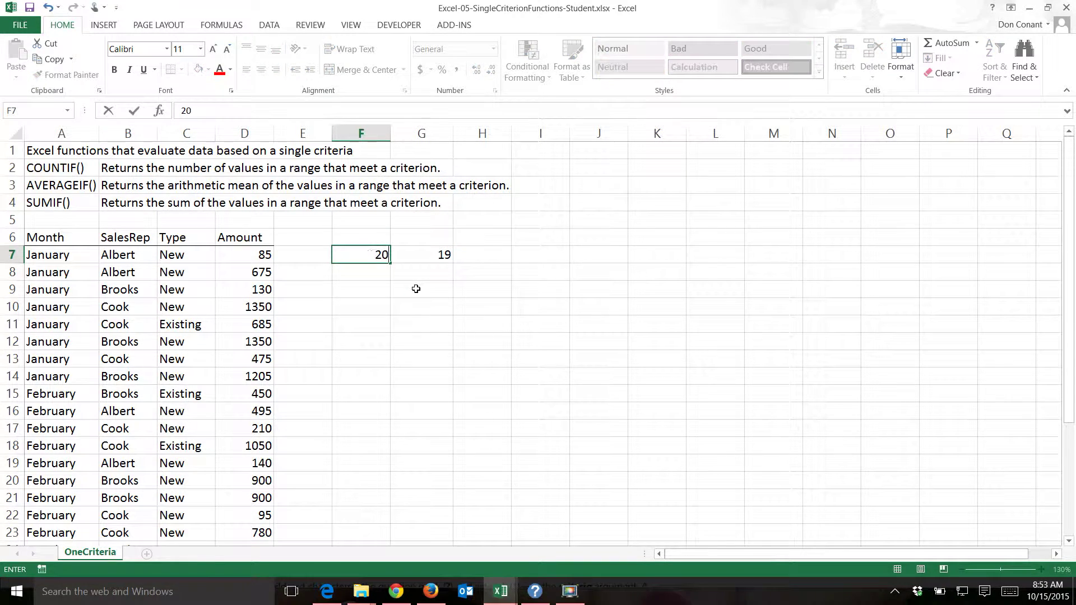
key(Return)
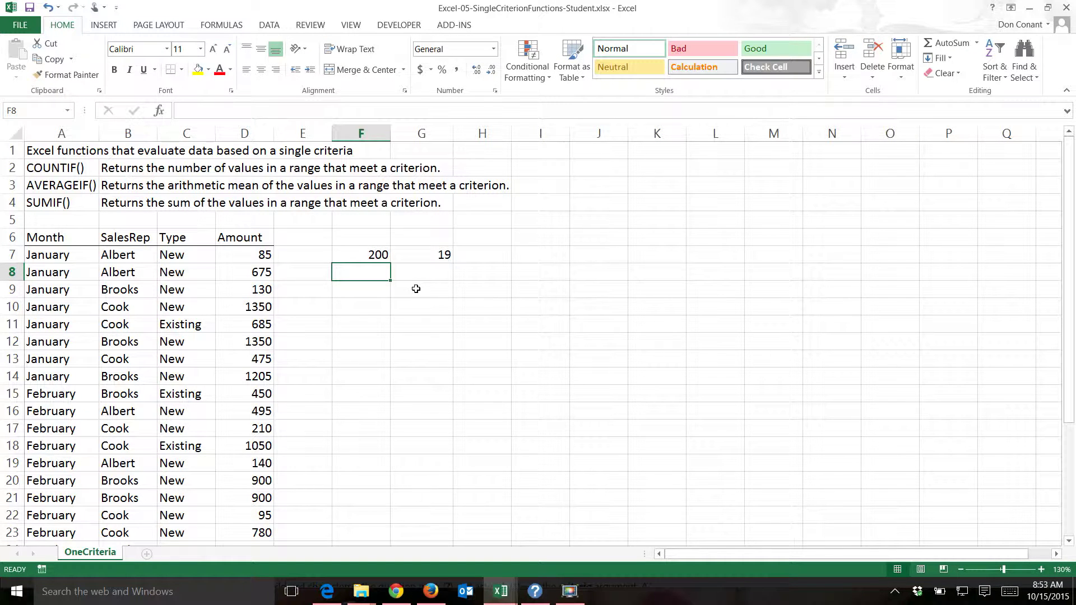
- Replace the hard-coded criterion in G7's COUNTIF formula with ">" & F7 so it uses the comparison value cell
key(Up)
key(Right)
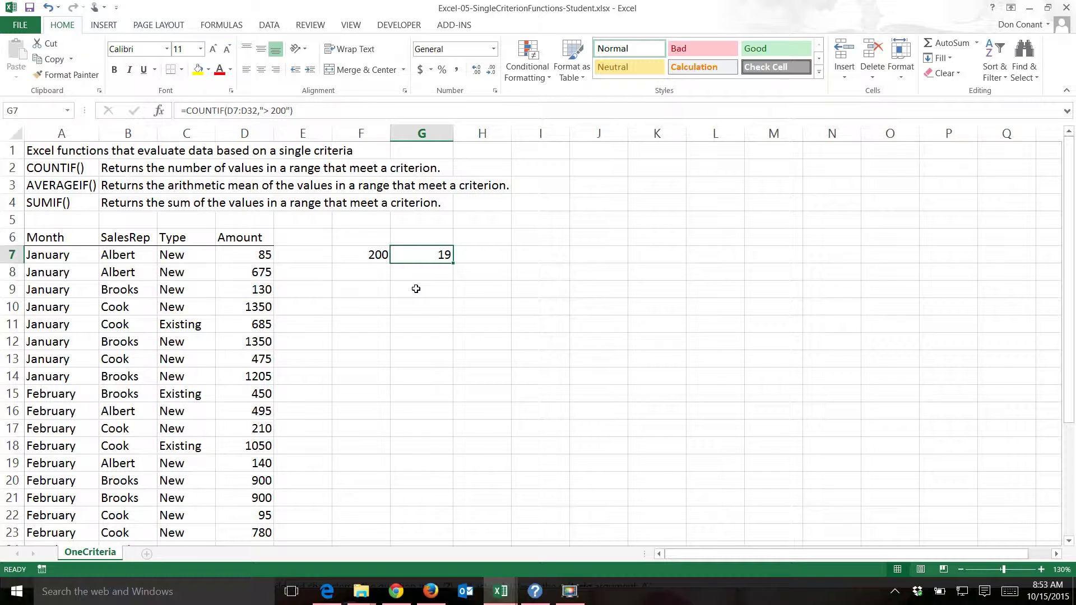
key(F2)
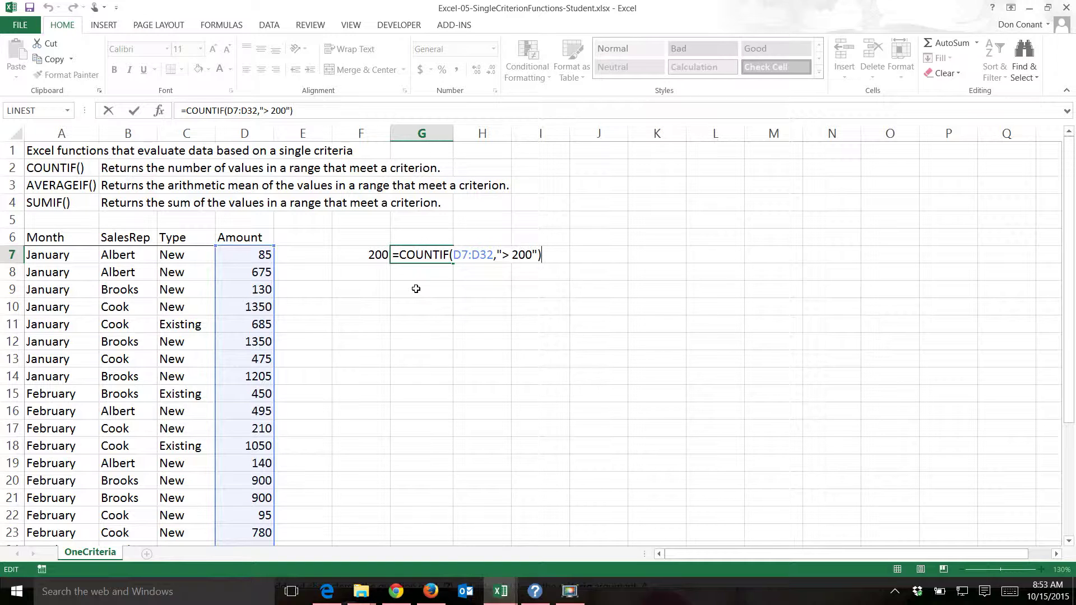
click(534, 254)
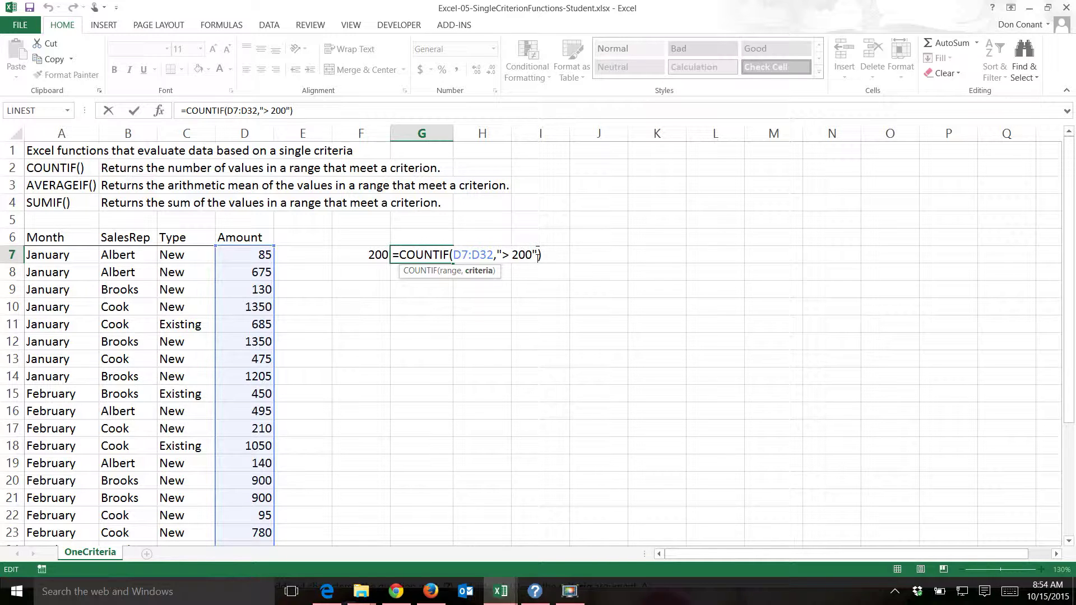
key(BackSpace)
key(BackSpace)
key(BackSpace)
key(BackSpace)
key(BackSpace)
text(" &)
click(367, 255)
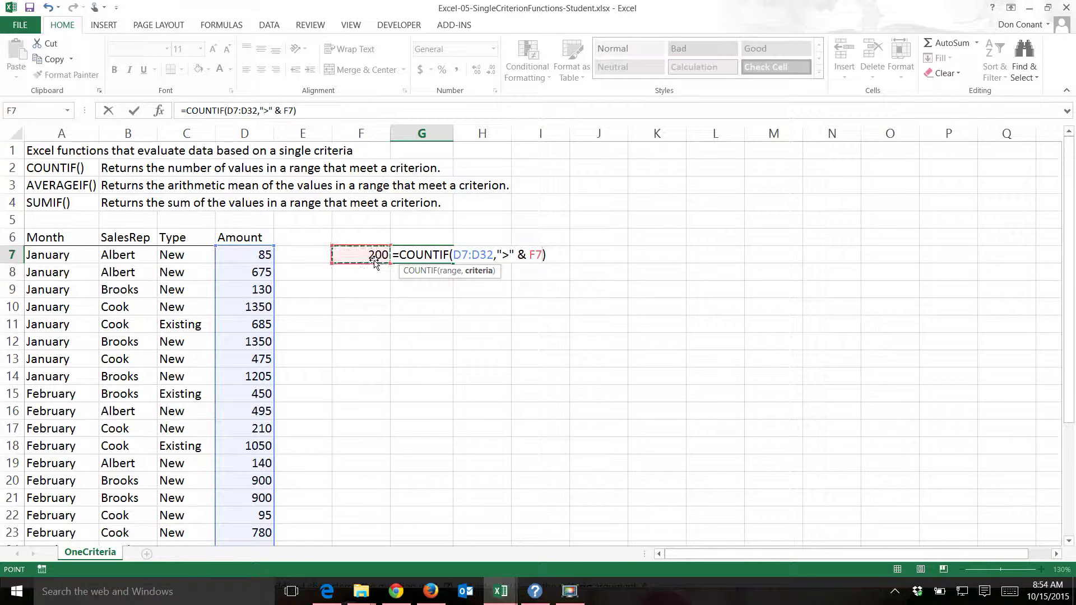
click(516, 255)
key(Return)
key(Up)
key(F2)
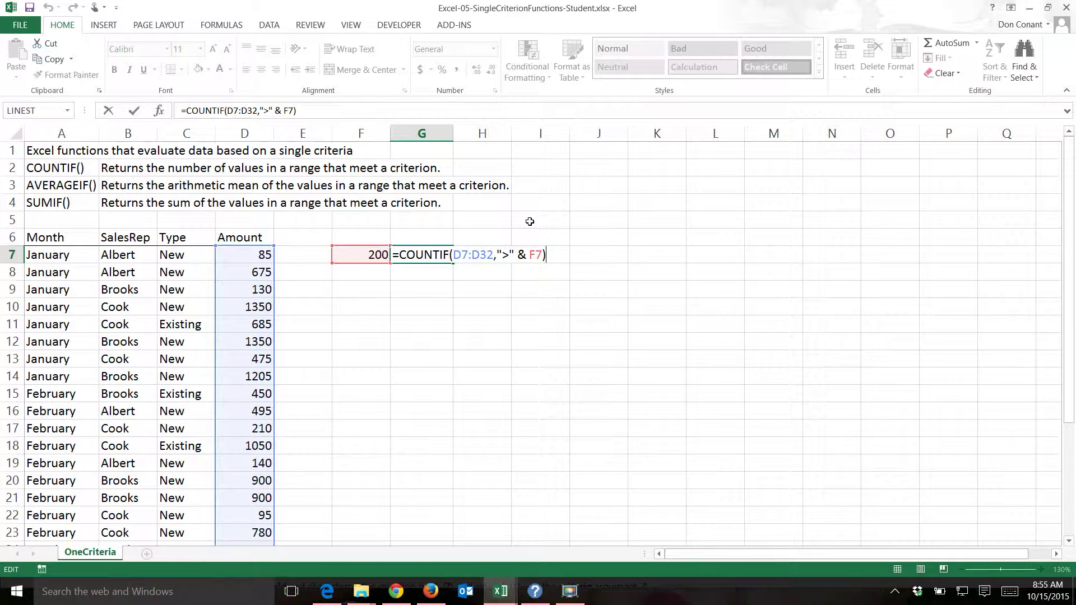
key(Return)
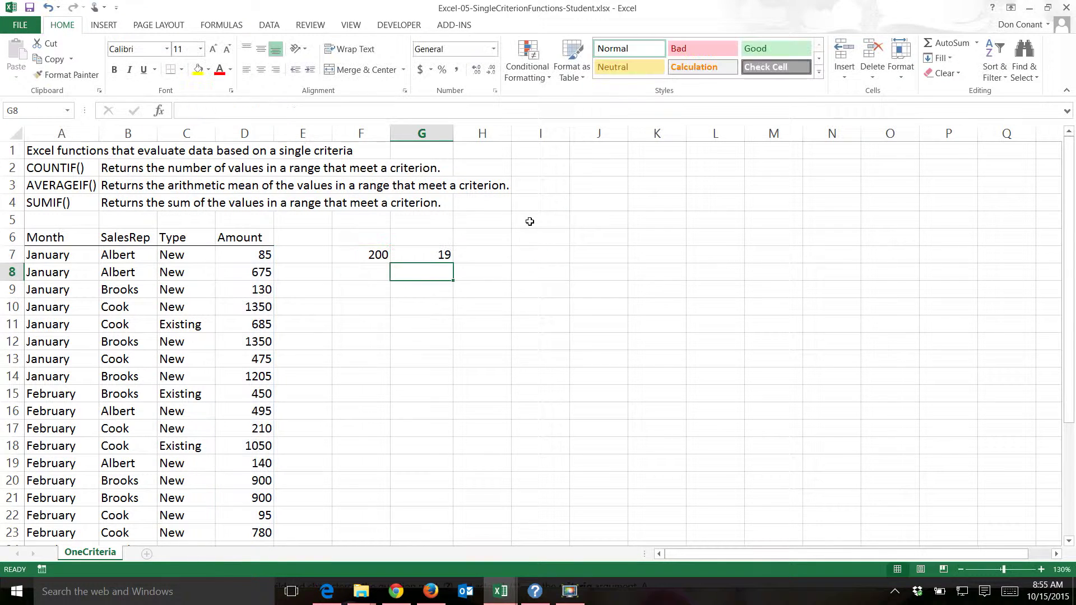
- Set the comparison value in F7 to 900 and review the COUNTIF formula in G7
click(366, 253)
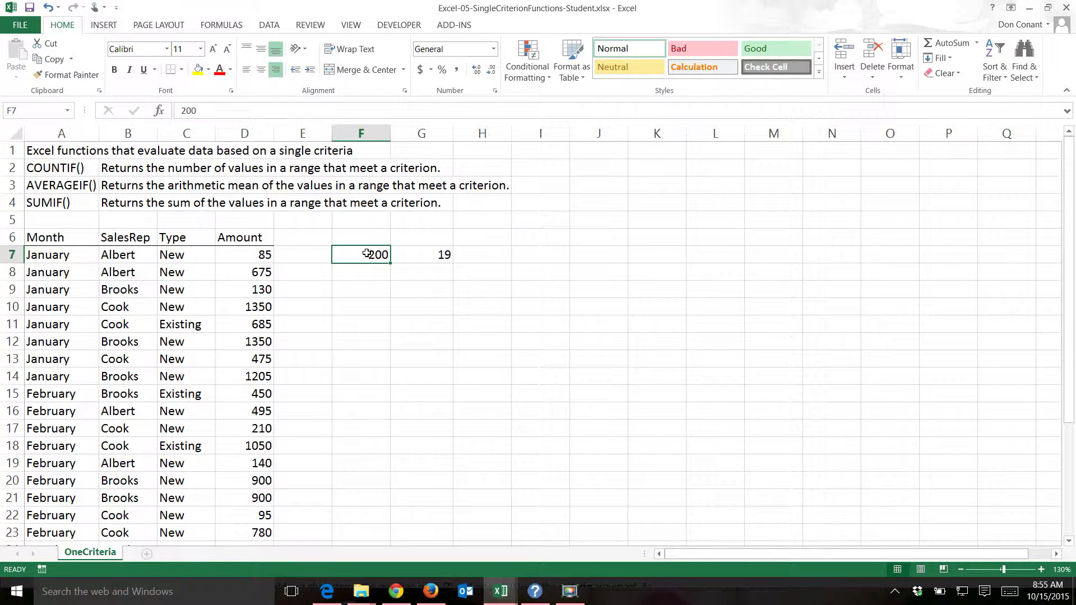
text(900)
key(Return)
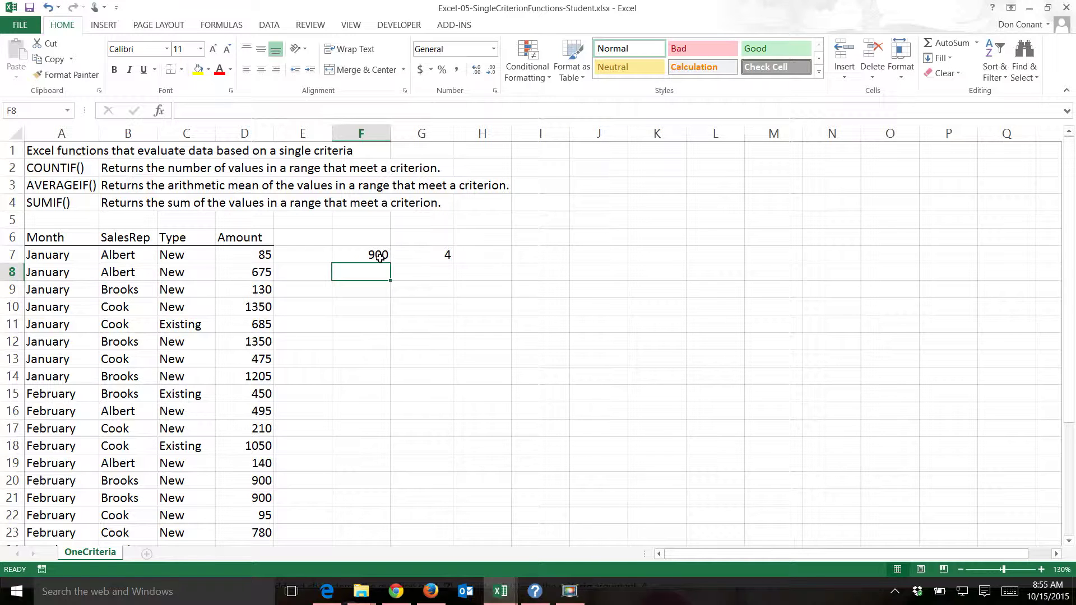
click(405, 258)
key(F2)
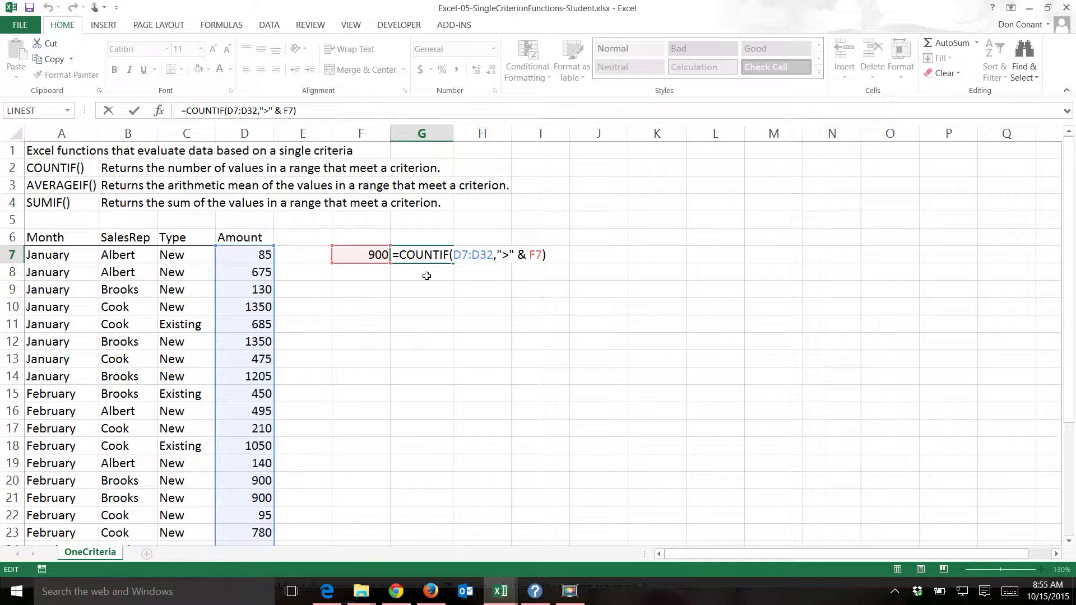
key(Return)
- Enter the operator > in F6, above the comparison value, and right-align it
key(Up)
key(Up)
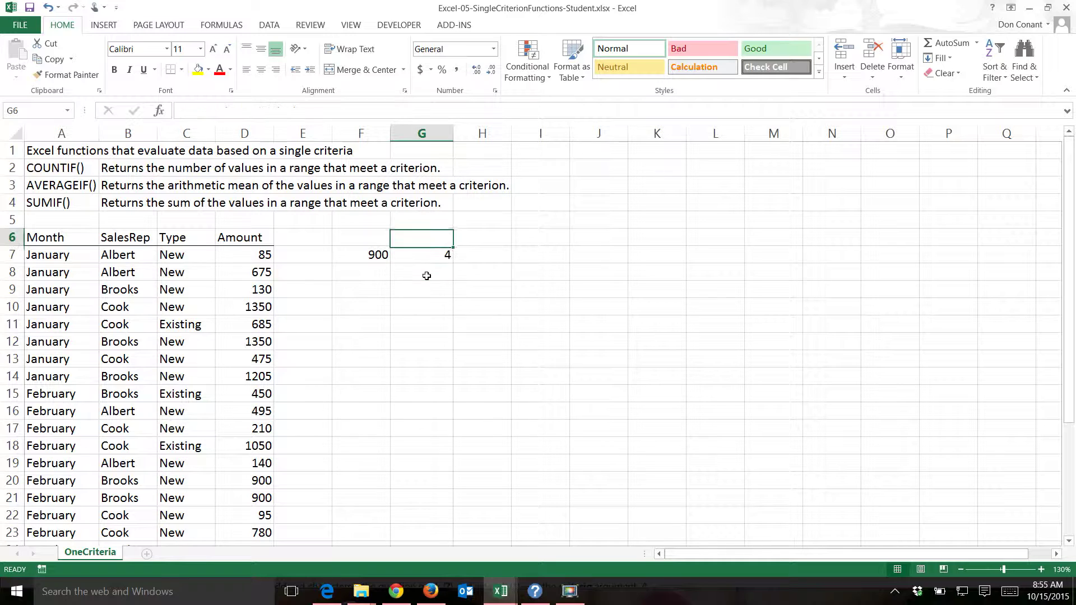
key(Left)
text(>)
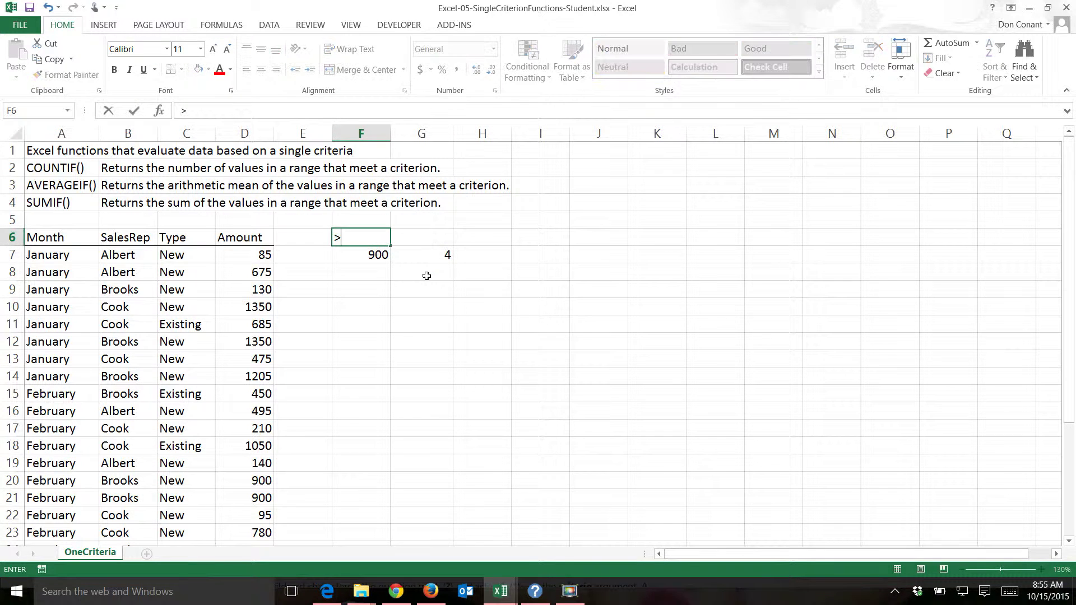
key(Return)
key(Up)
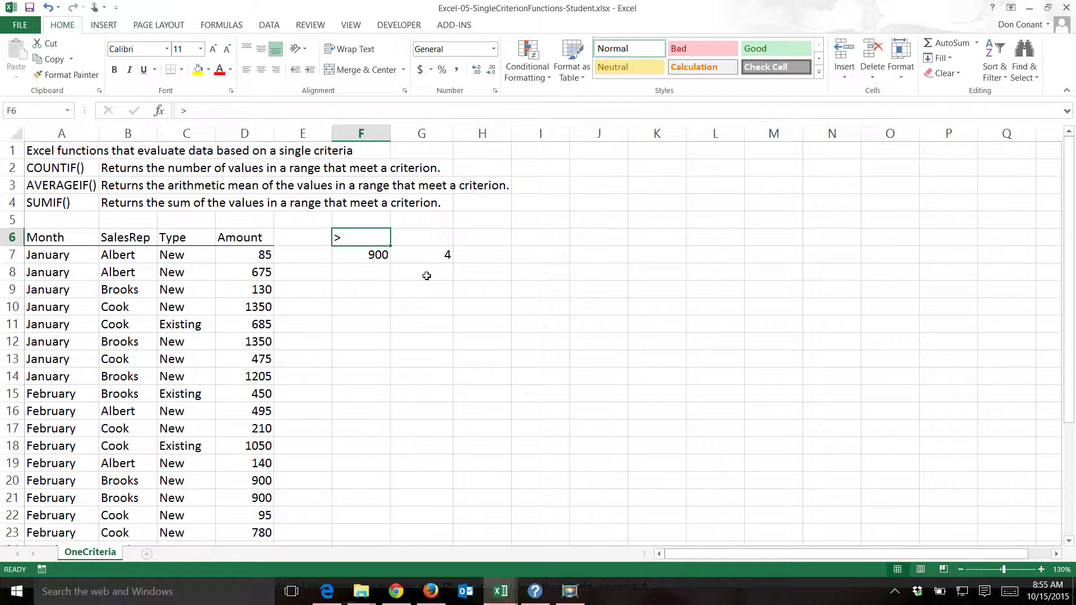
click(279, 72)
- Replace the quoted ">" in G7's COUNTIF formula with a reference to F6, making the criterion F6 & F7
click(446, 253)
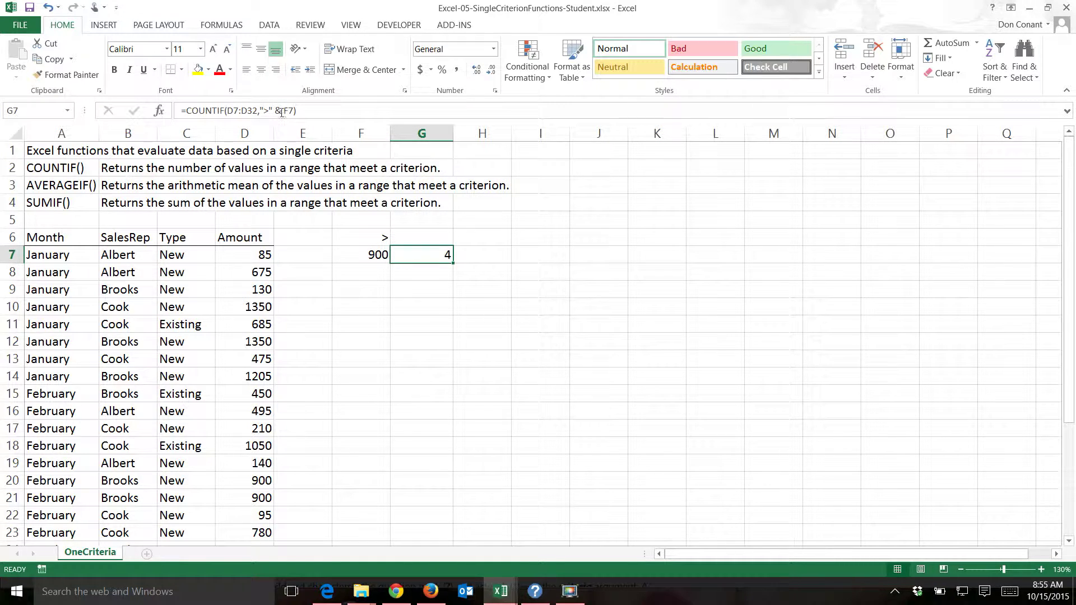
key(F2)
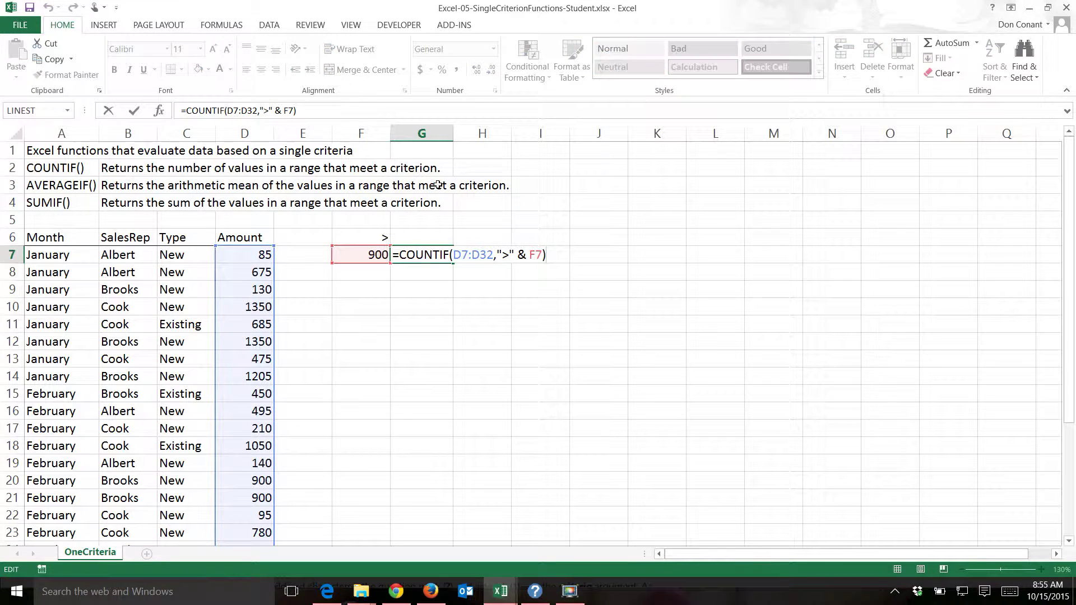
click(511, 255)
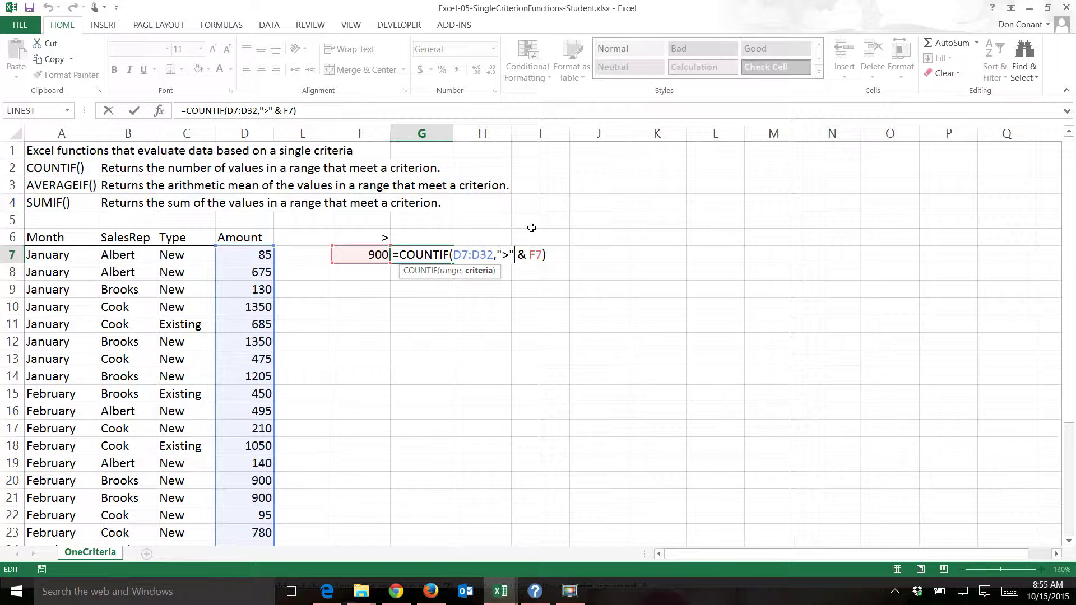
key(BackSpace)
key(BackSpace)
key(BackSpace)
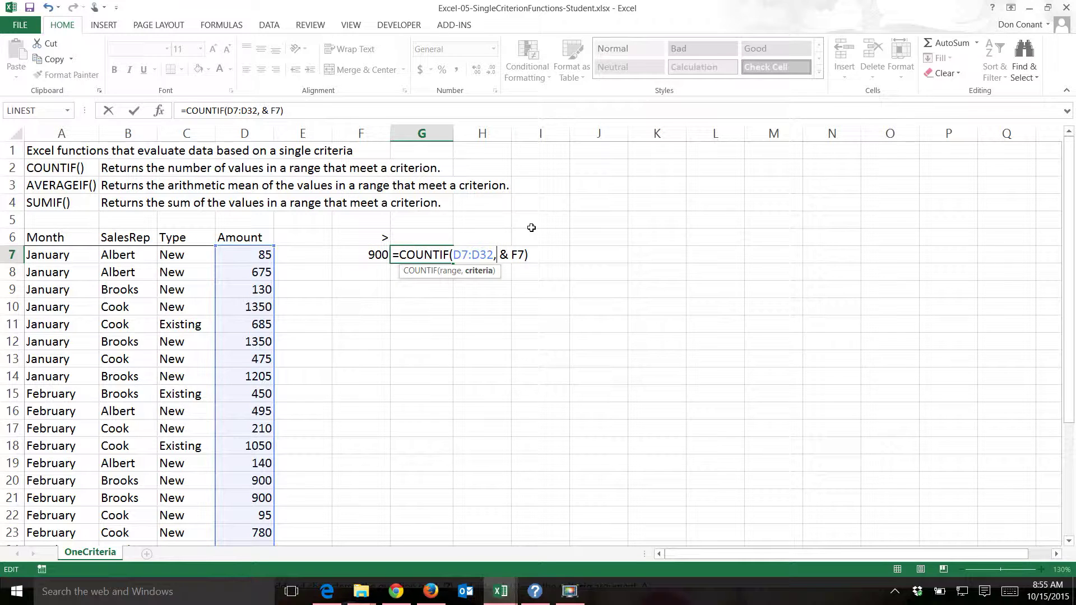
click(368, 240)
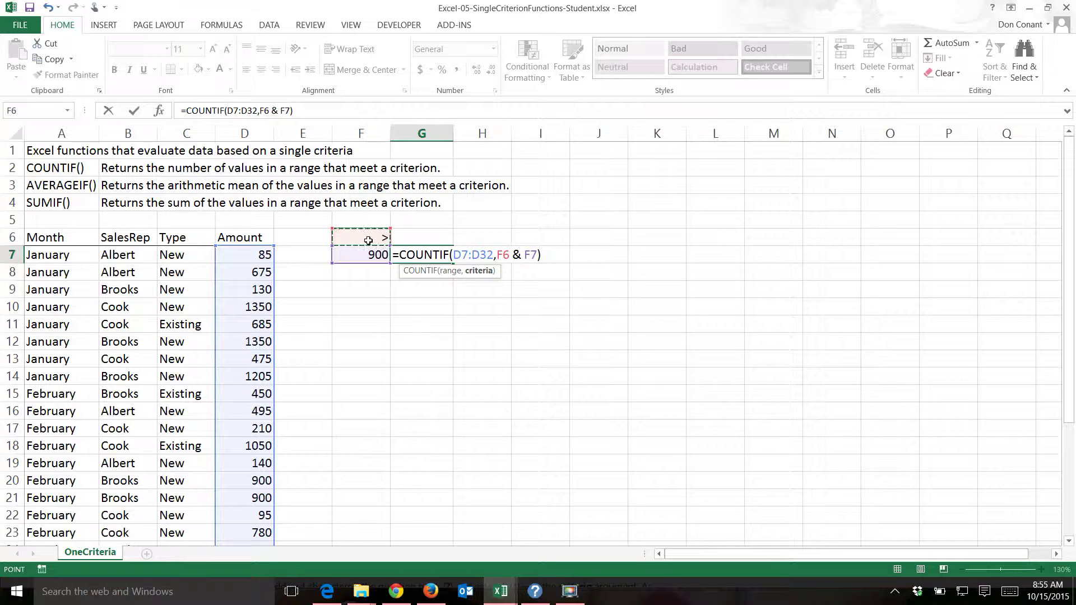
key(Return)
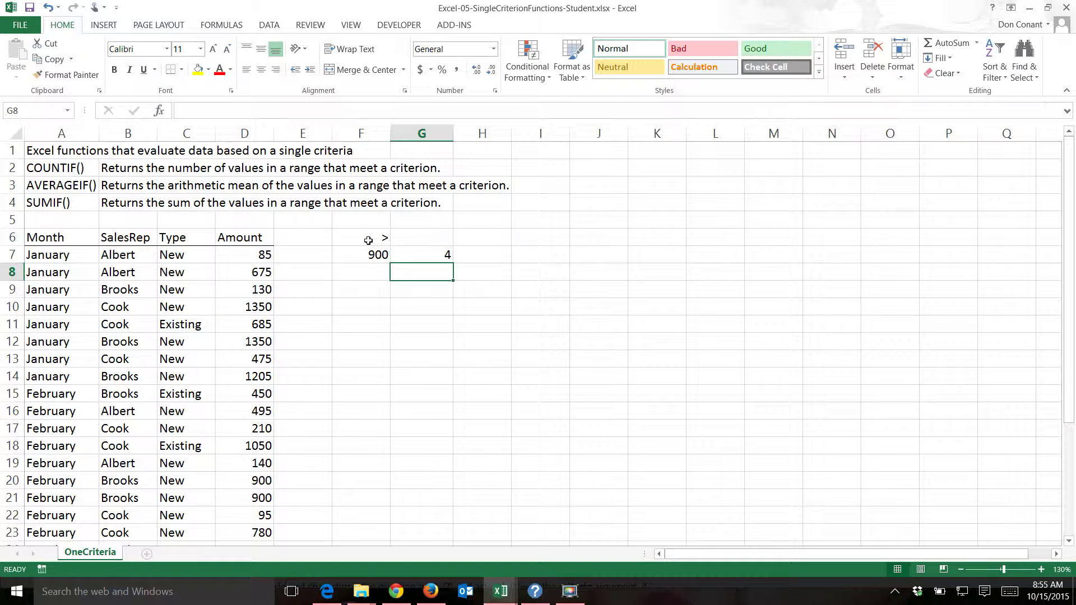
- Try the operators <, =, and >= in turn in F6 to test G7's COUNTIF formula
click(368, 241)
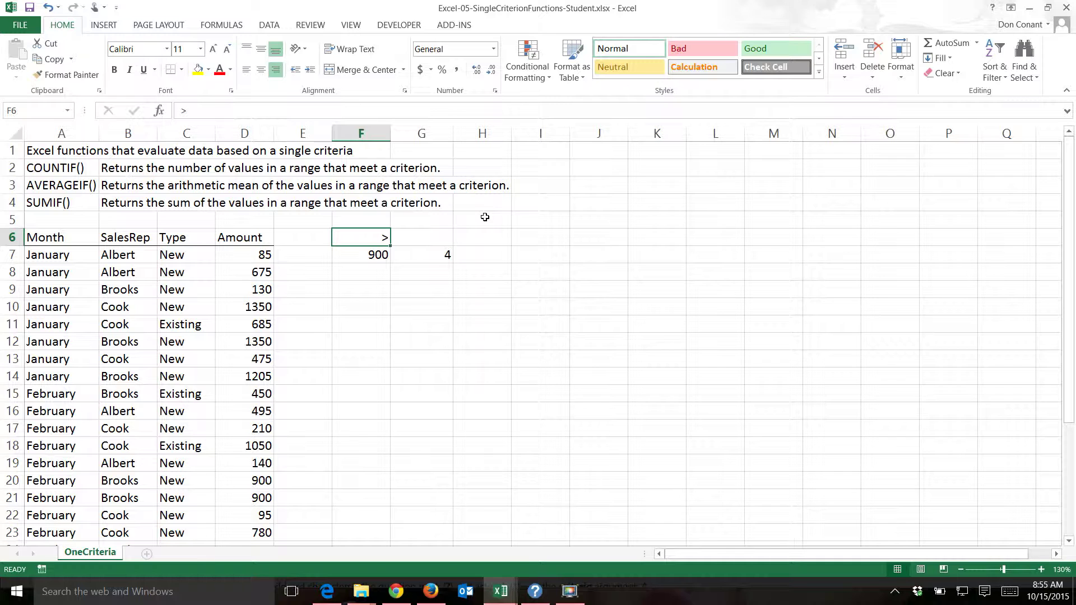
text(<)
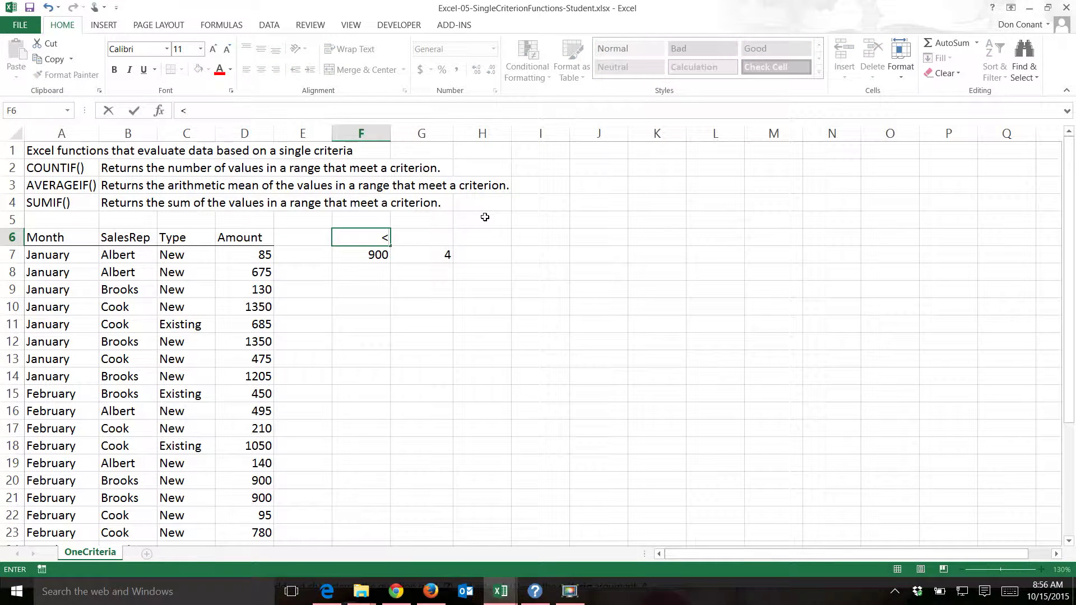
key(Return)
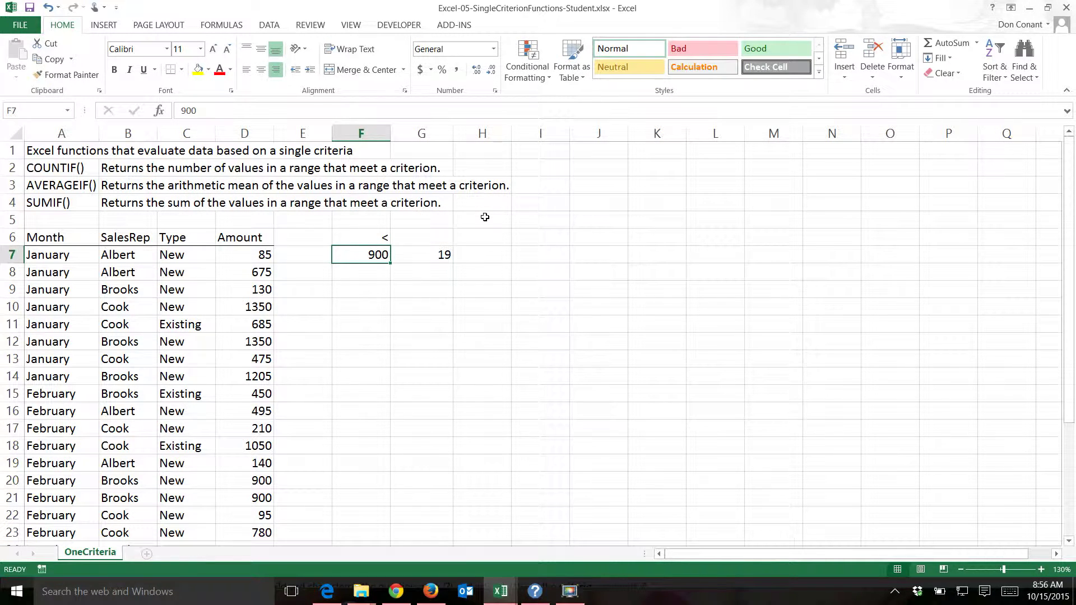
key(Up)
text(=)
key(Return)
key(Up)
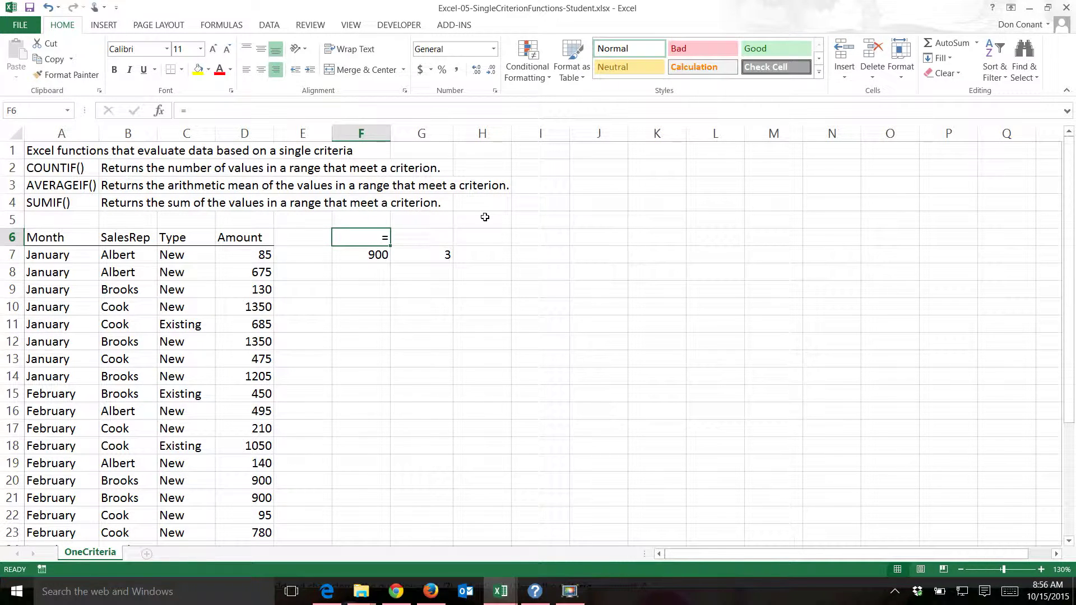
text(>=)
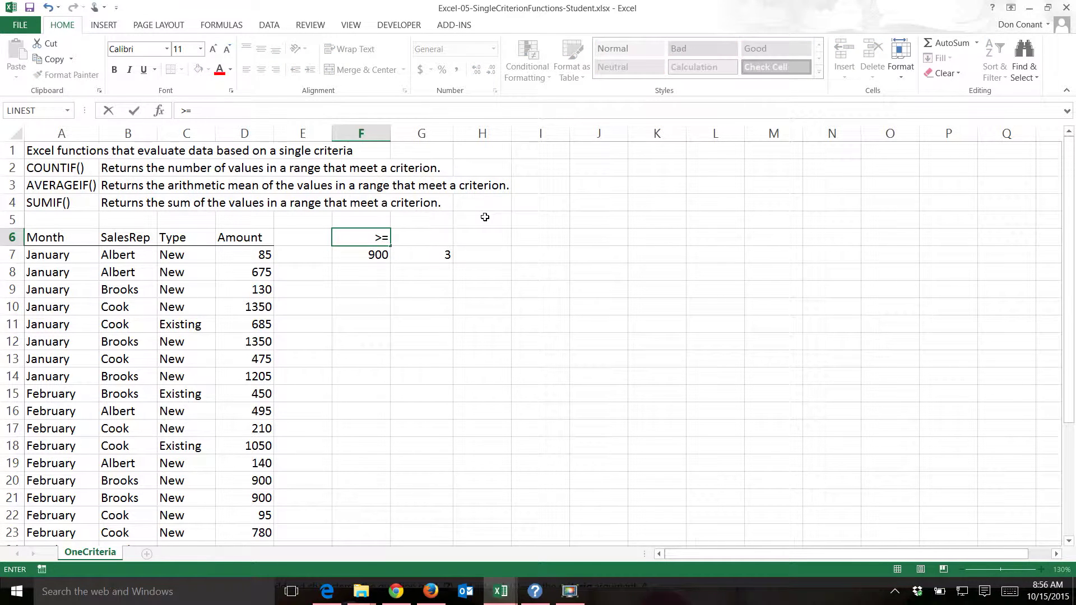
key(Return)
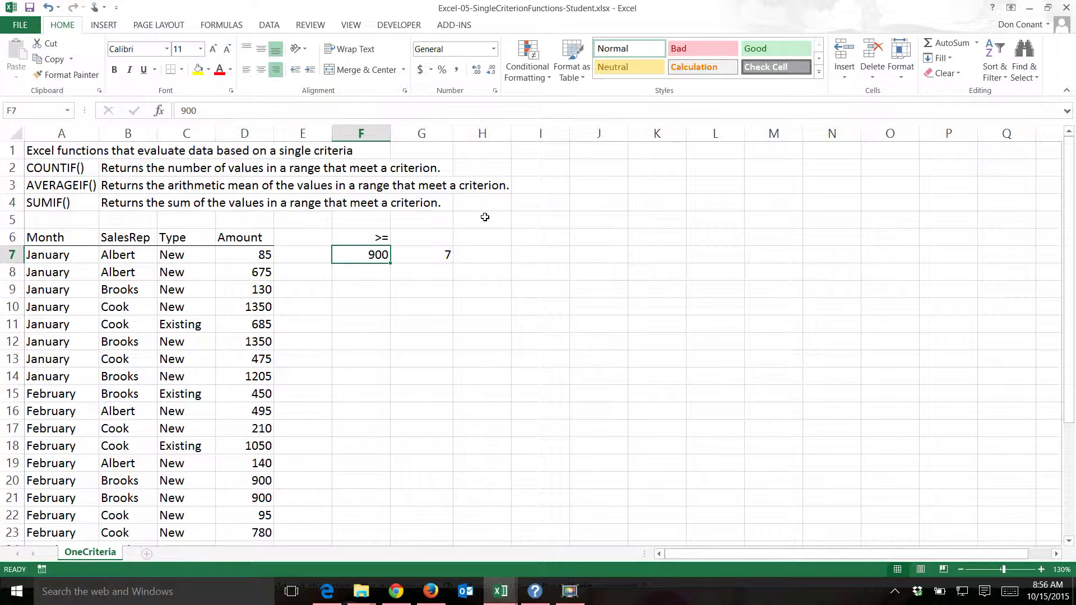
- Set the comparison operator in F6 to <=
key(Up)
text(<=)
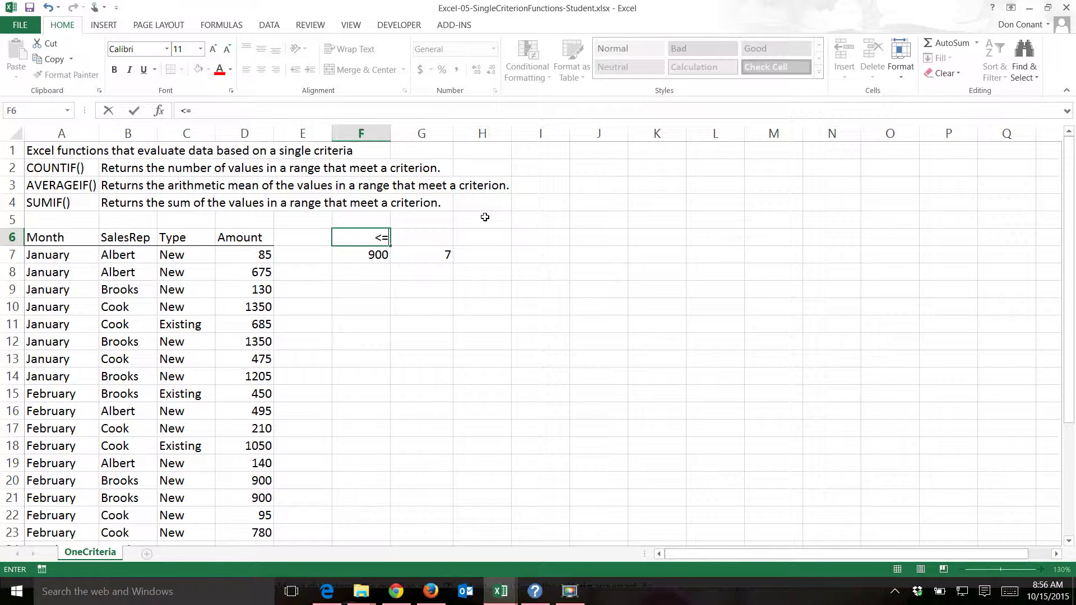
key(Return)
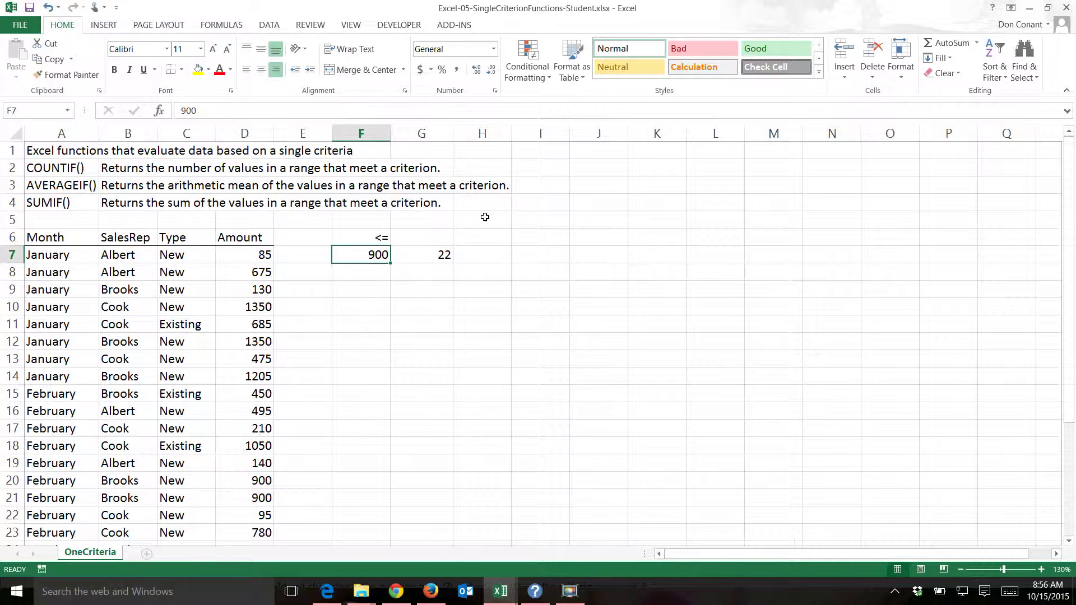
- Enter =FORMULATEXT(G7) in H7 to show the COUNTIF formula beside its result
key(Right)
key(Right)
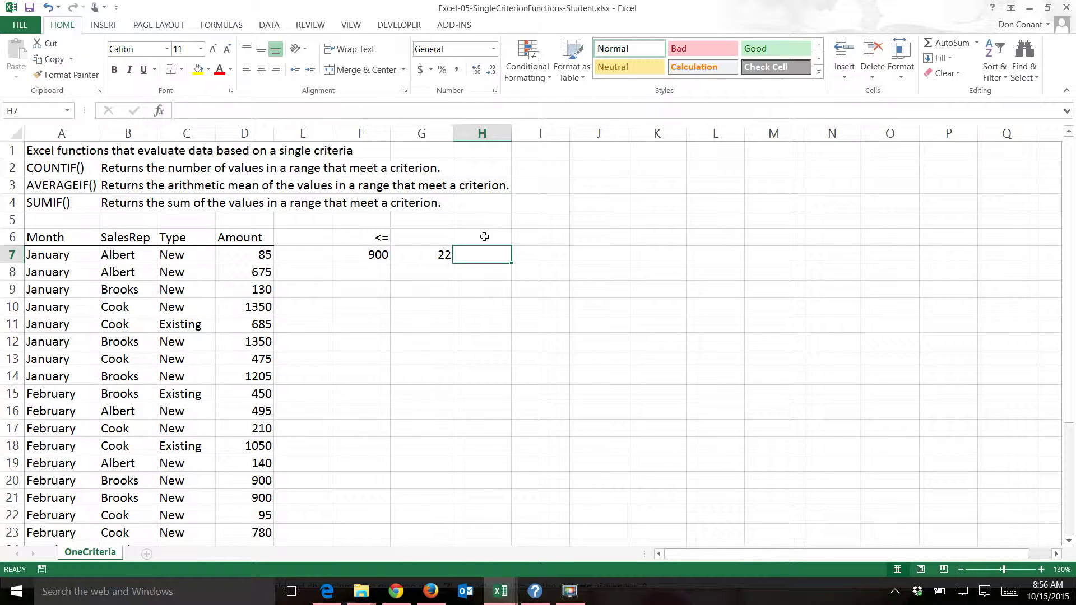
text(=fo)
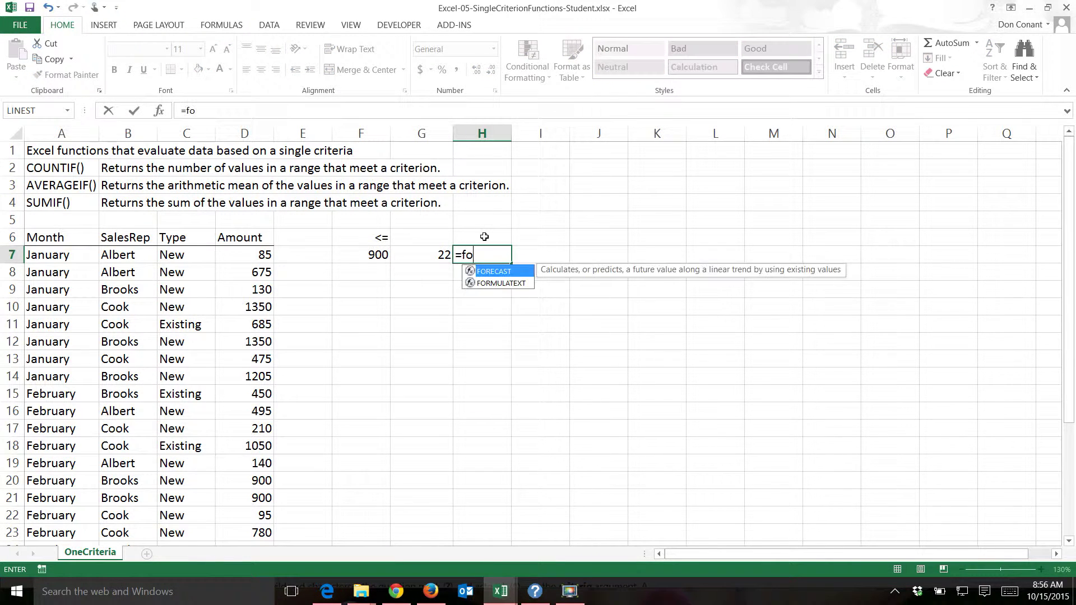
text(rmulatte)
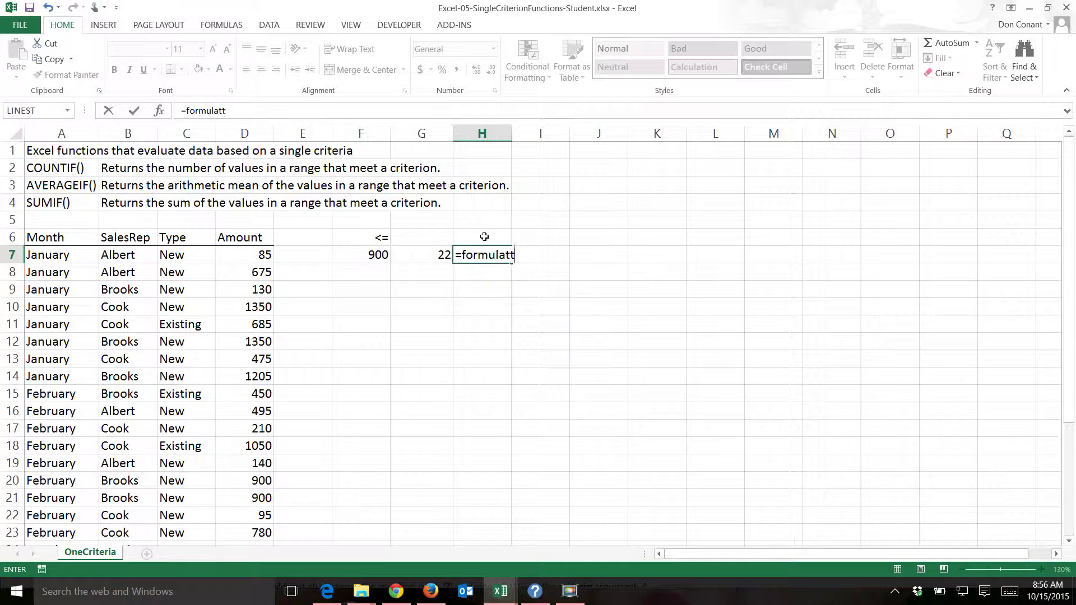
key(BackSpace)
key(BackSpace)
text(ext)
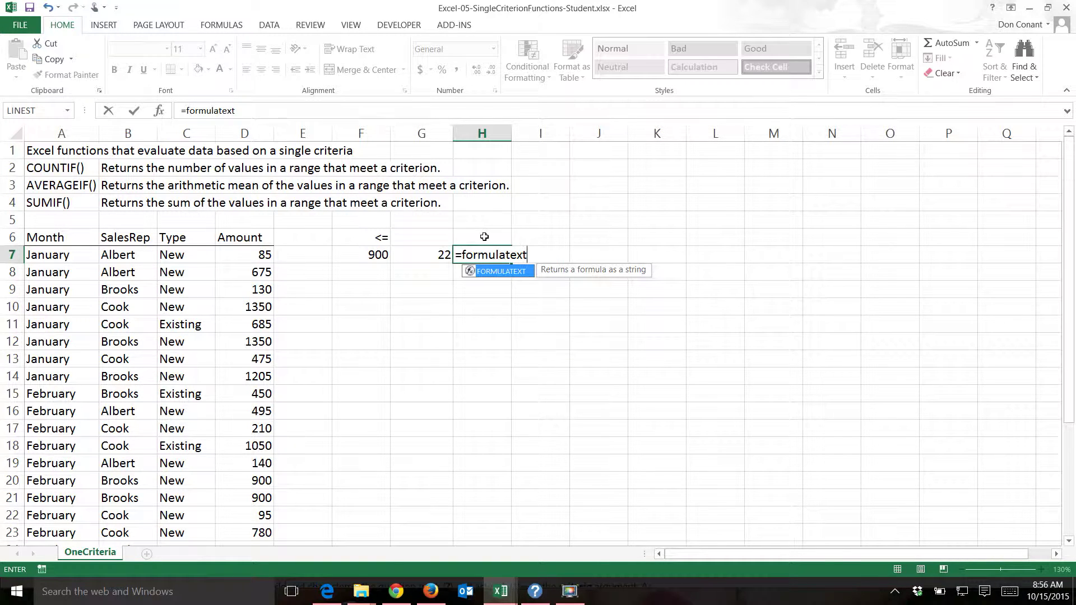
text(()
click(433, 255)
text())
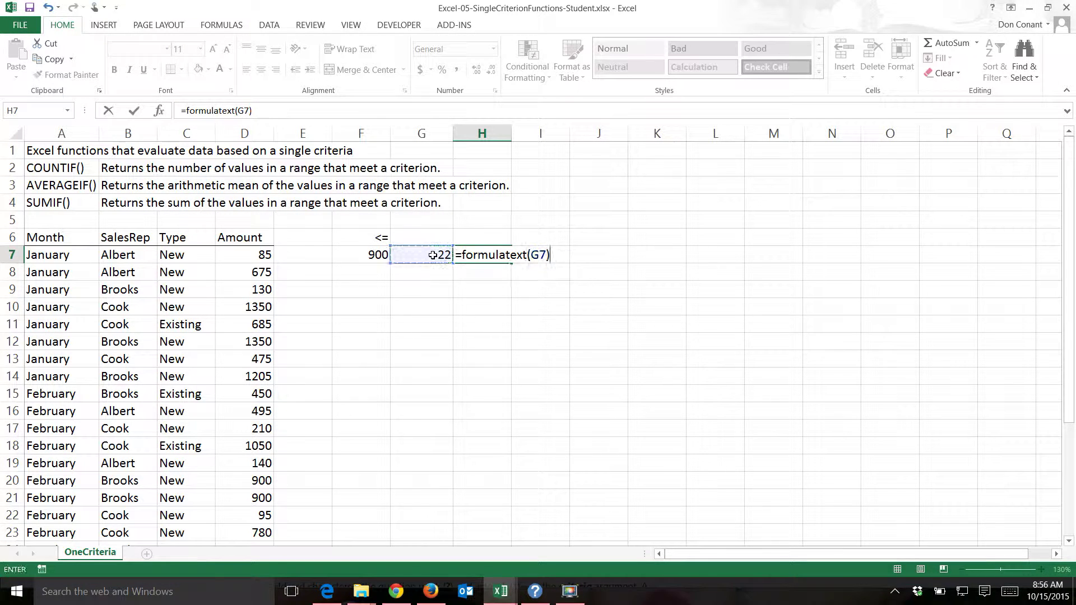
key(Return)
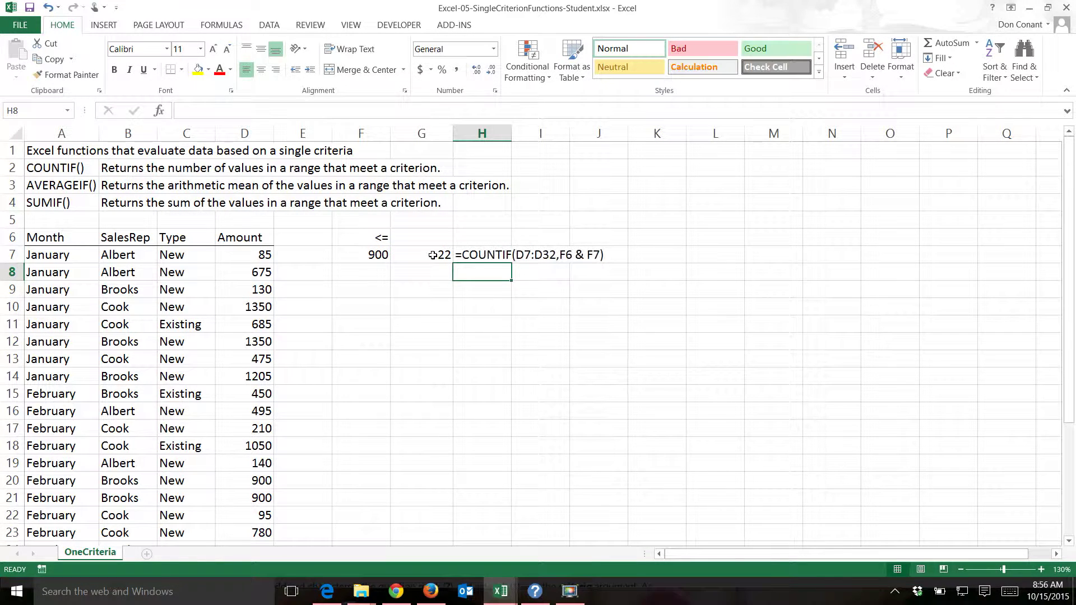
- Increase the indent of the formula text in H7 by one level
click(463, 250)
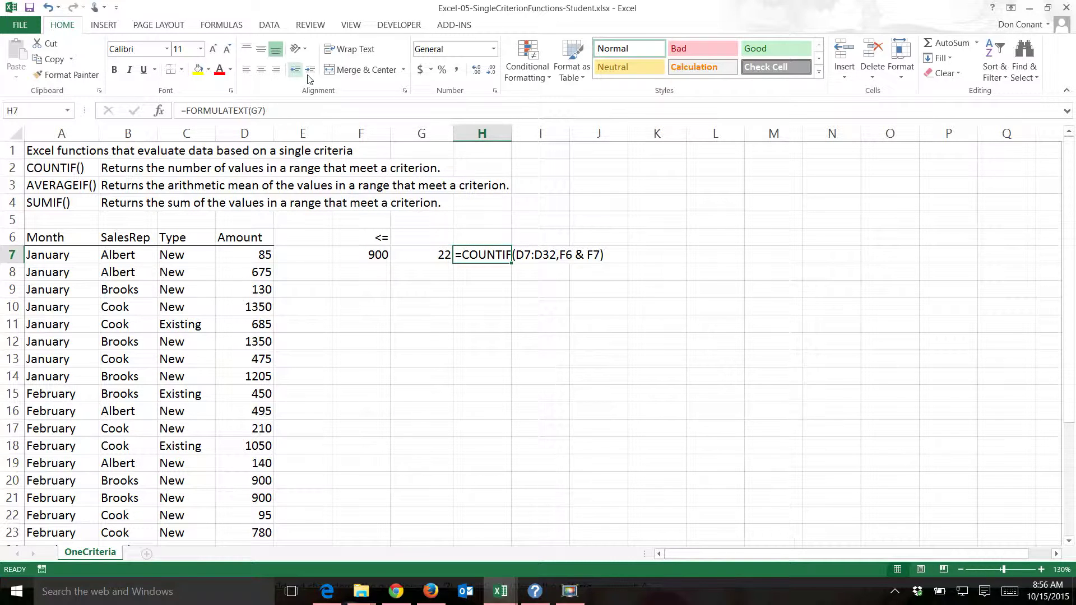
click(310, 69)
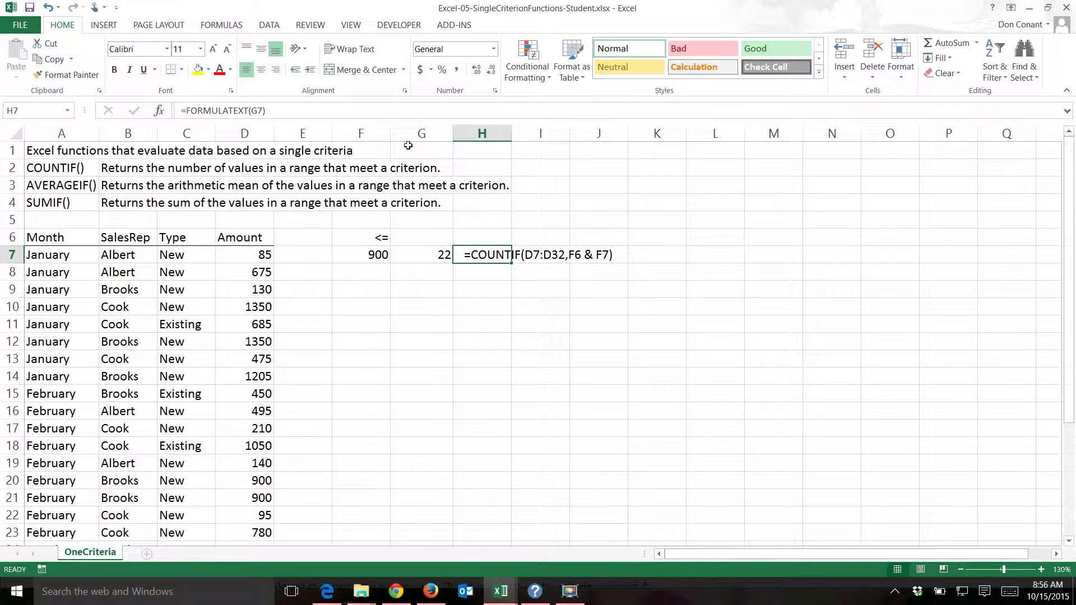
key(Return)
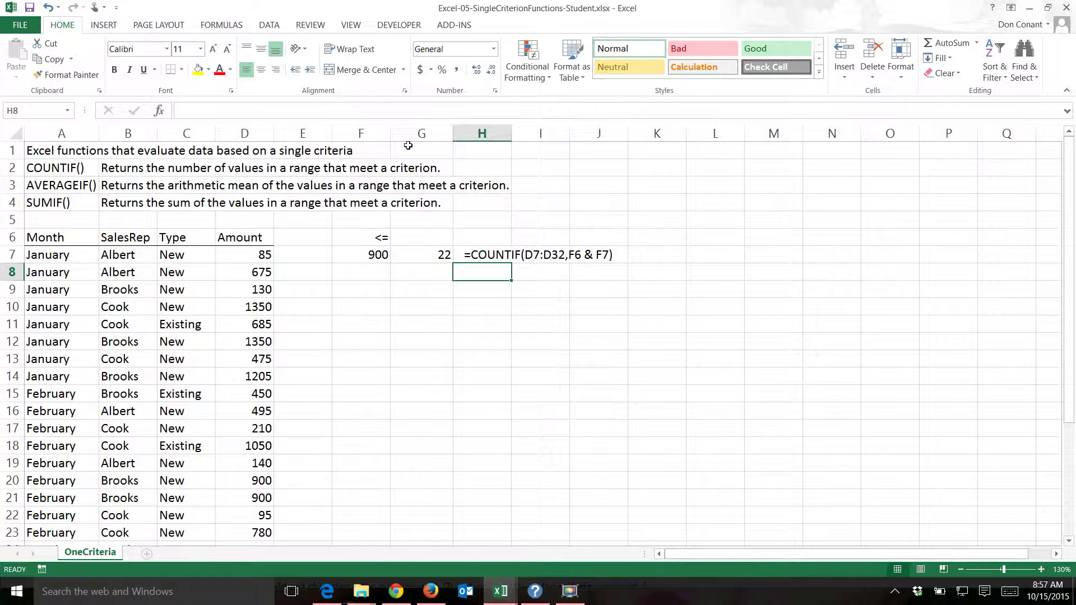
- Start an AVERAGEIF formula in G9 with the SalesRep cells B7:B32 as its range
key(Down)
key(Left)
key(Left)
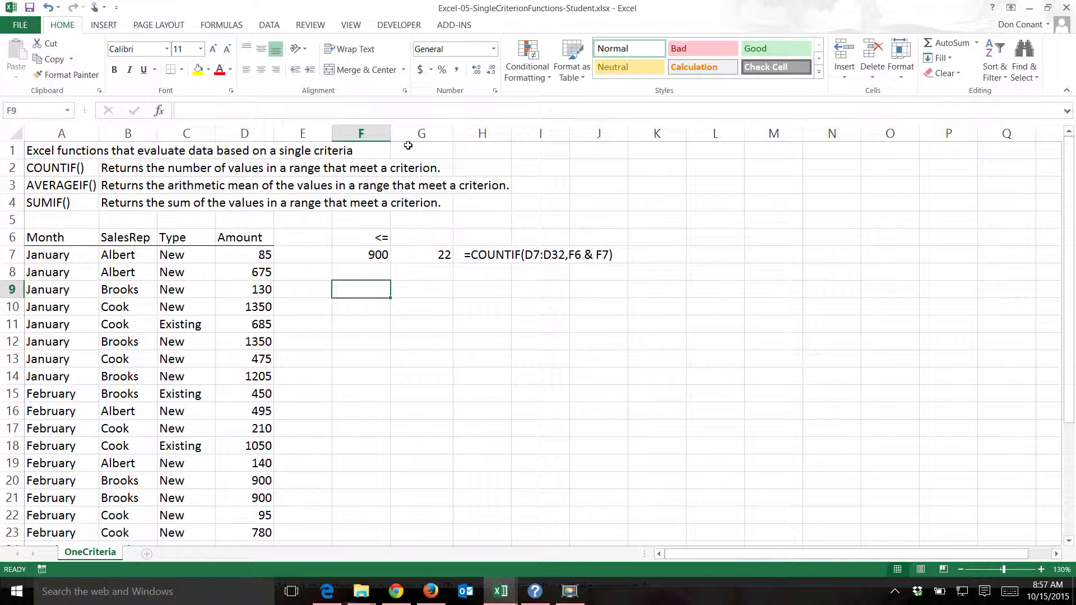
key(Right)
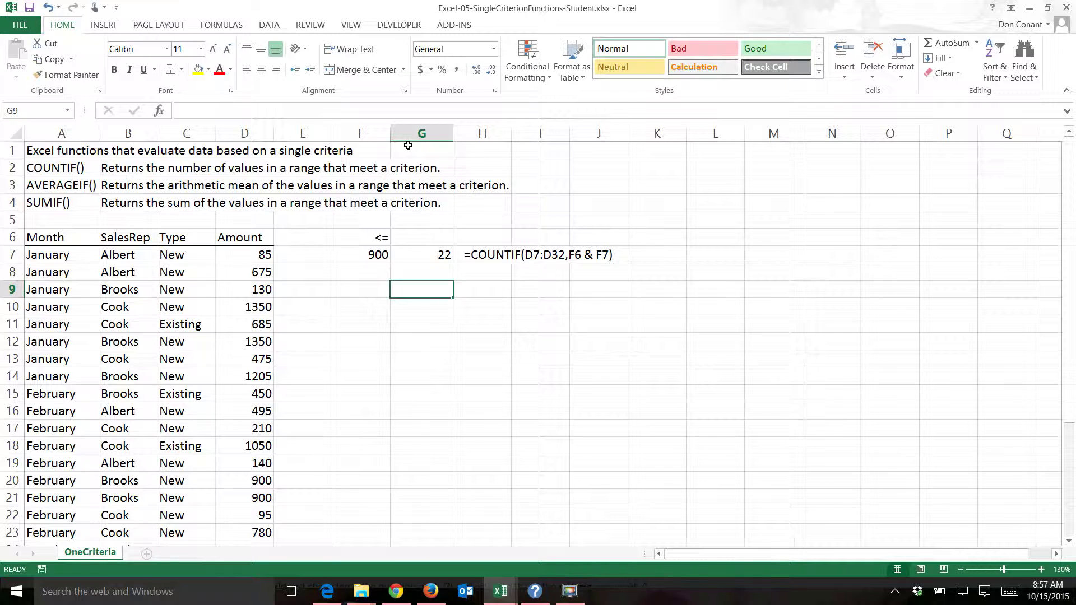
text(=)
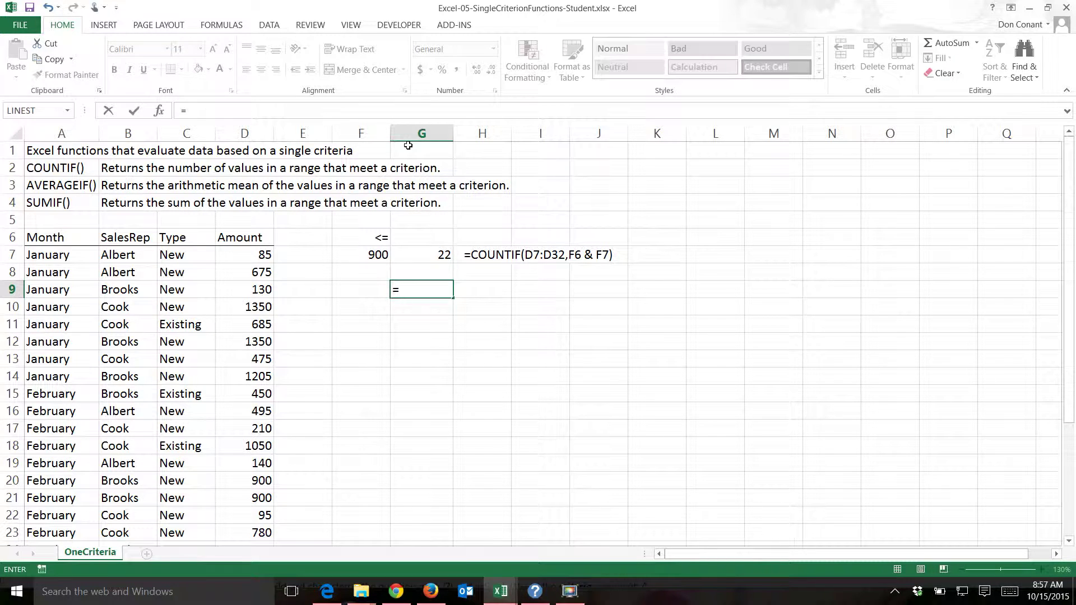
text(averag)
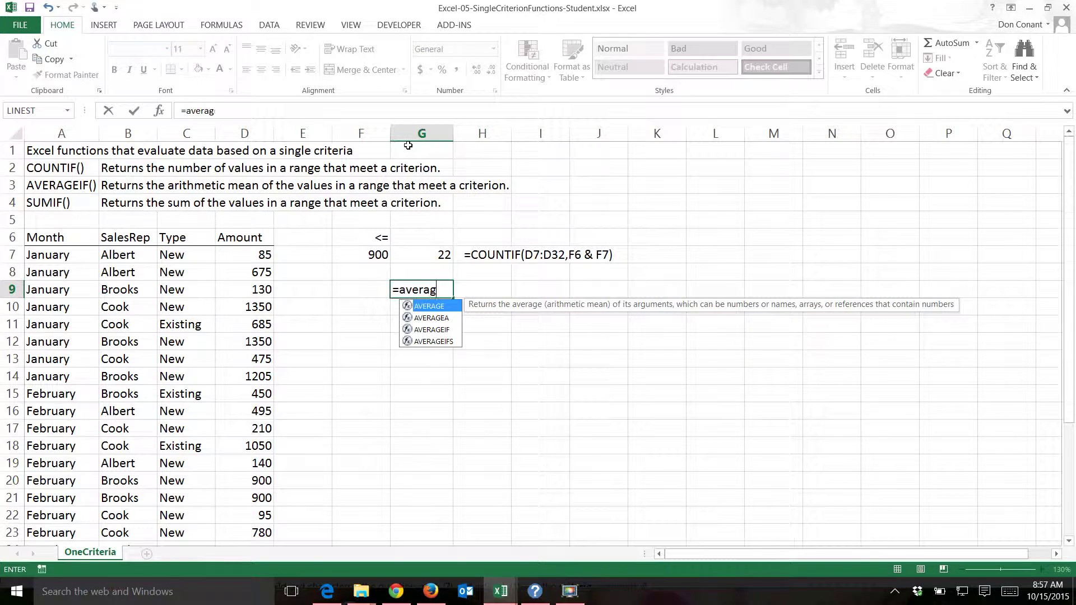
text(eif()
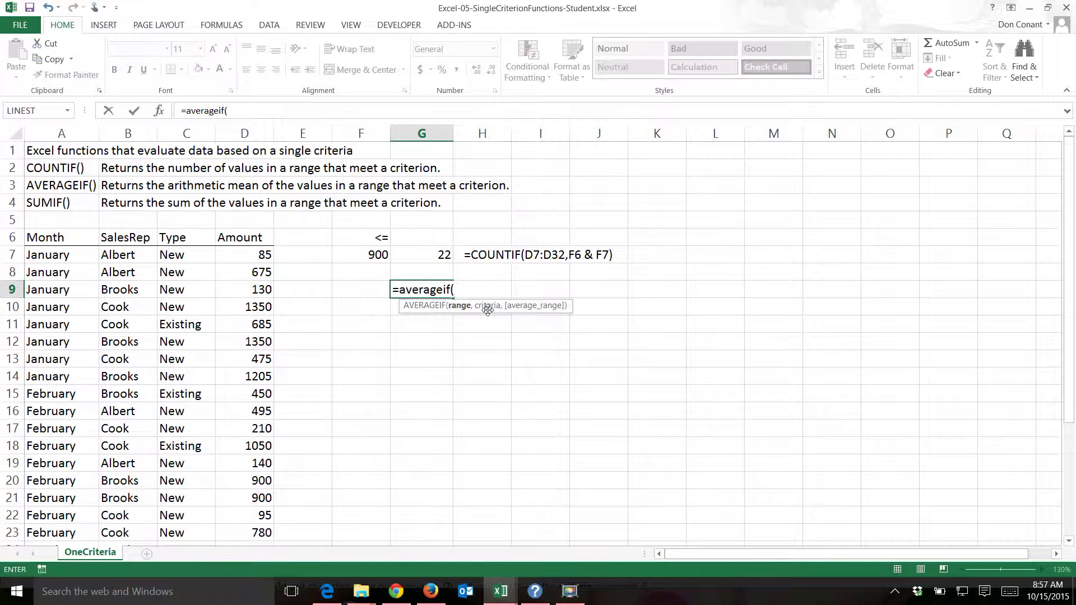
click(123, 253)
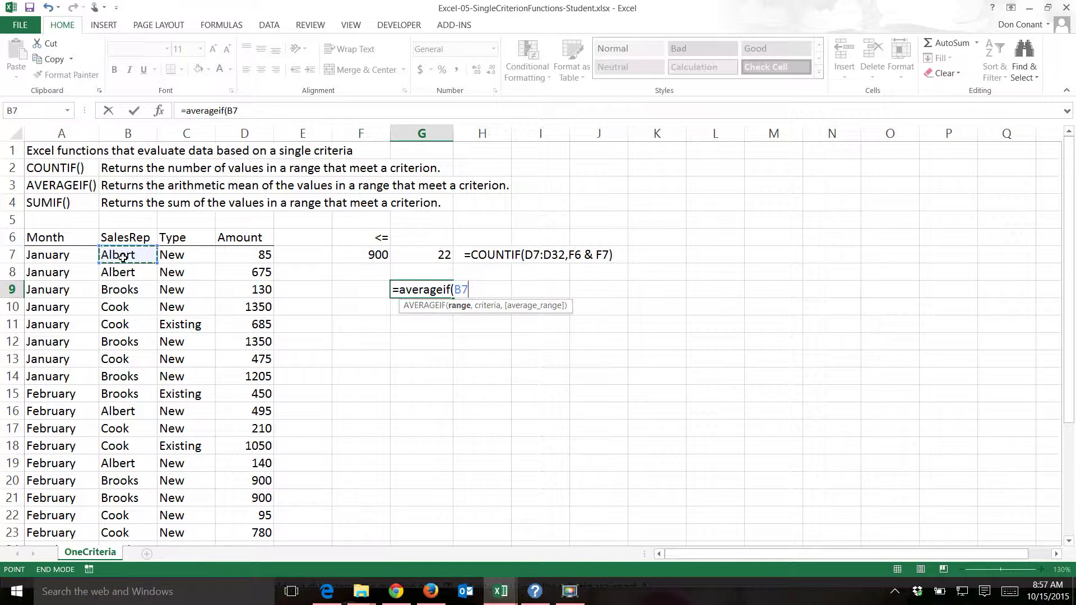
key(ctrl+shift+Down)
scroll(123, 258, down, 1)
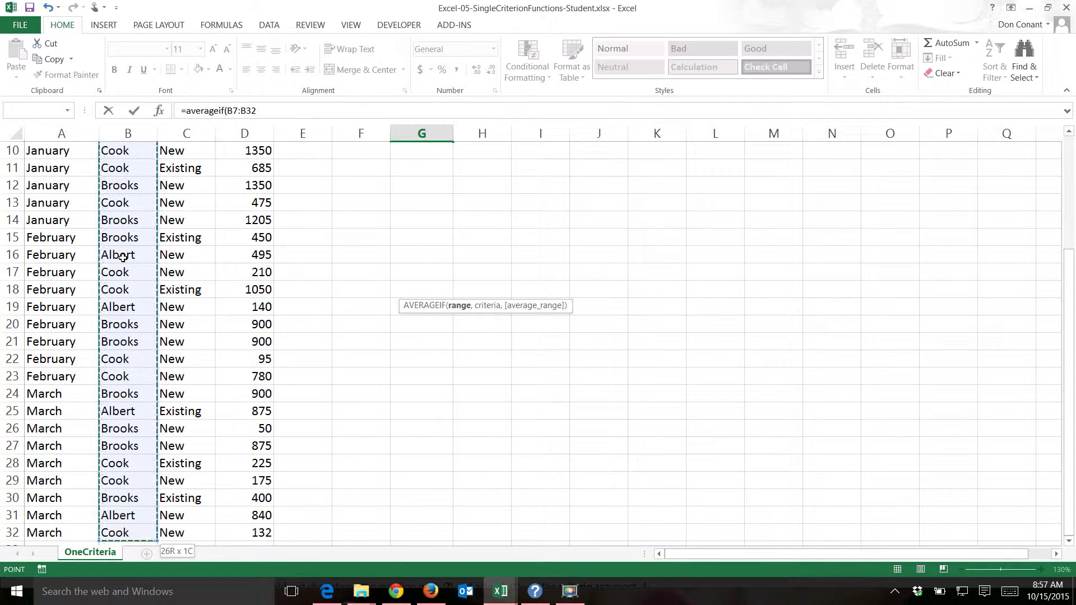
scroll(162, 271, up, 3)
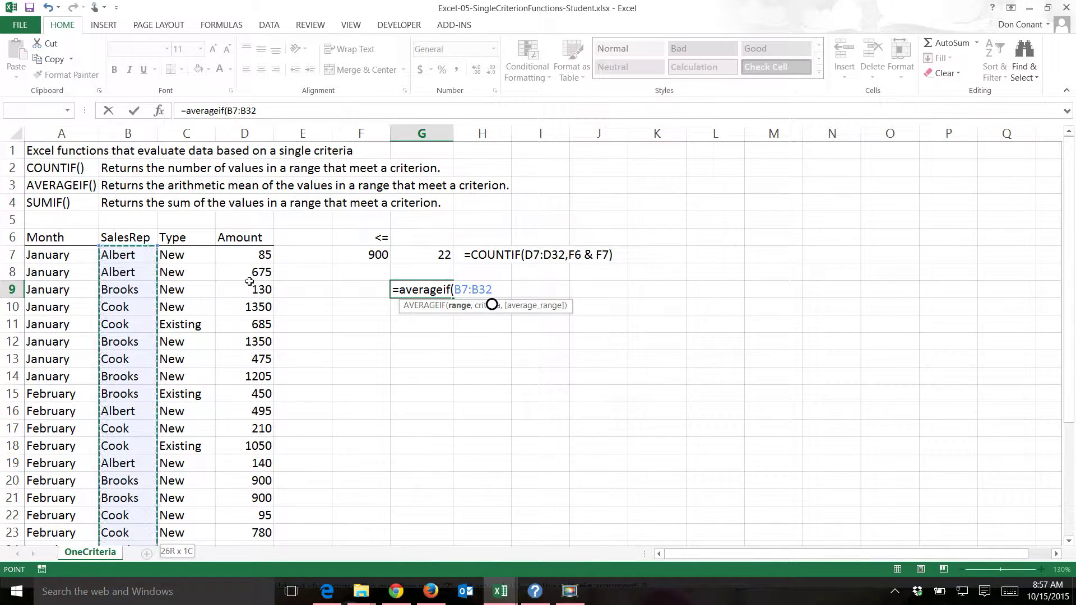
text(,)
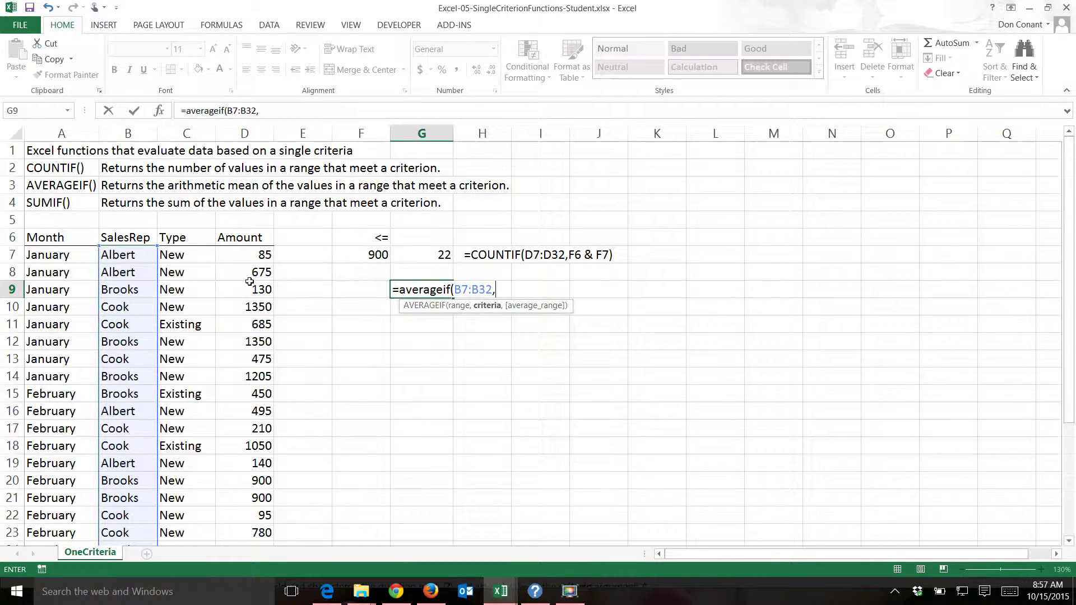
- Complete G9's AVERAGEIF formula with the sales rep's name from B7 in quotes as criterion and D7:D32 as average range
text("Albert",)
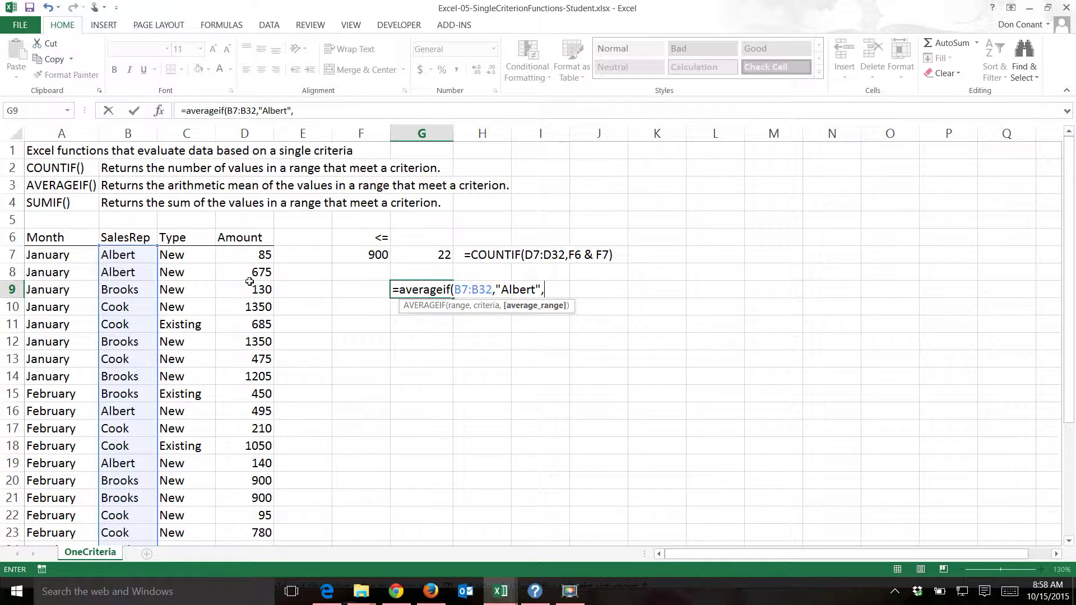
click(249, 255)
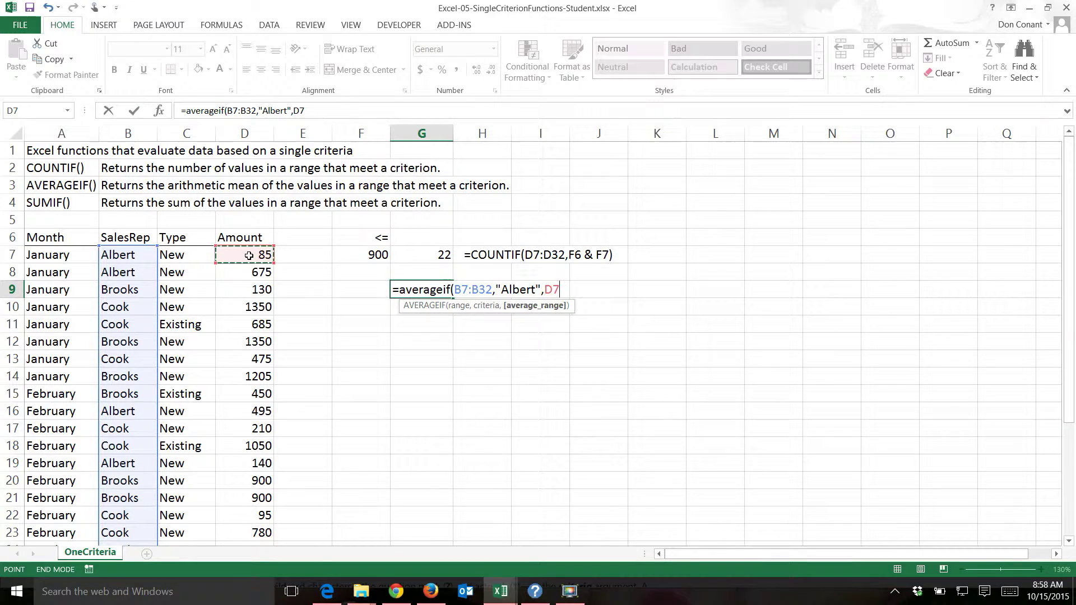
key(ctrl+shift+Down)
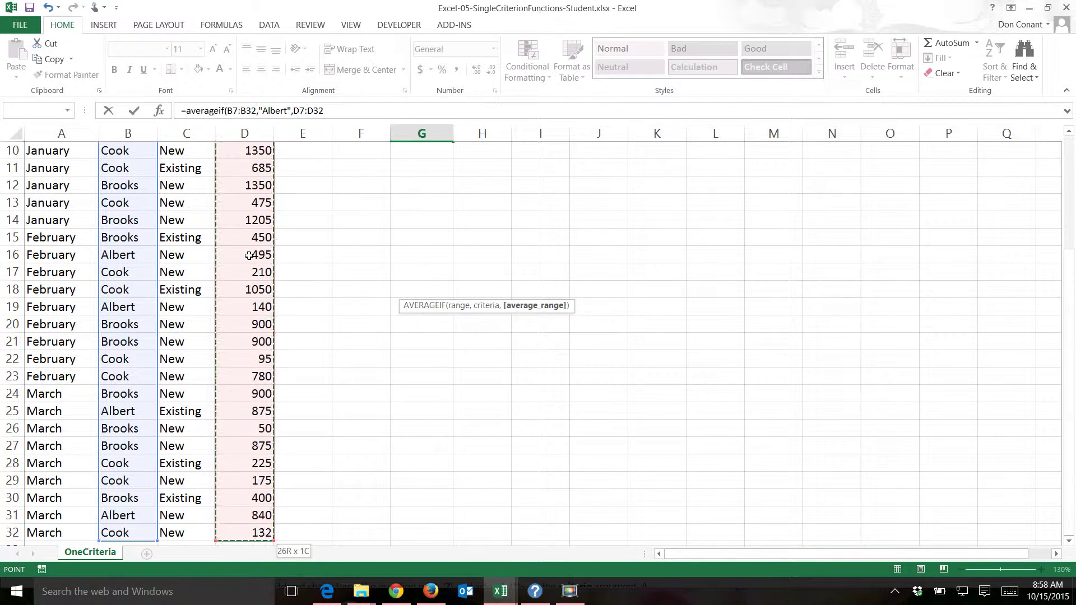
text())
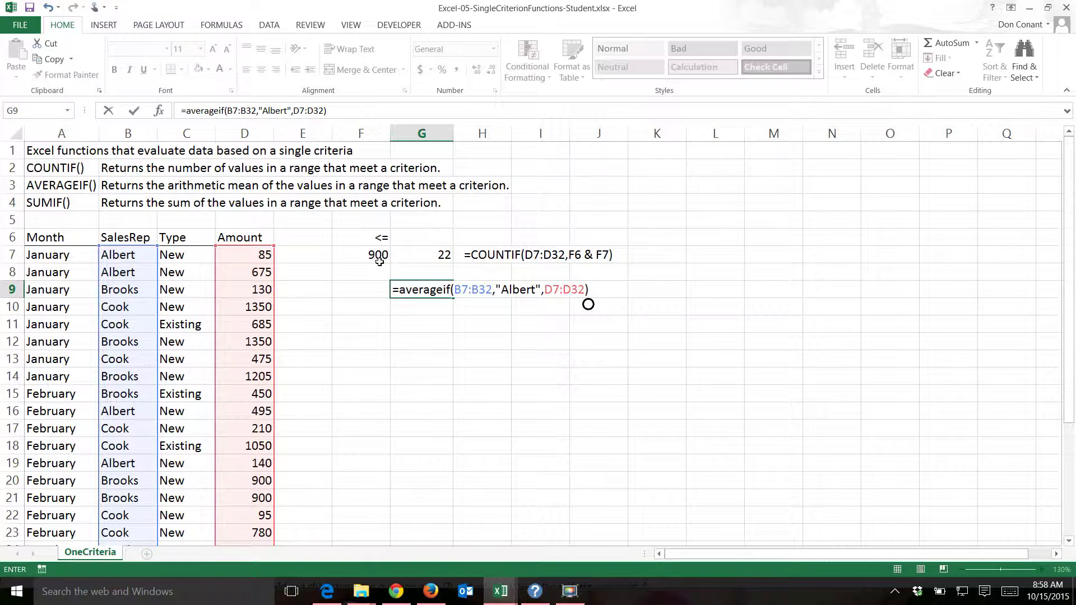
key(ctrl+Return)
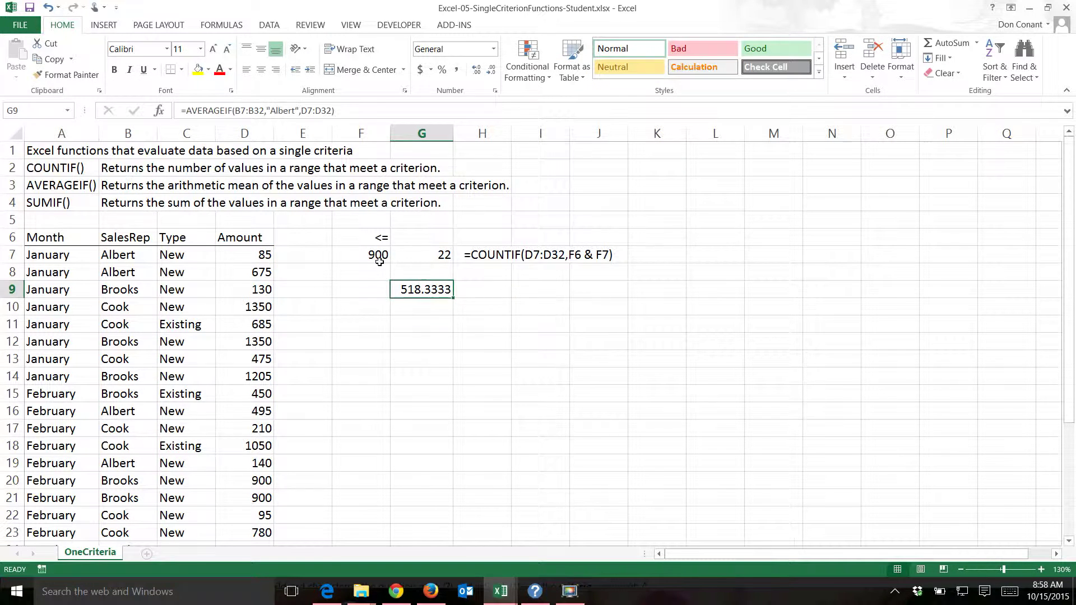
- Reduce the AVERAGEIF result in G9 to two decimal places
click(492, 71)
click(493, 71)
click(364, 288)
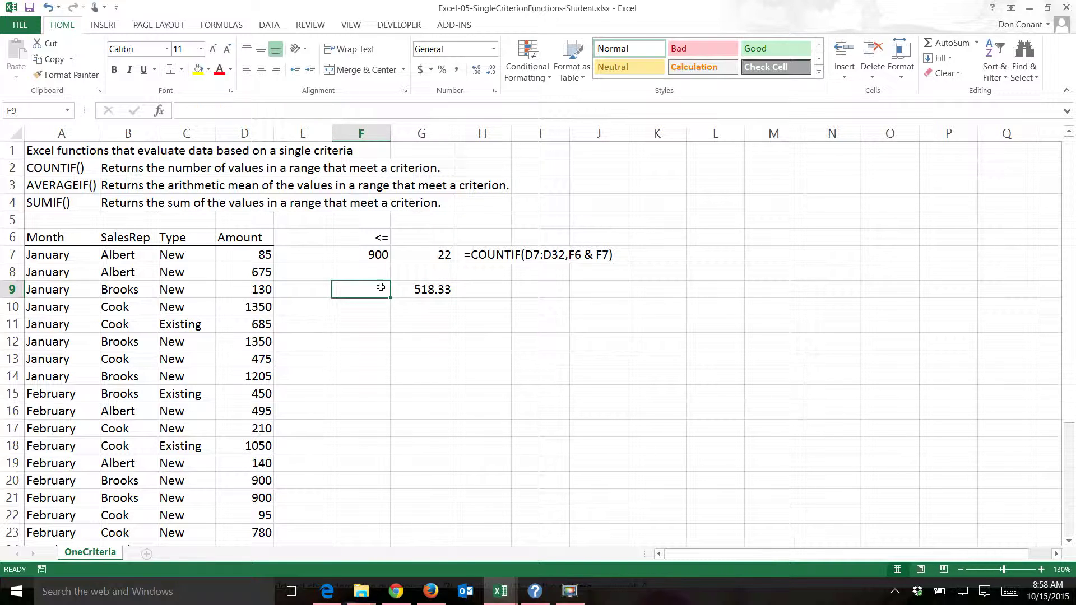
- Review the ranges and hard-coded criterion of the AVERAGEIF formula in G9 without changing it
click(419, 288)
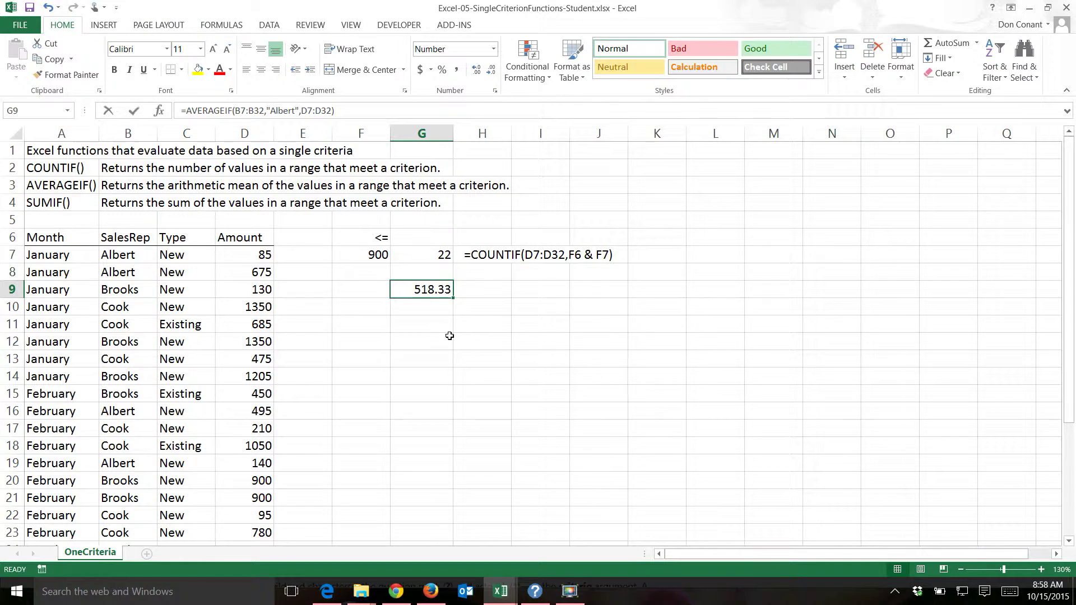
key(F2)
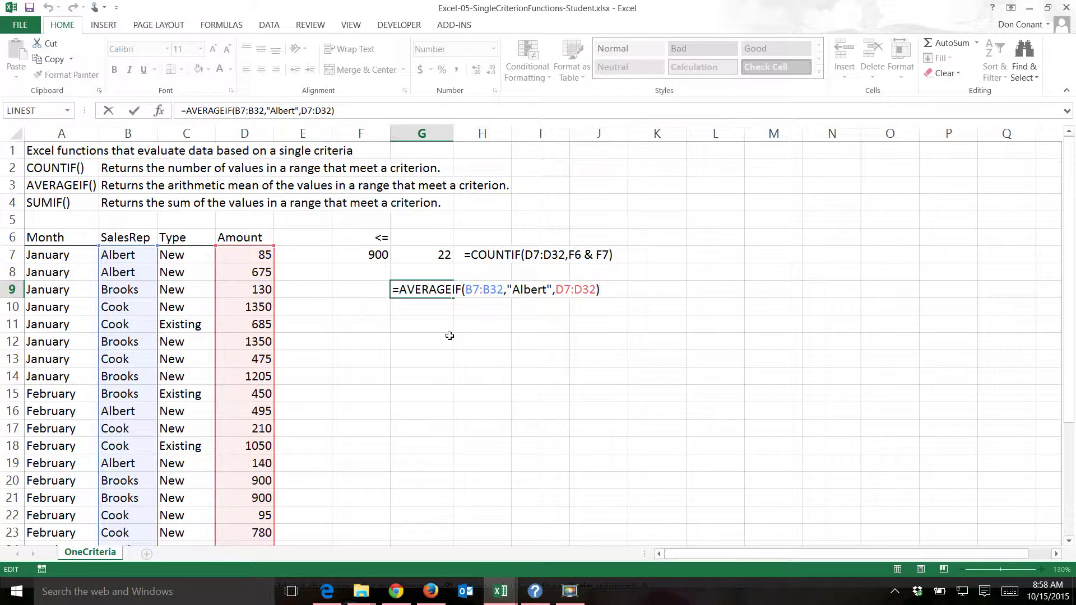
key(Escape)
key(Left)
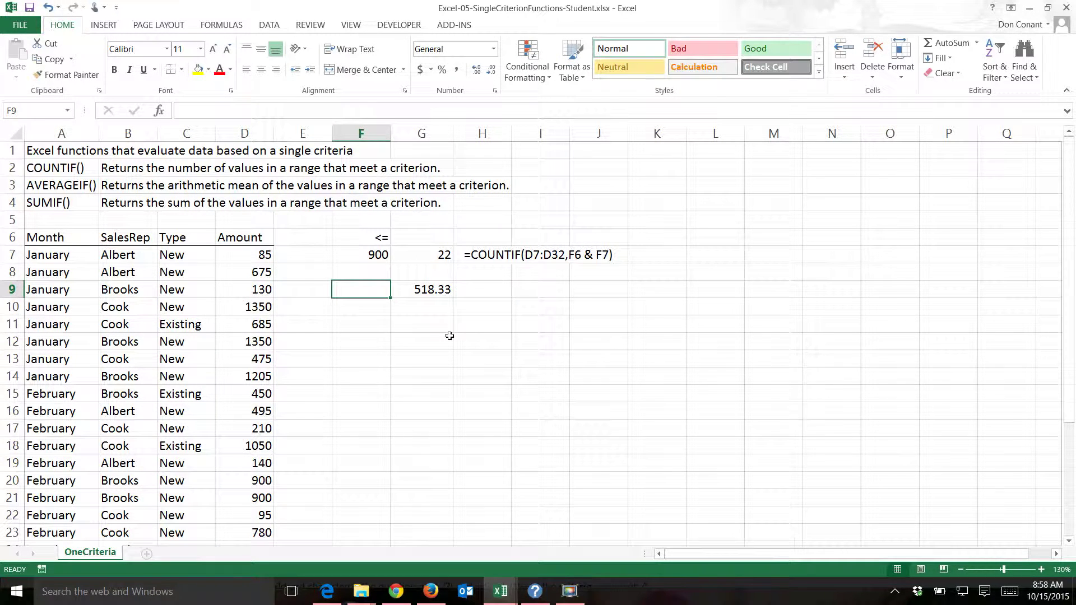
- Enter the sales rep's name in F9 and replace the hard-coded criterion in G9's AVERAGEIF formula with a reference to F9
text(Albert)
key(Return)
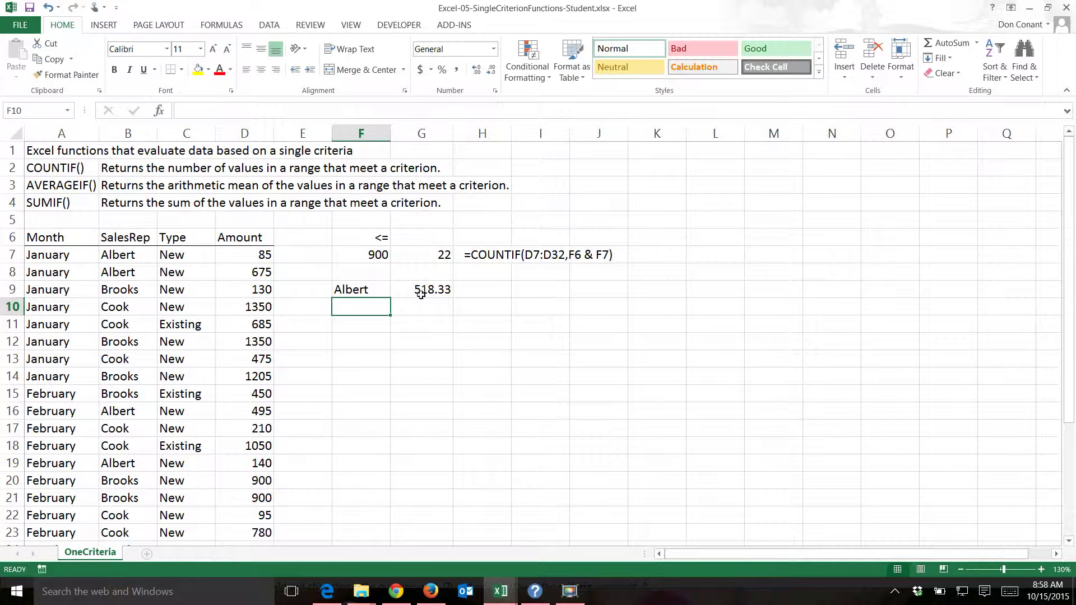
click(422, 296)
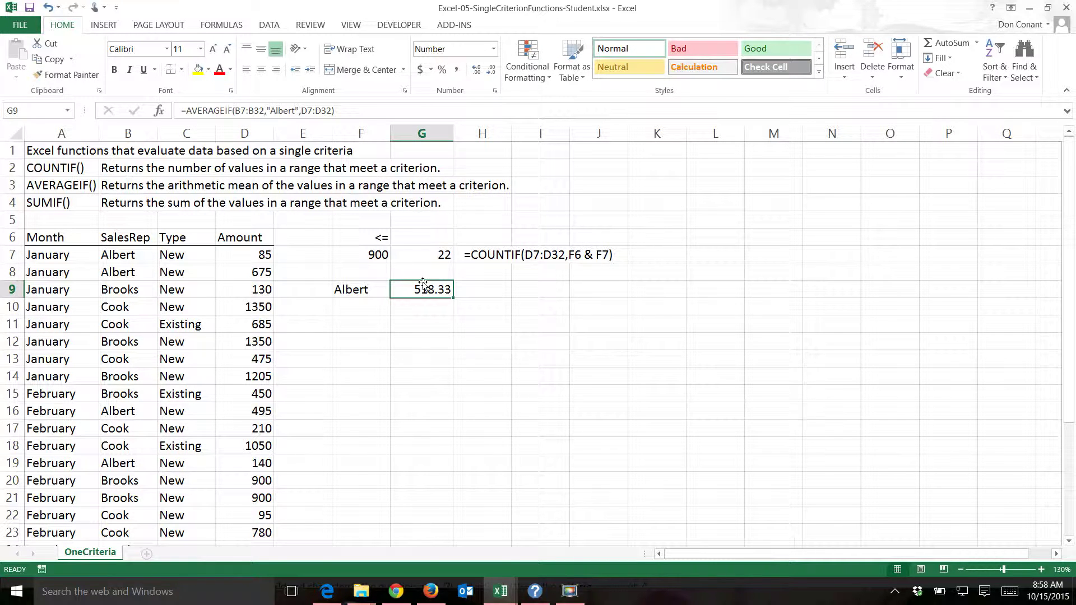
double_click(423, 287)
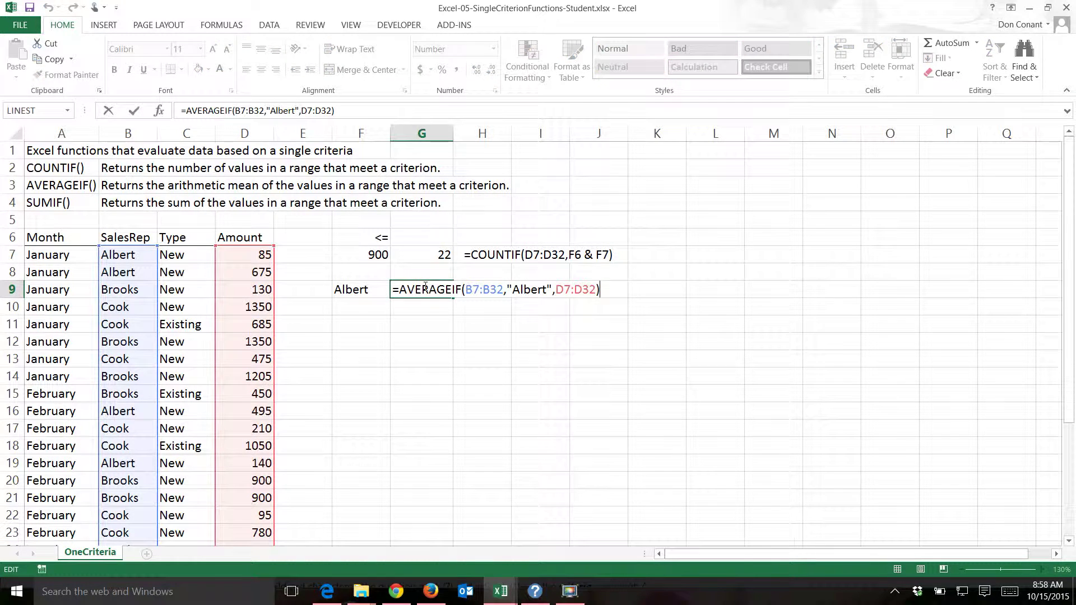
click(554, 290)
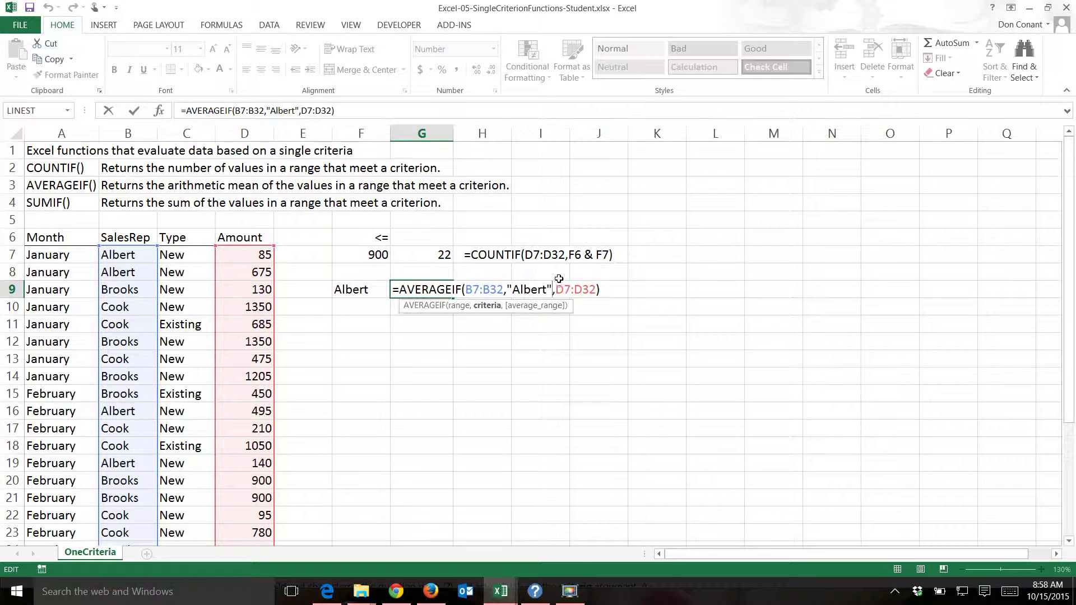
key(BackSpace)
key(BackSpace)
key(BackSpace)
key(BackSpace)
key(BackSpace)
key(BackSpace)
key(BackSpace)
key(BackSpace)
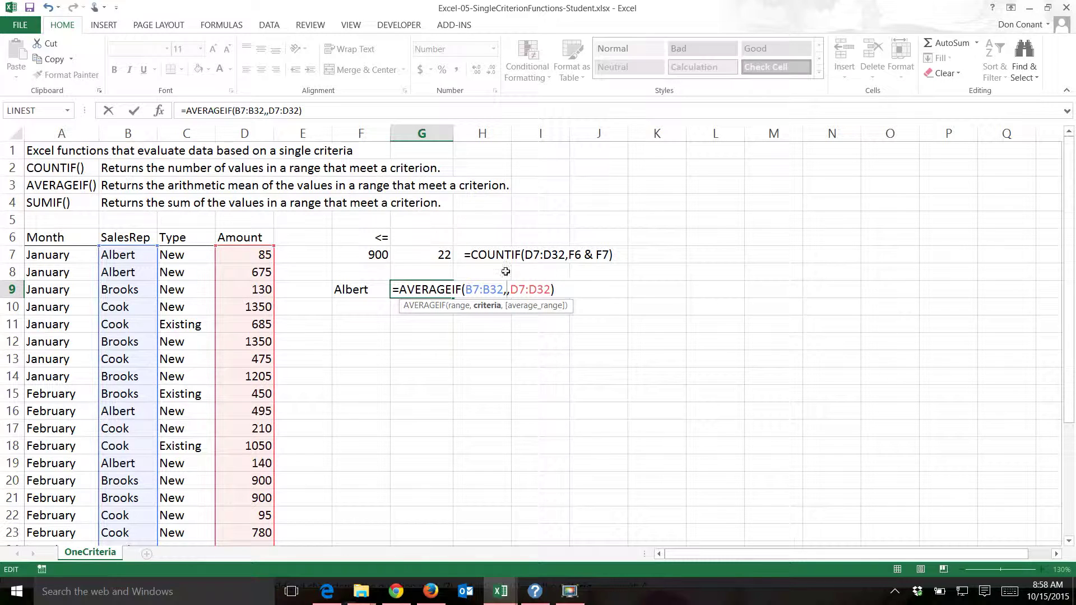
click(365, 289)
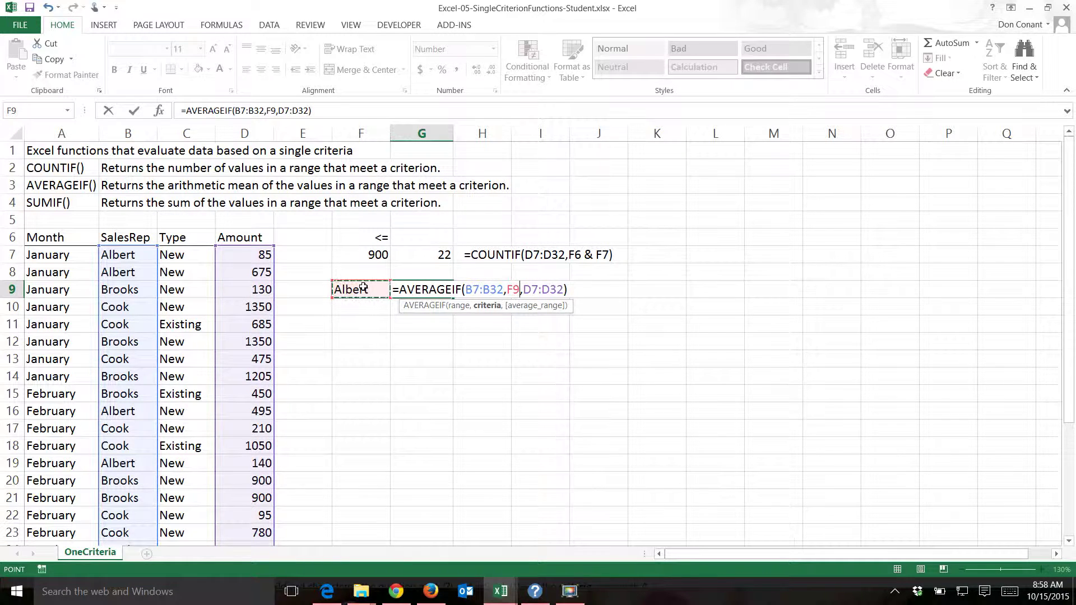
key(ctrl+Return)
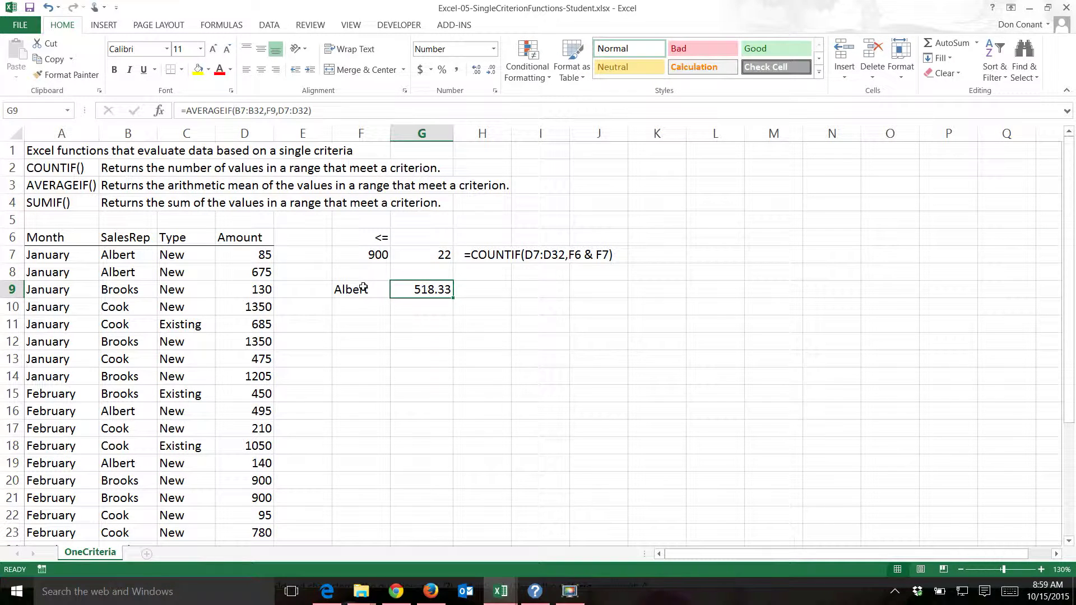
- Show G9's formula as text in H9 with a FORMULATEXT function
click(466, 255)
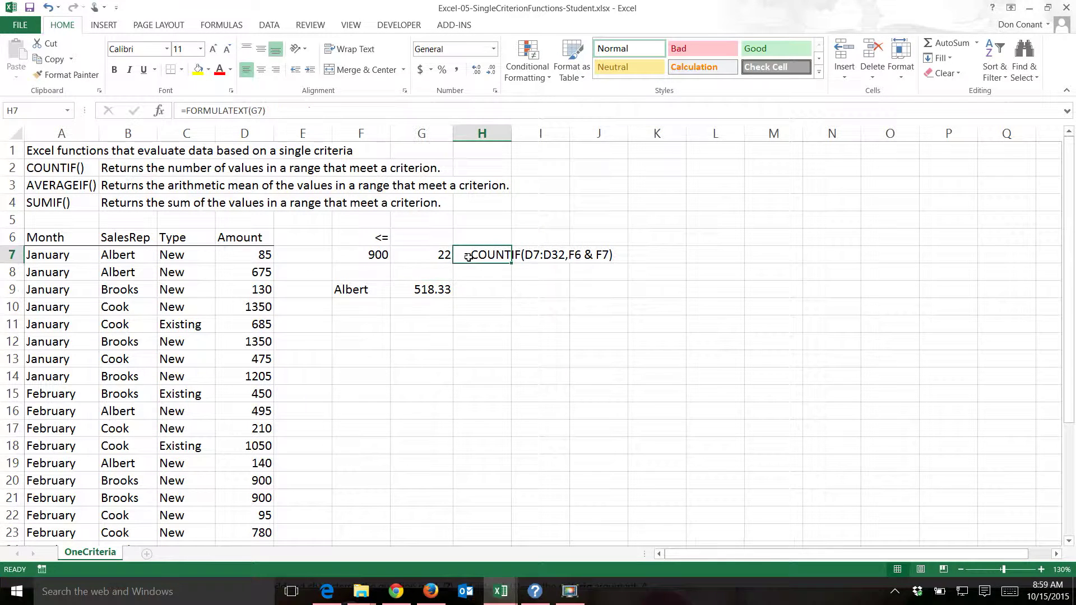
click(484, 290)
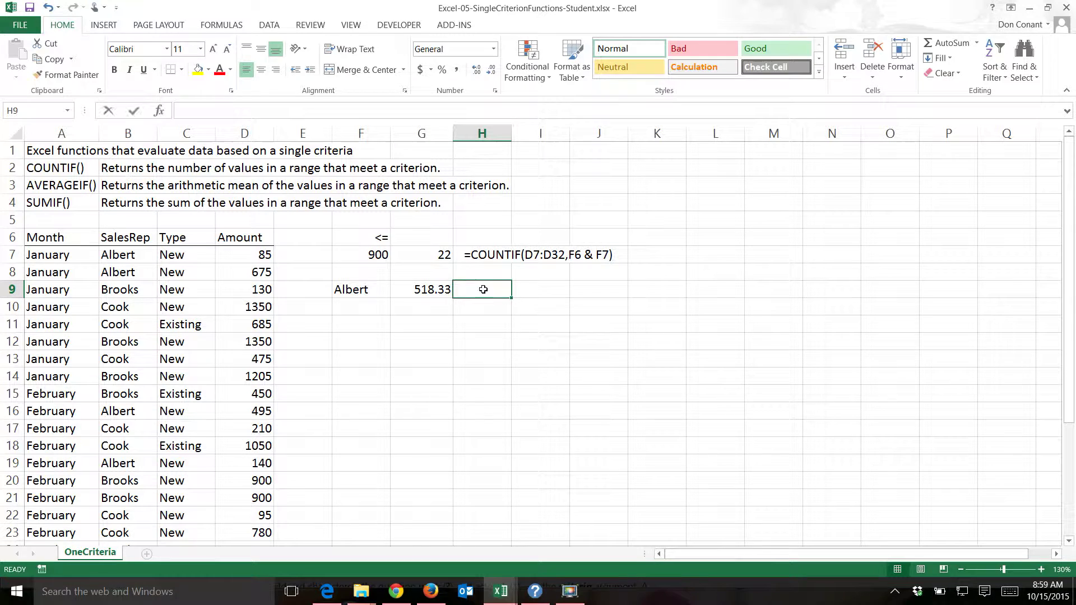
text(=formul)
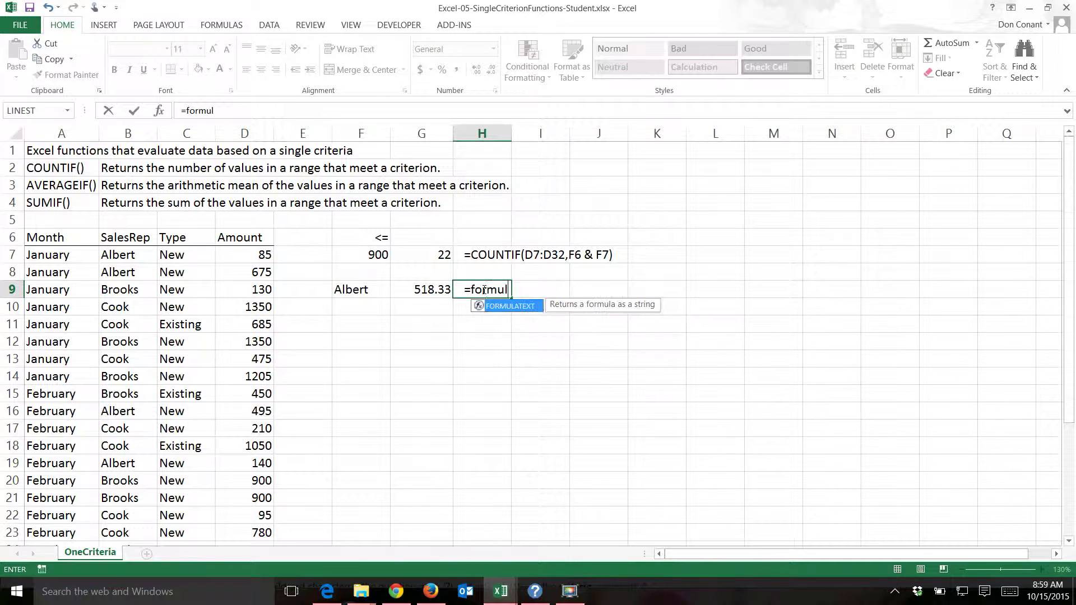
text(atext()
click(415, 289)
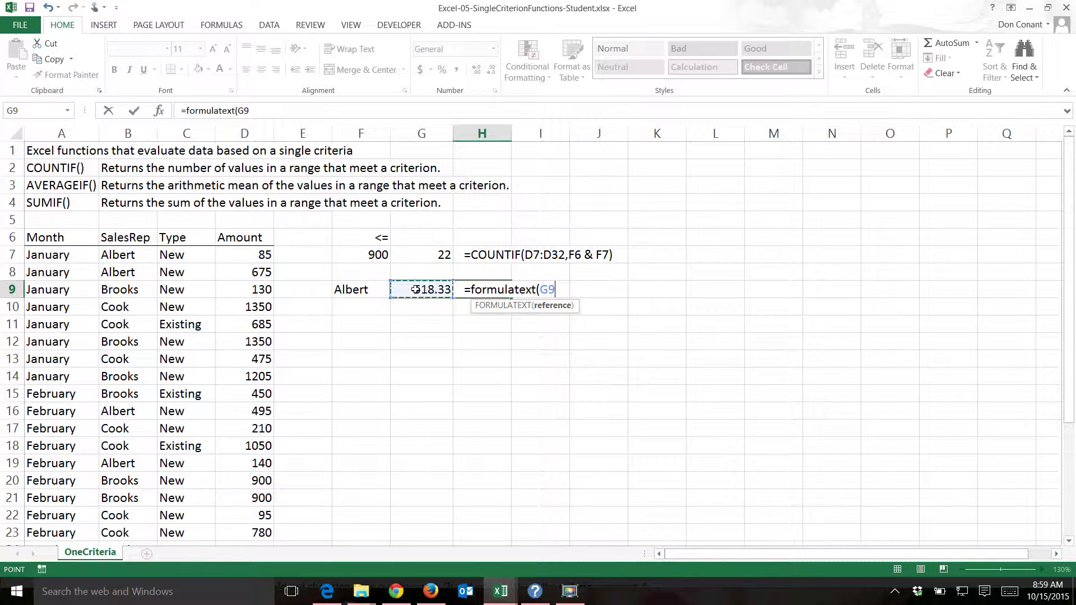
text())
key(Return)
key(Up)
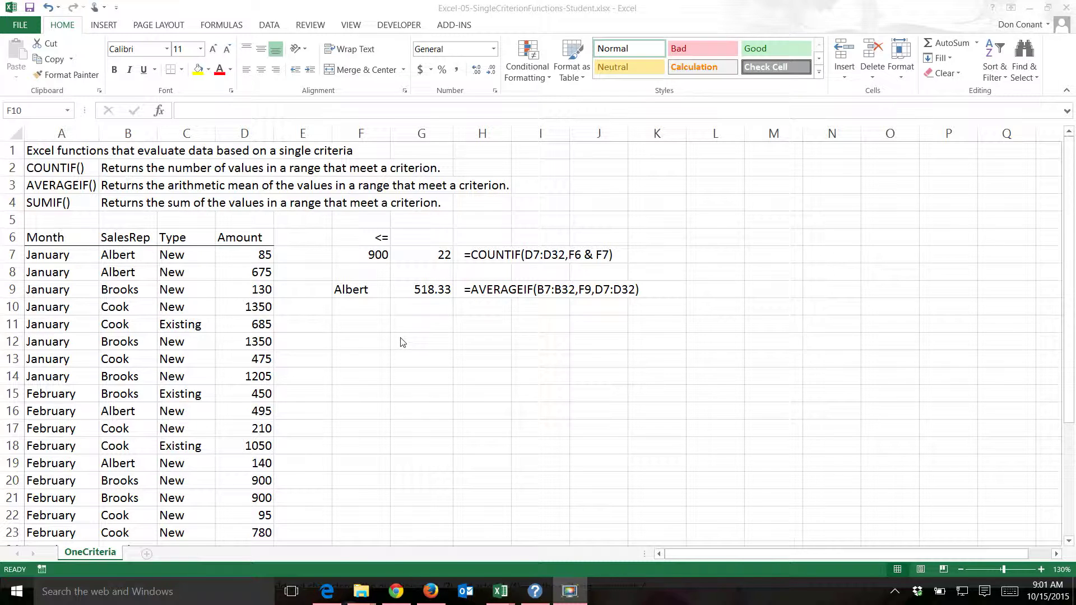
- Enter New in F10 as the criterion for the customer type
click(370, 308)
text(New)
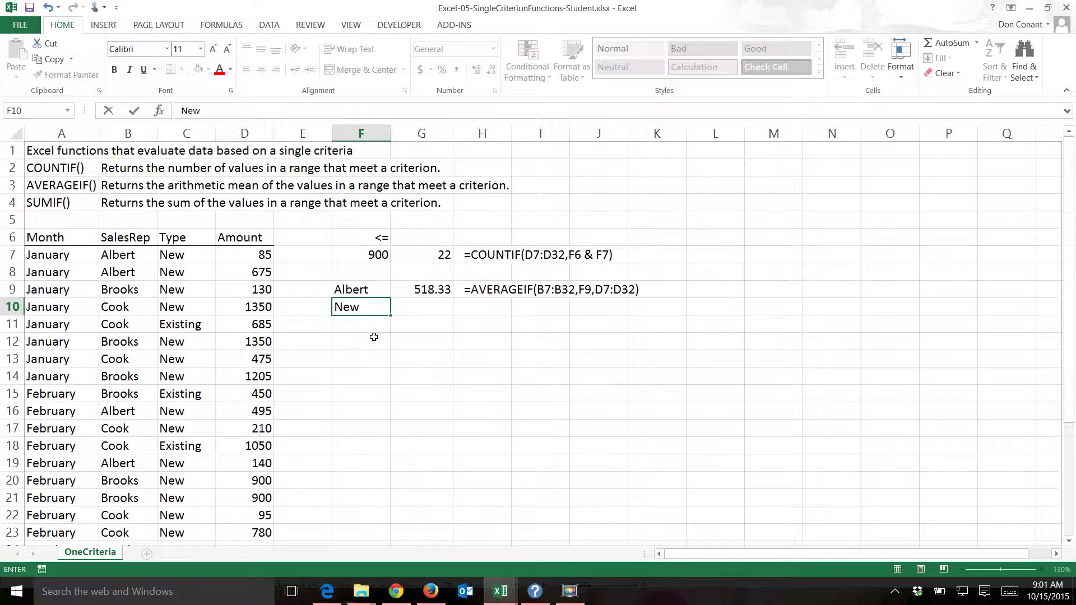
key(Return)
key(Up)
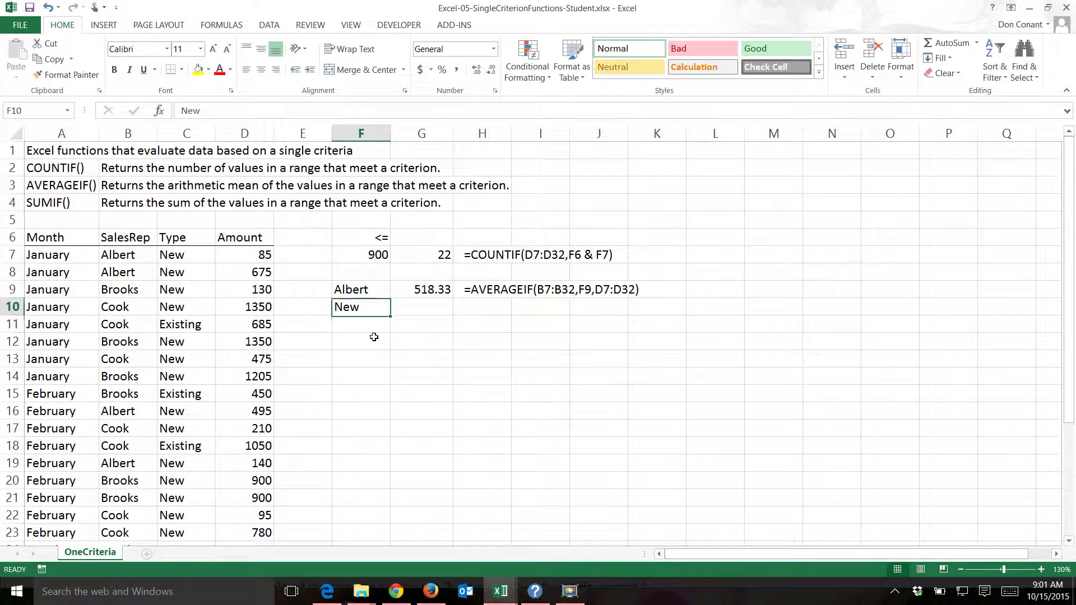
- Start an AVERAGEIF formula in G10 with the Type cells C7:C32 as its range
key(Right)
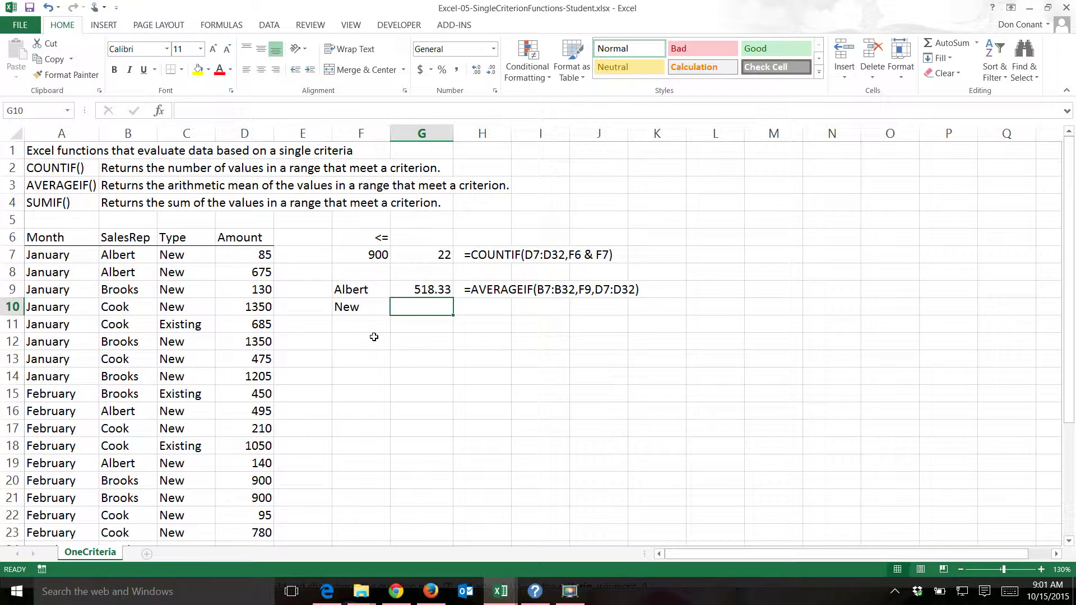
text(=averageif()
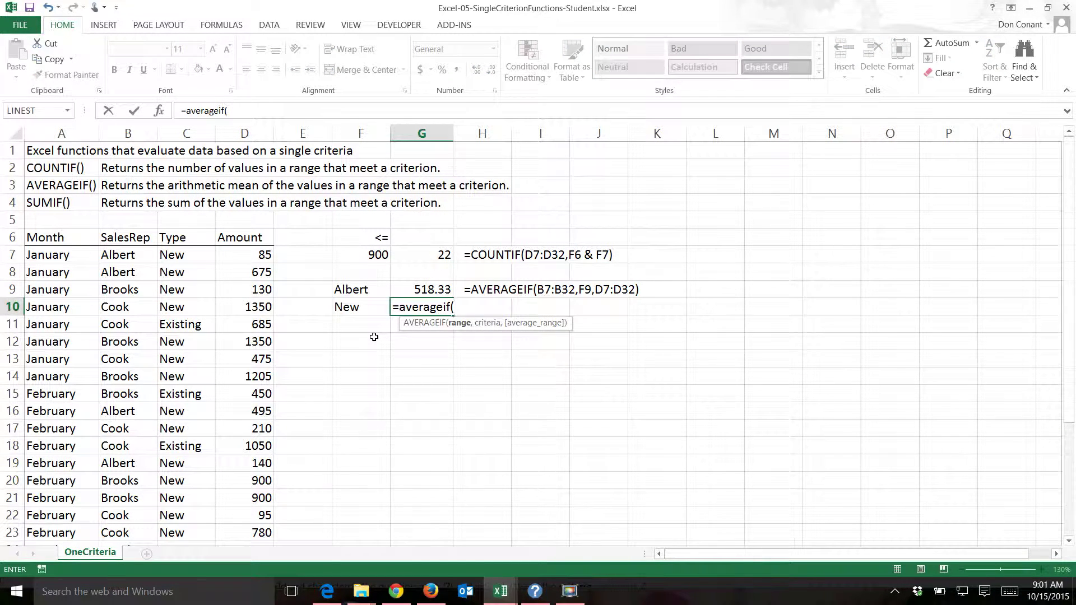
click(171, 254)
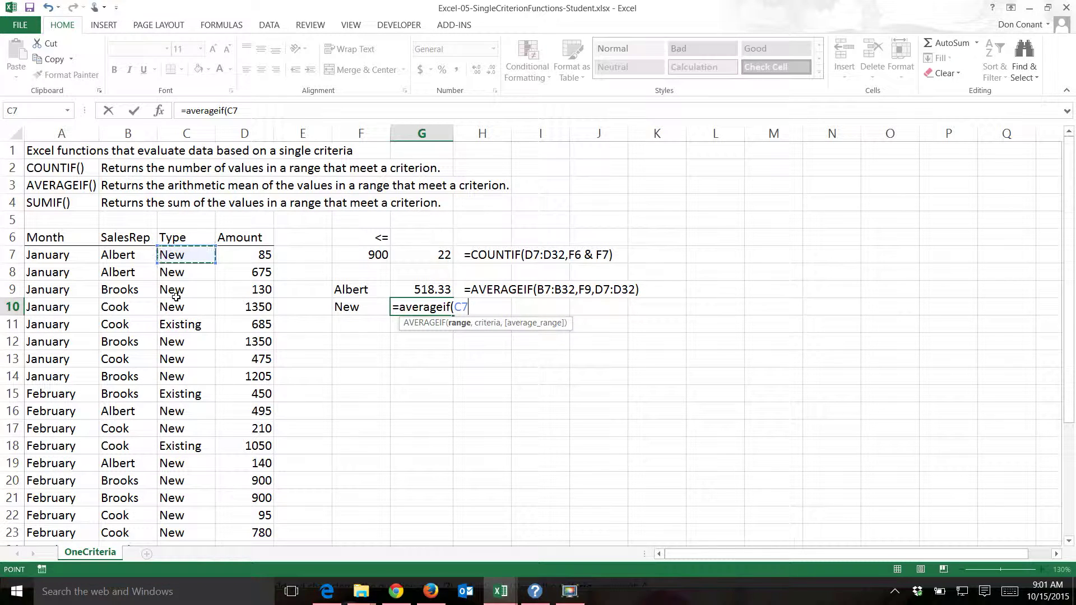
key(ctrl+shift+Down)
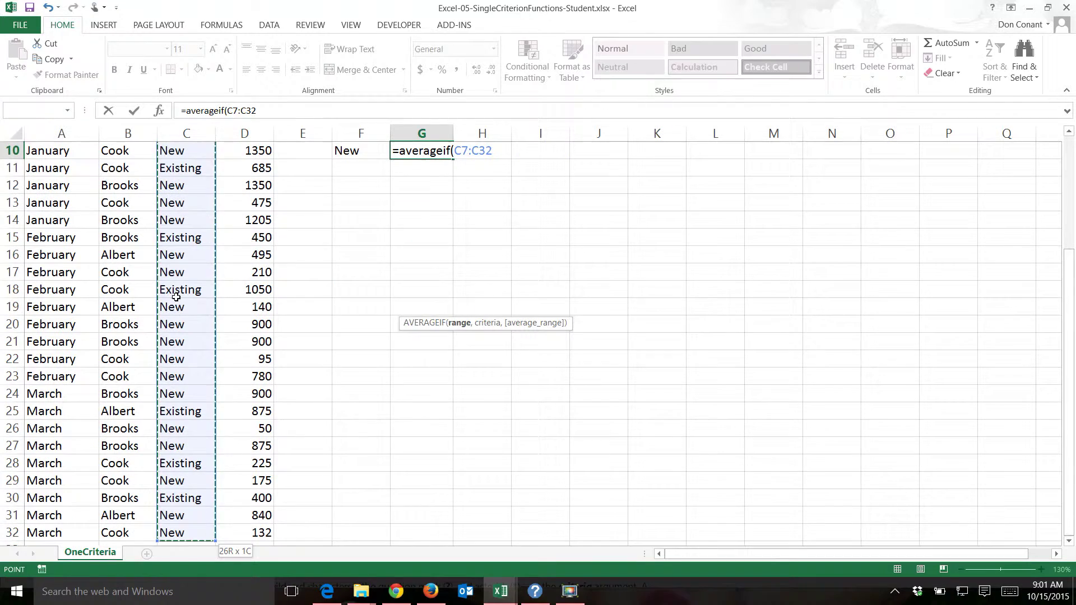
text(,)
scroll(261, 391, up, 3)
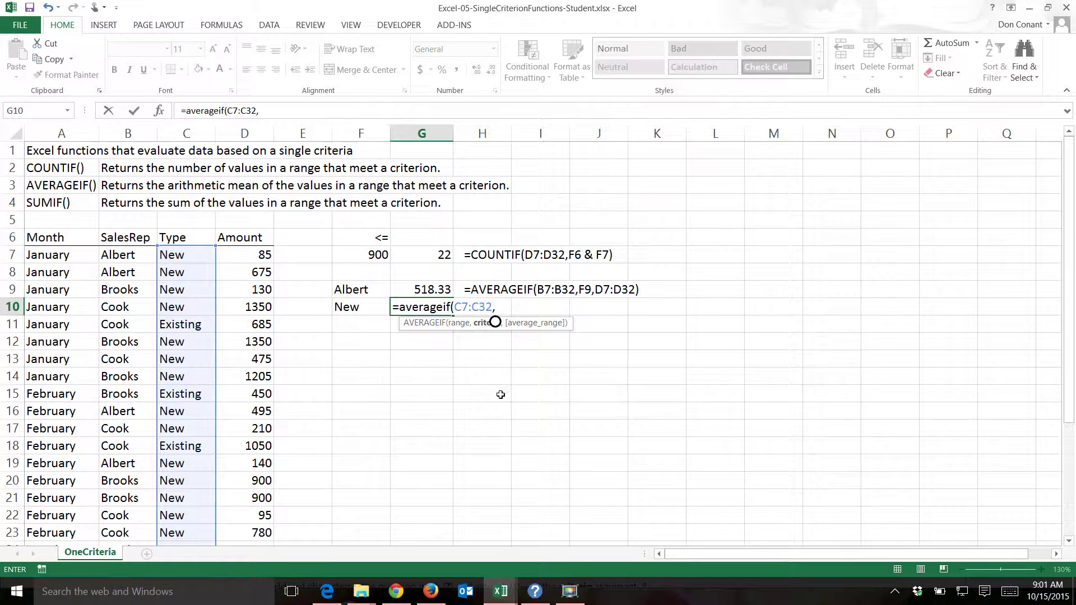
- Complete G10's AVERAGEIF formula with F10 as criterion and the amounts D7:D32 as average range
click(359, 307)
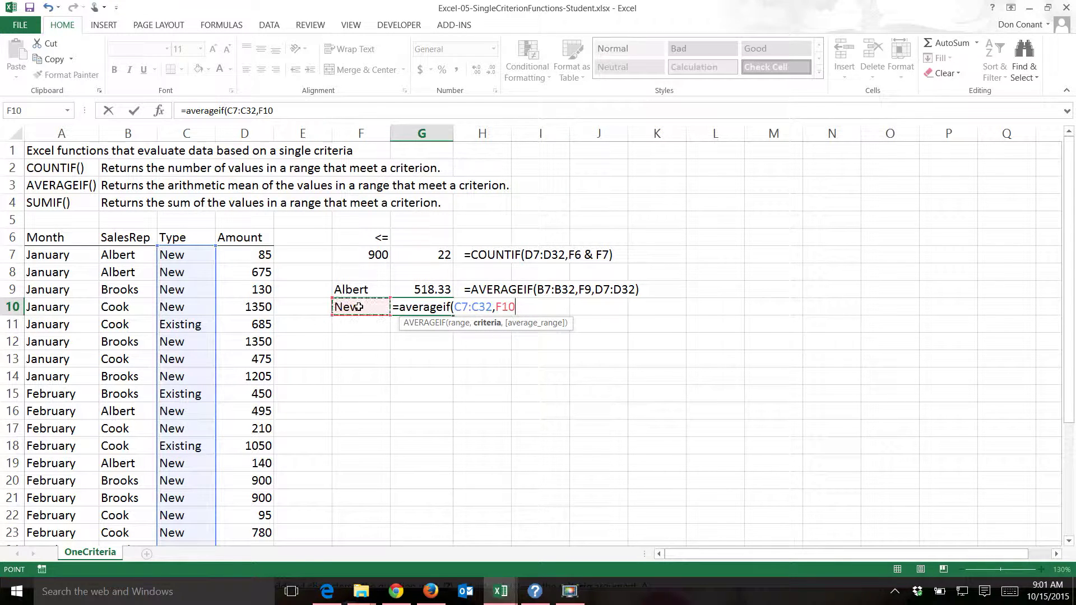
text(,)
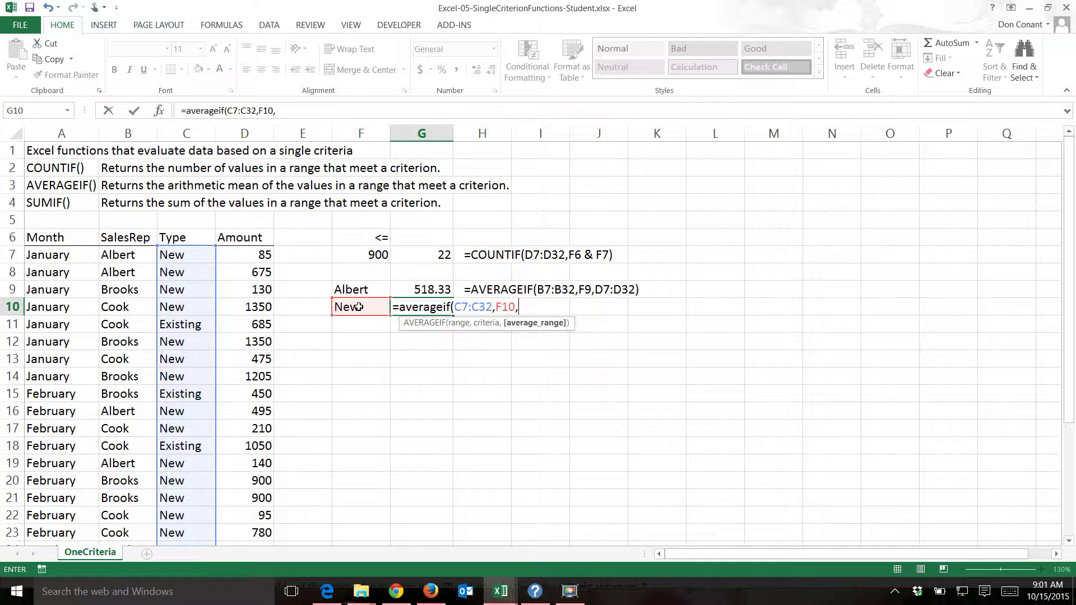
click(248, 259)
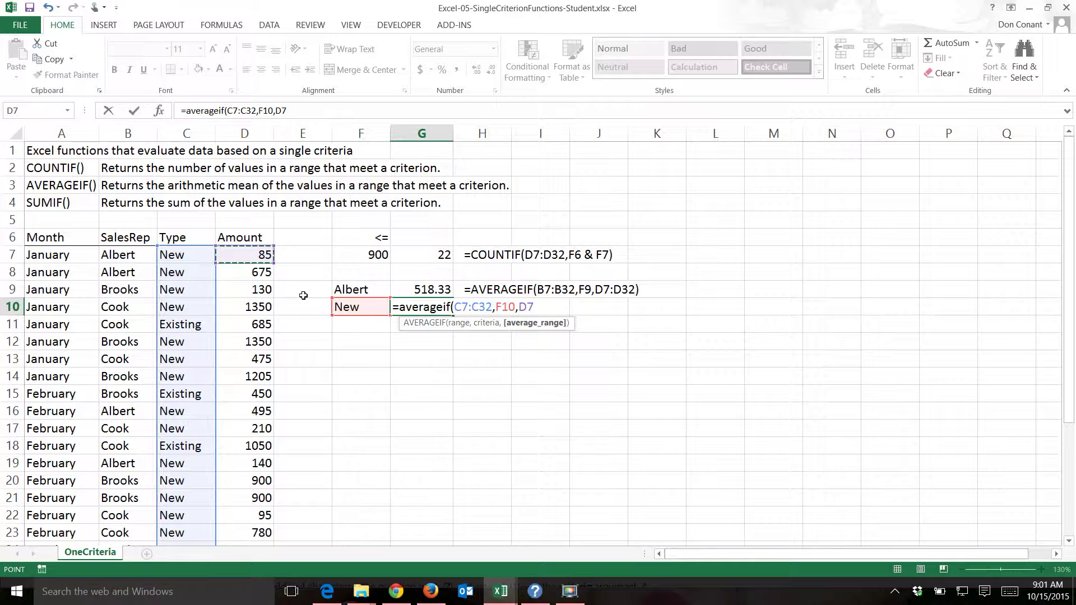
key(ctrl+shift+Down)
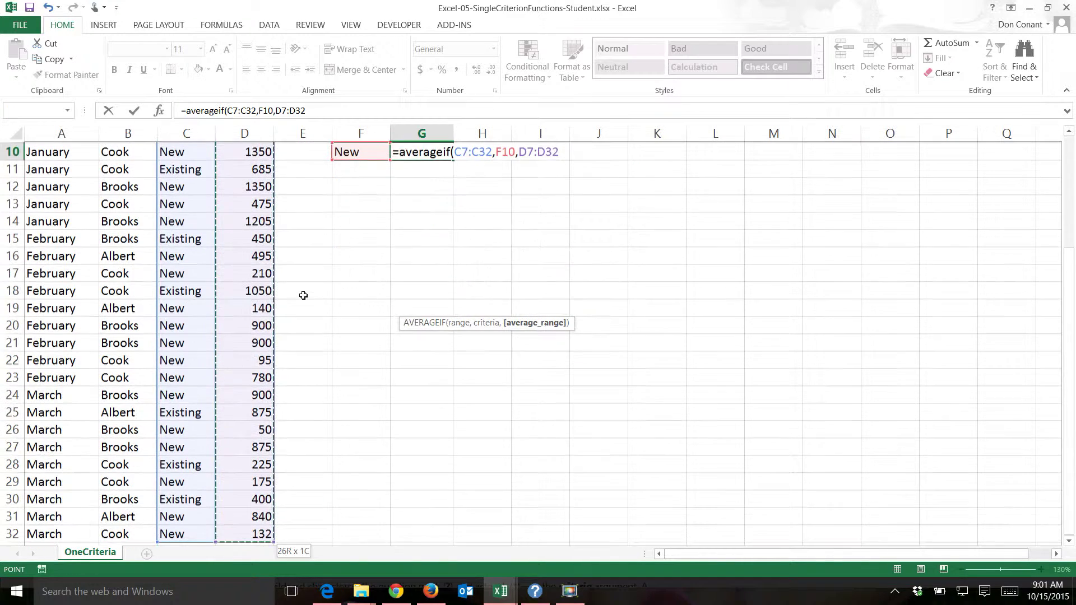
scroll(415, 303, up, 3)
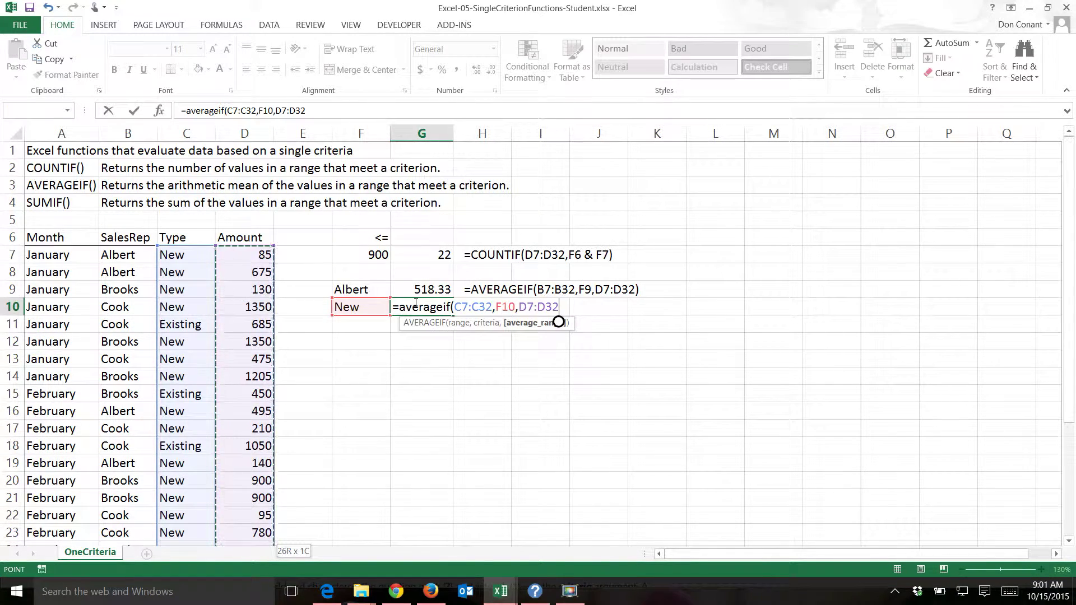
text())
key(Return)
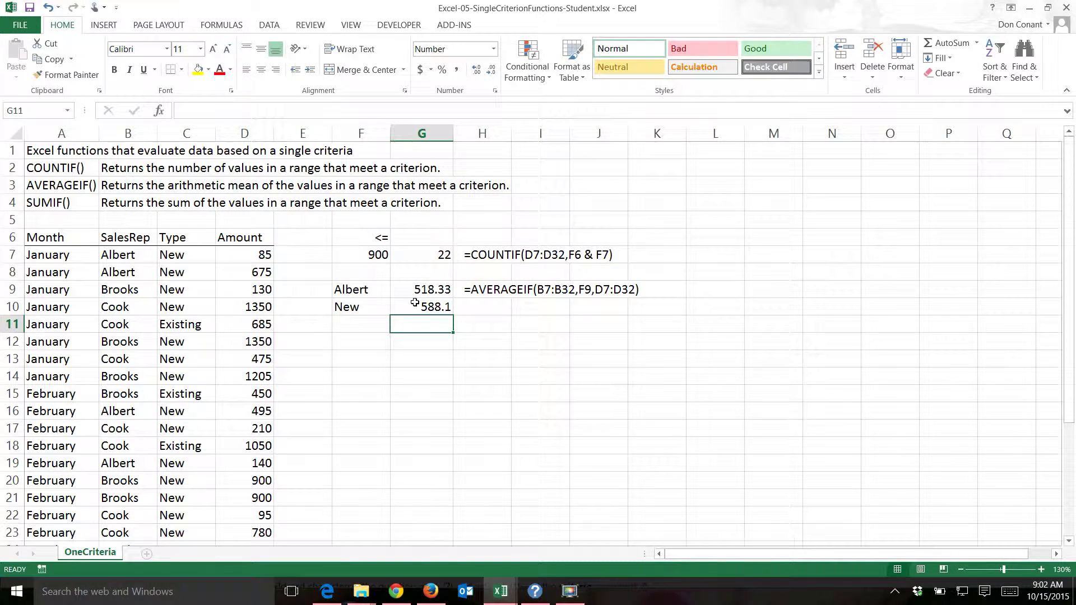
- Format G10 with two decimal places and fill the FORMULATEXT formula from H9 down to H10
click(415, 303)
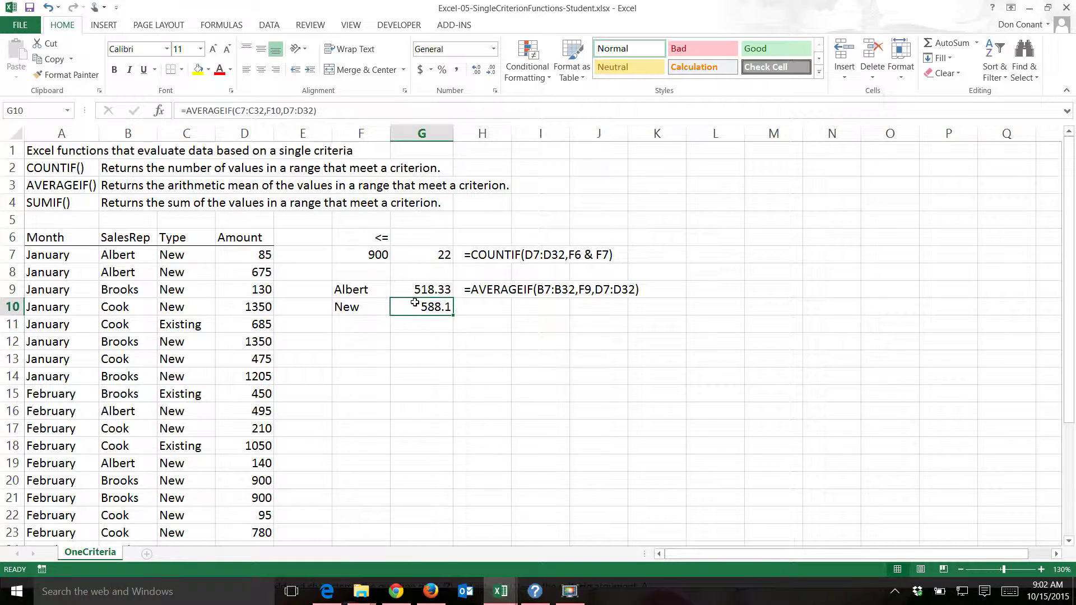
click(477, 71)
click(488, 288)
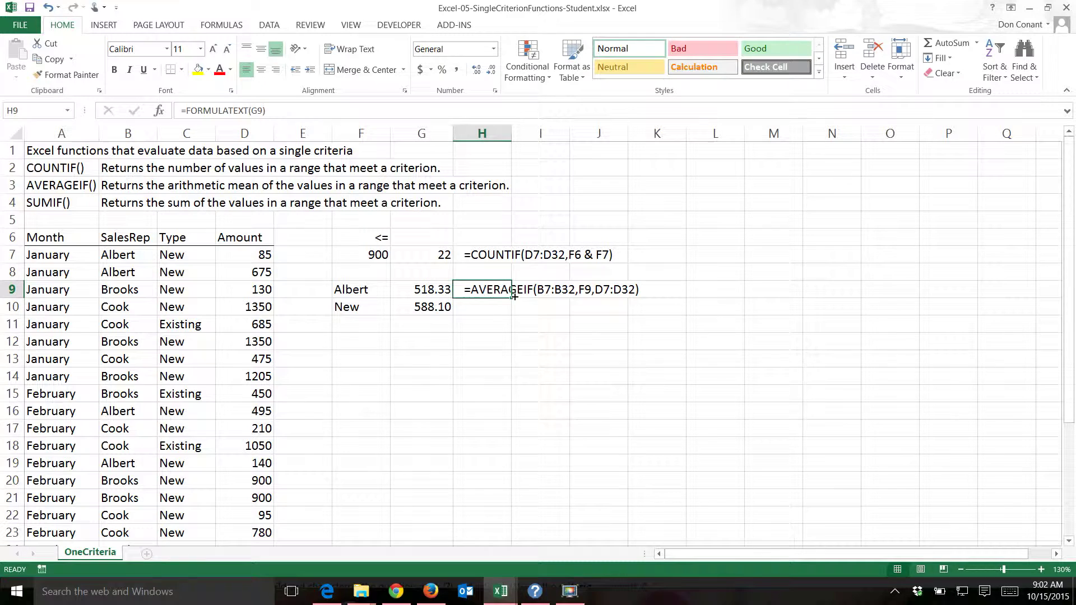
drag(514, 296, 519, 314)
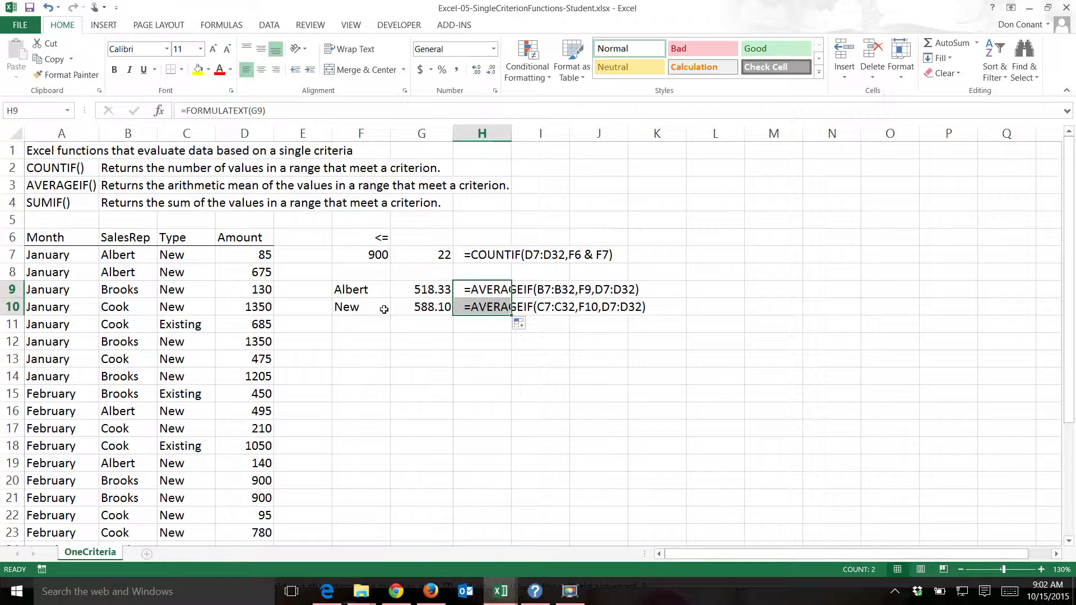
- Try Old as the type criterion in F10
click(373, 310)
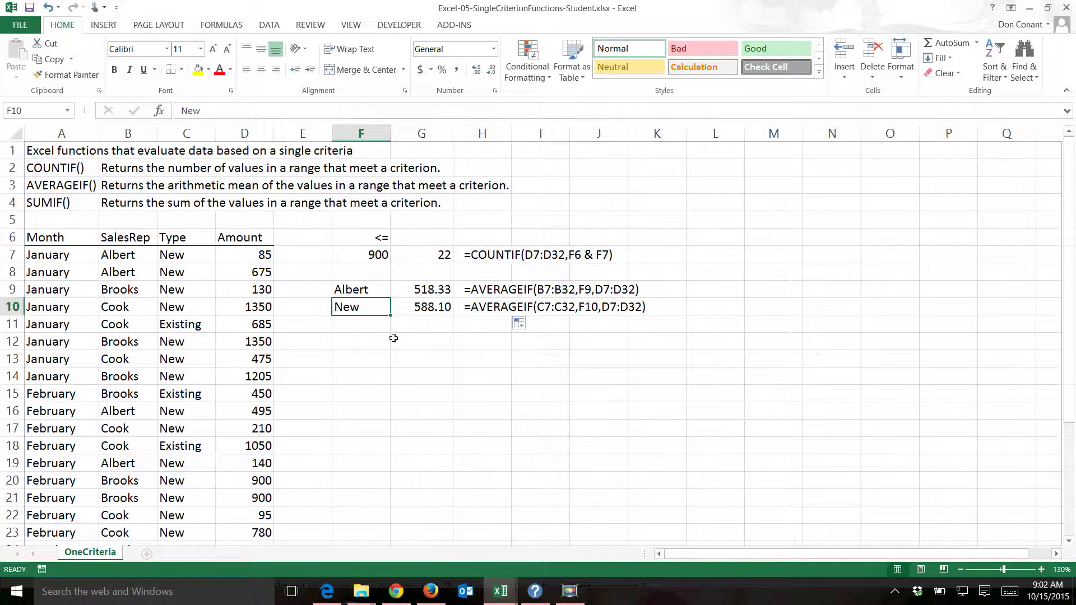
text(Old)
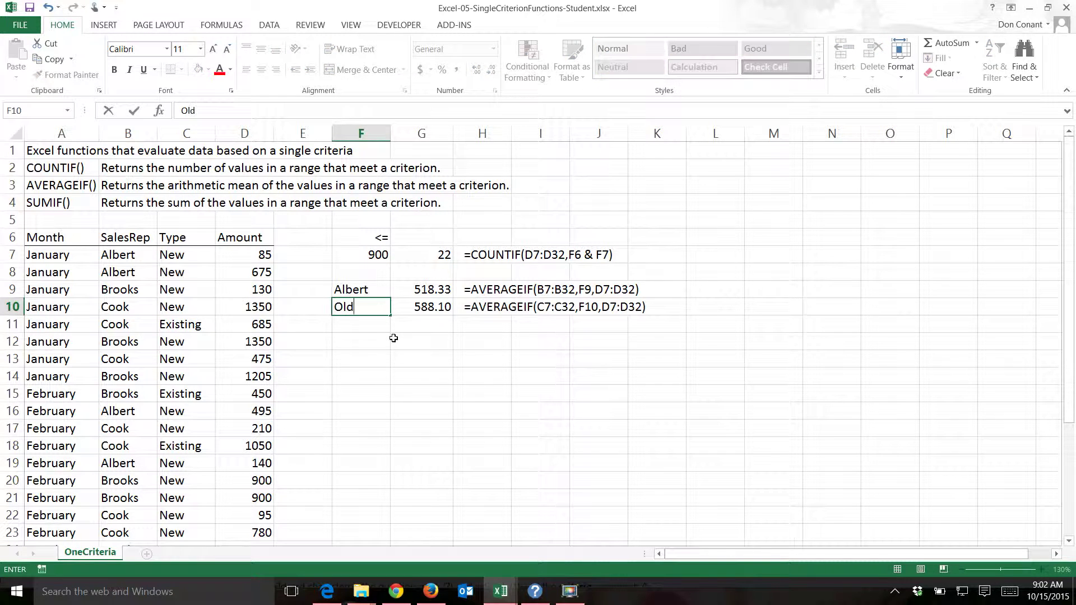
key(Return)
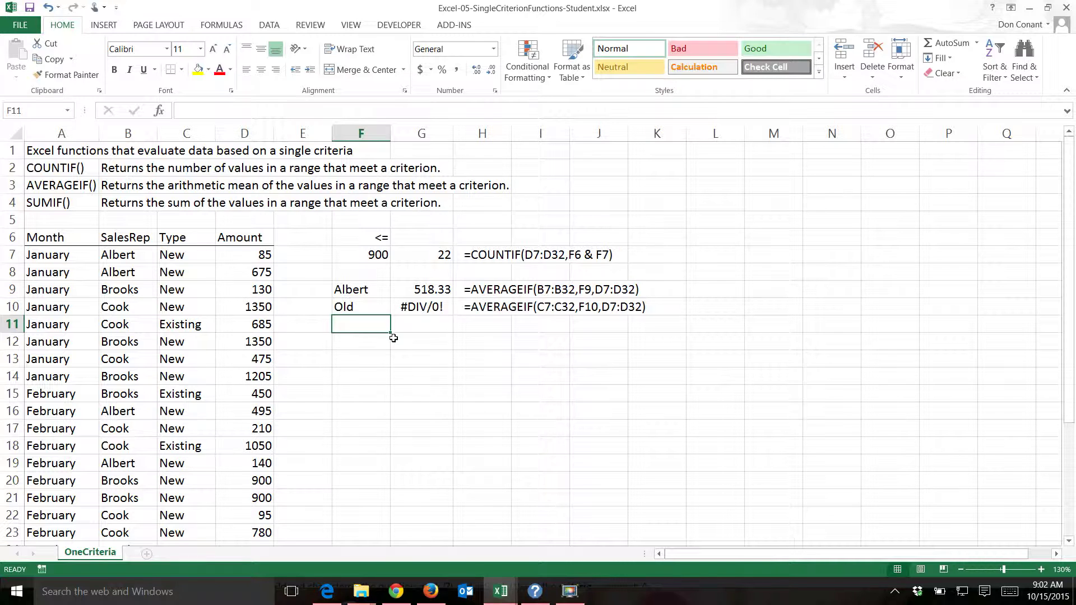
- Set the type criterion in F10 to Existing
key(Up)
text(Existing)
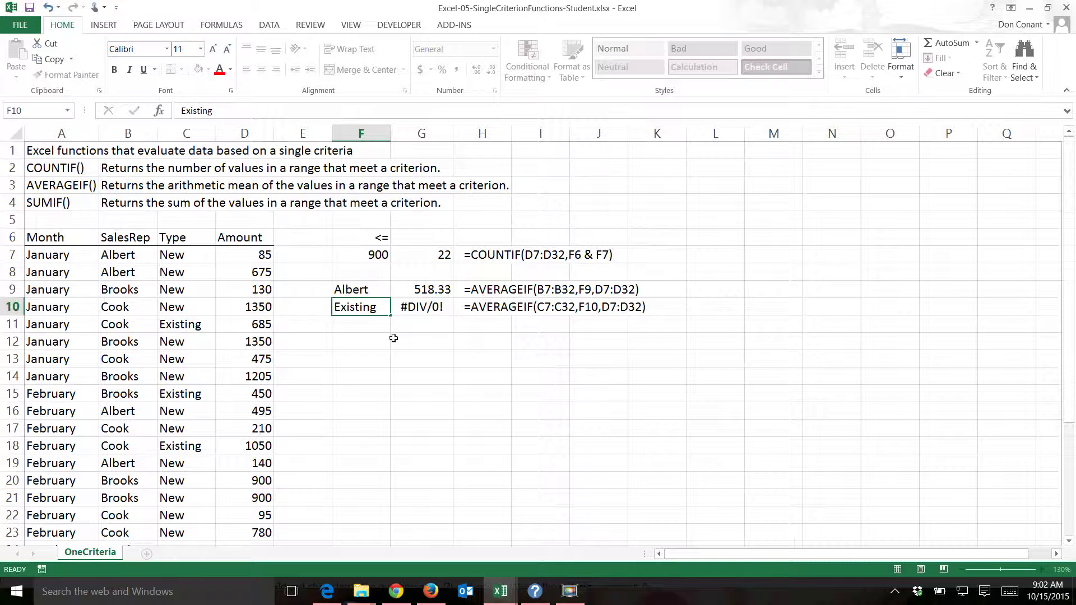
key(Return)
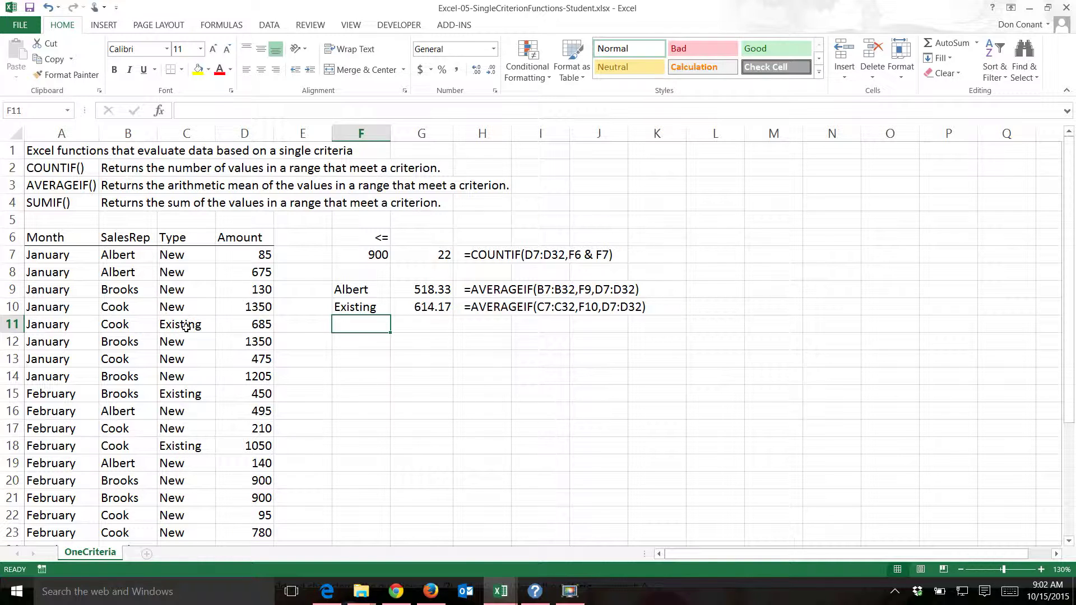
- Add list data validation to F10 with the source values New,Existing
click(365, 306)
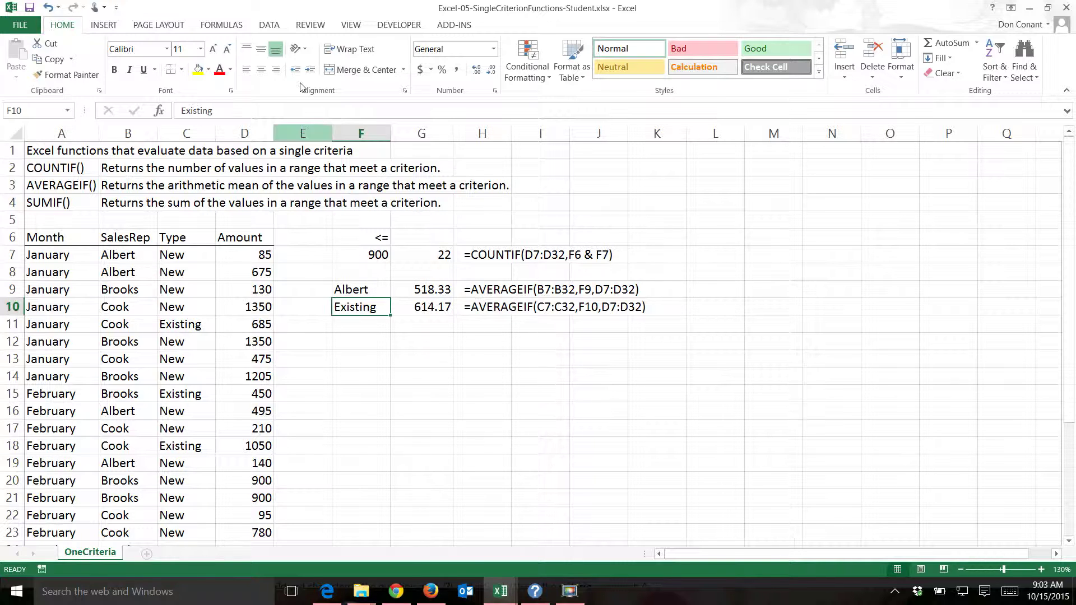
click(270, 25)
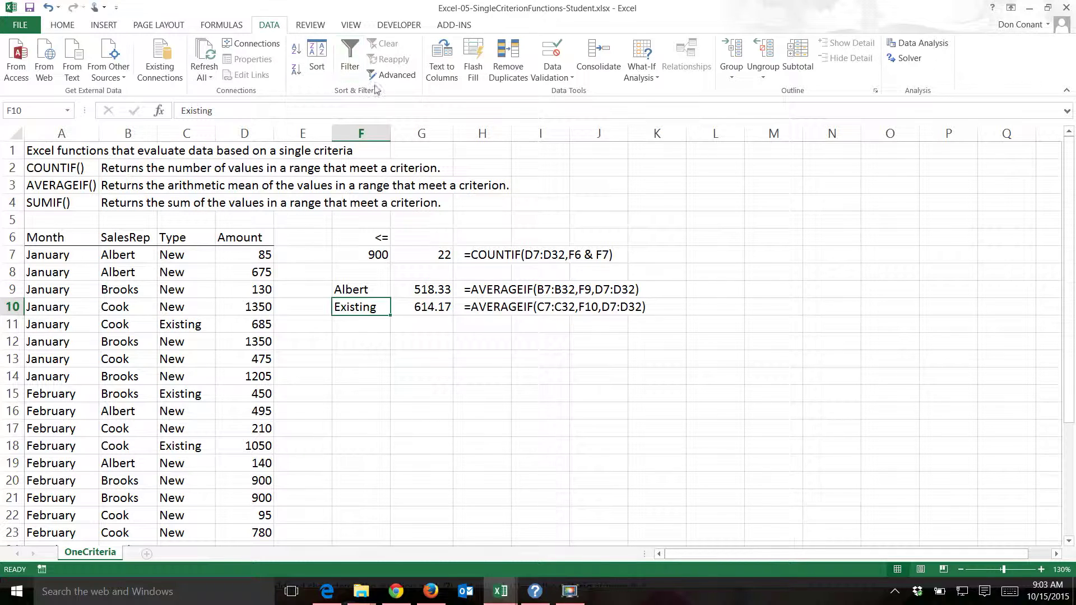
click(572, 81)
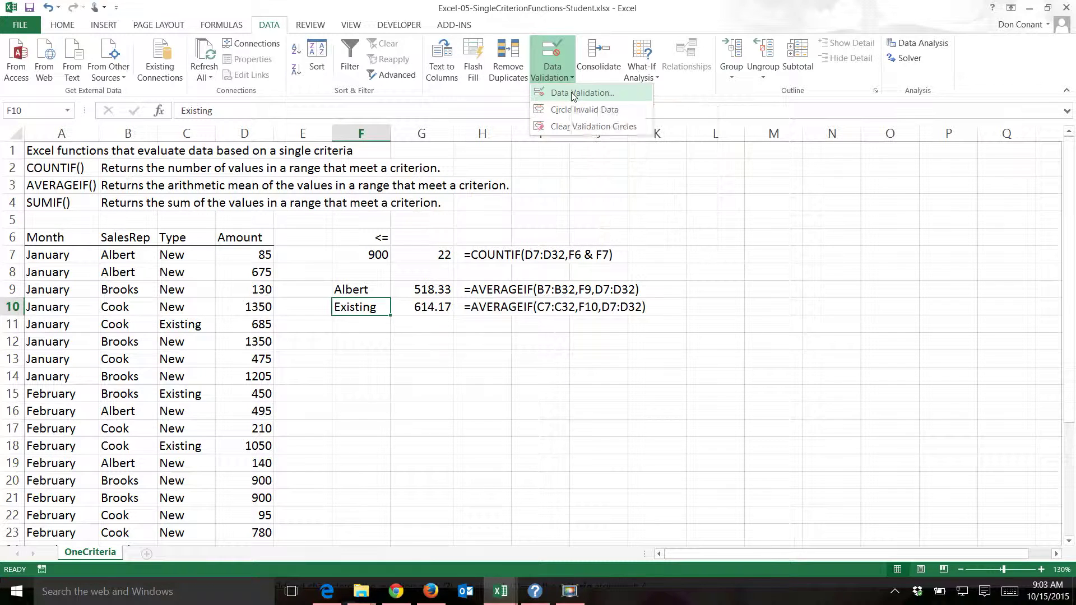
click(574, 94)
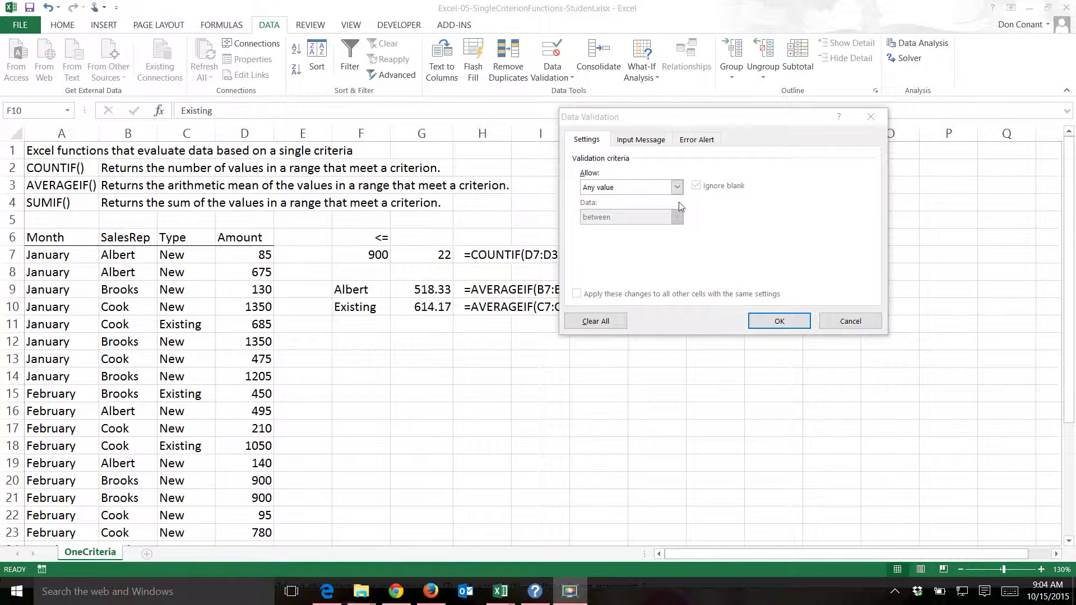
click(677, 188)
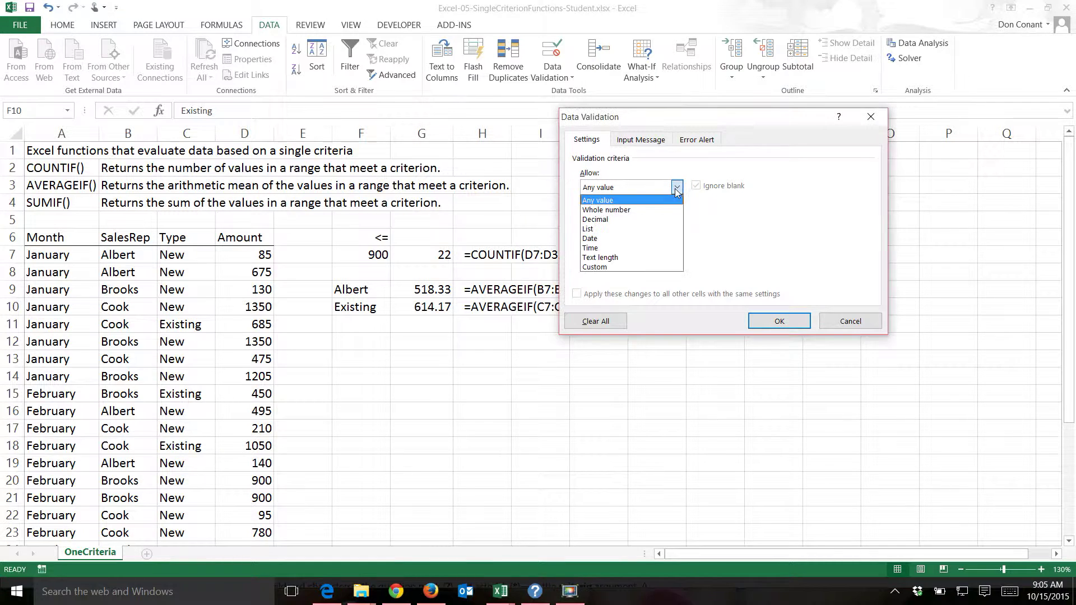
click(625, 230)
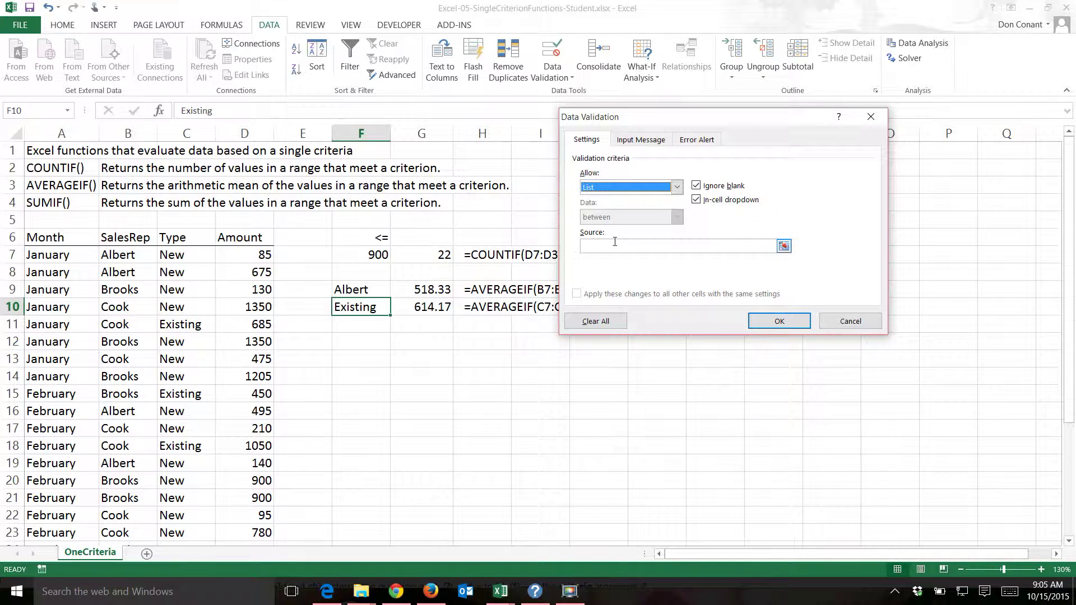
click(616, 247)
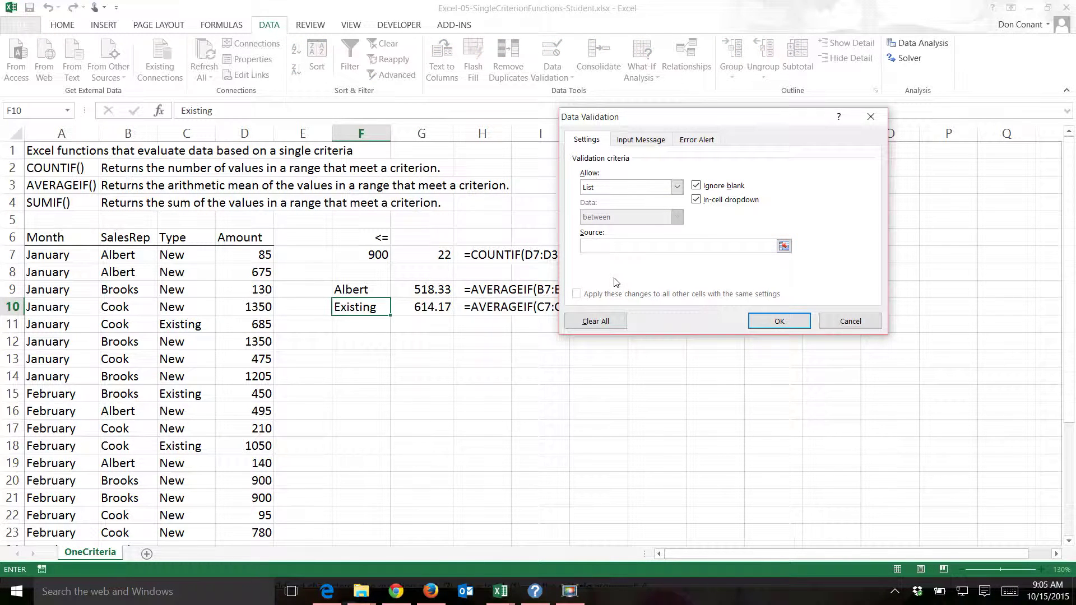
text(New,Existing)
- Give F10's validation a Stop error alert titled "Data Entry Error" with the message "Please select a value from the list." and apply the rule
click(698, 140)
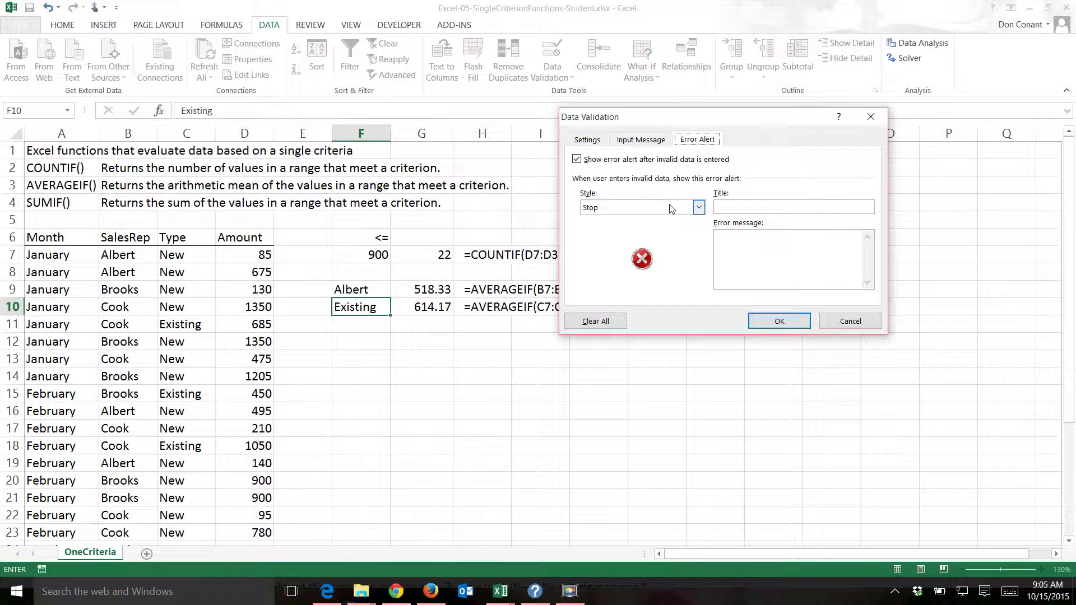
click(699, 209)
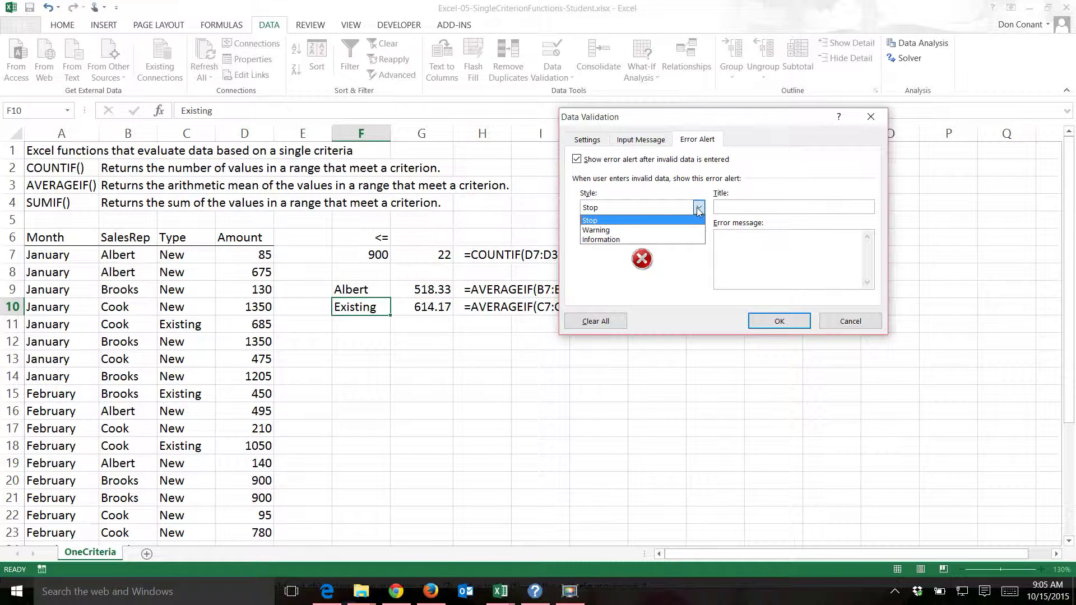
click(699, 209)
click(725, 207)
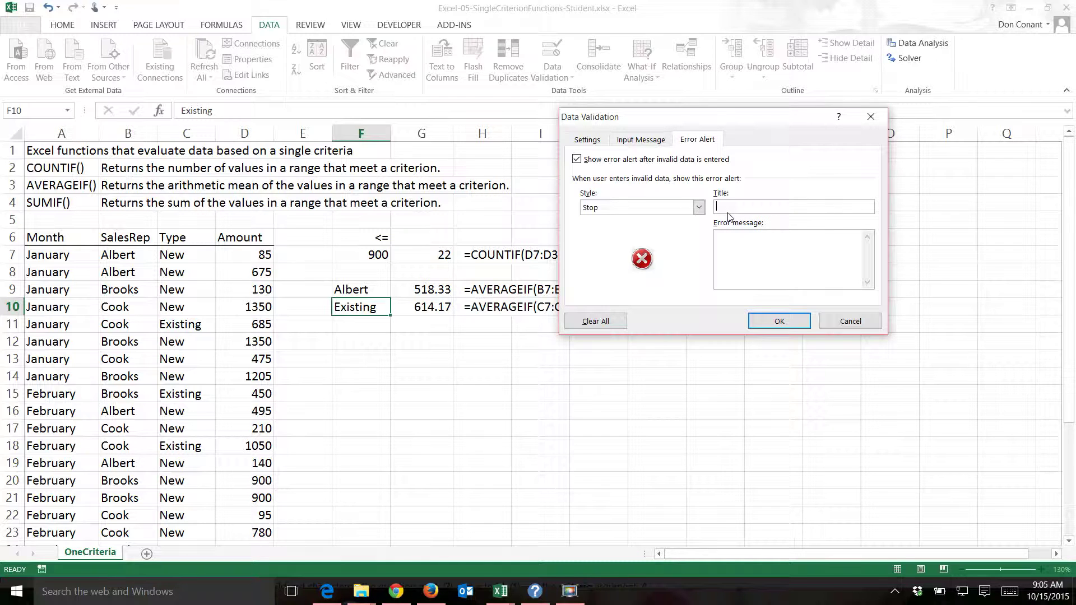
text(Data)
text( Entry )
text(Error)
text(ease se)
text(lect a value from th)
text(e list.)
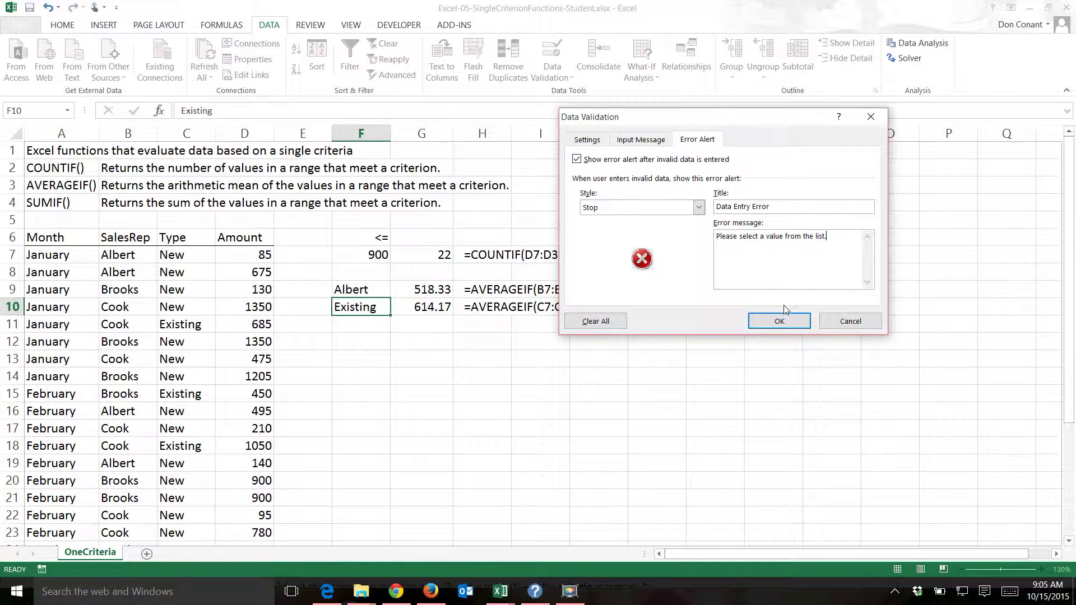
click(786, 322)
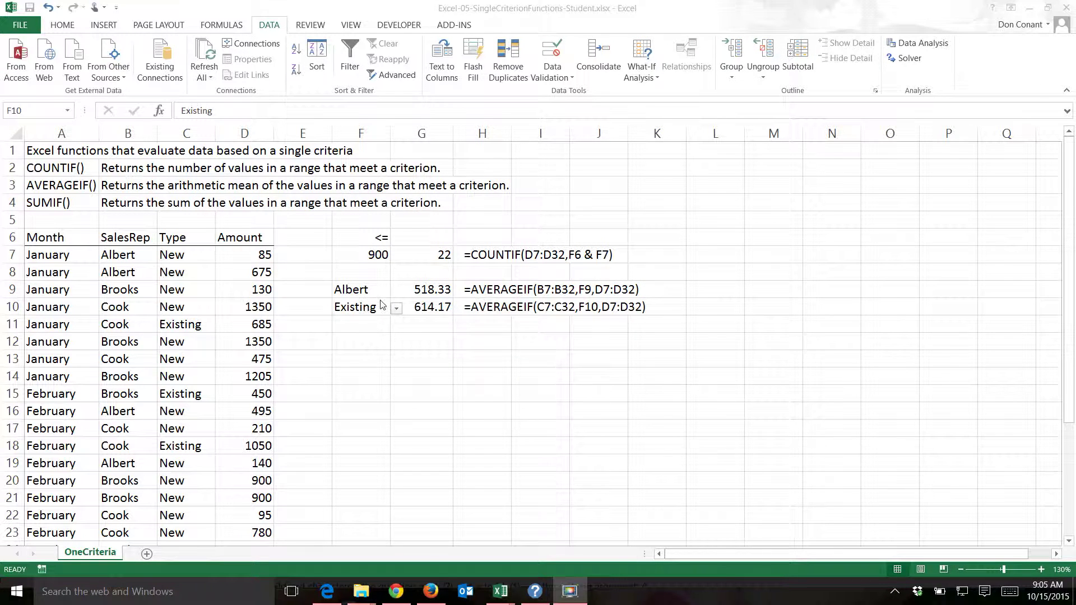
- Test F10's drop-down list by choosing New, Existing and New again
click(399, 312)
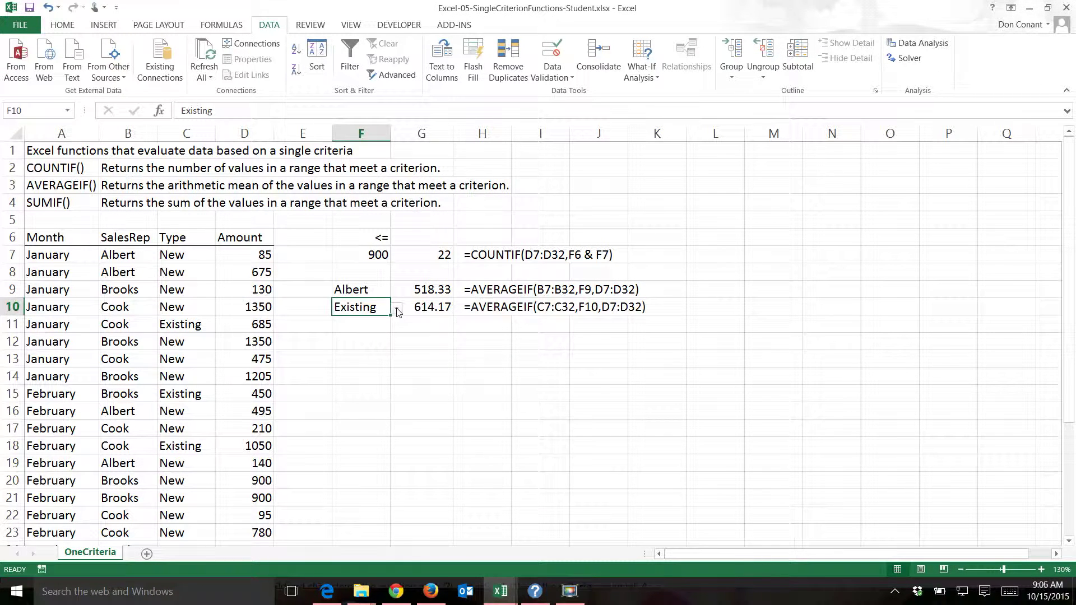
click(398, 310)
click(387, 324)
click(397, 310)
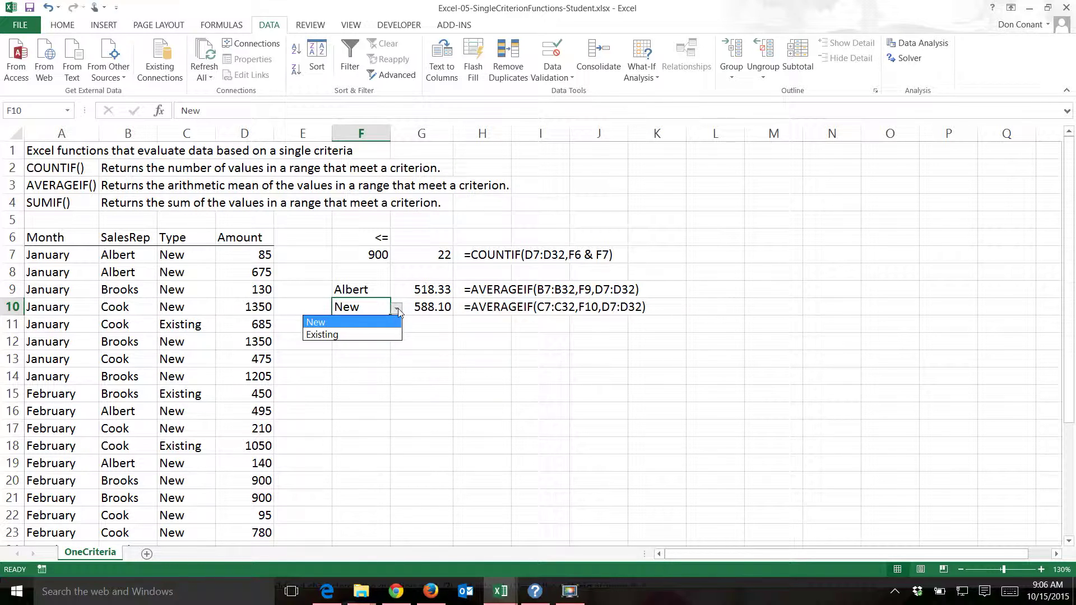
click(390, 335)
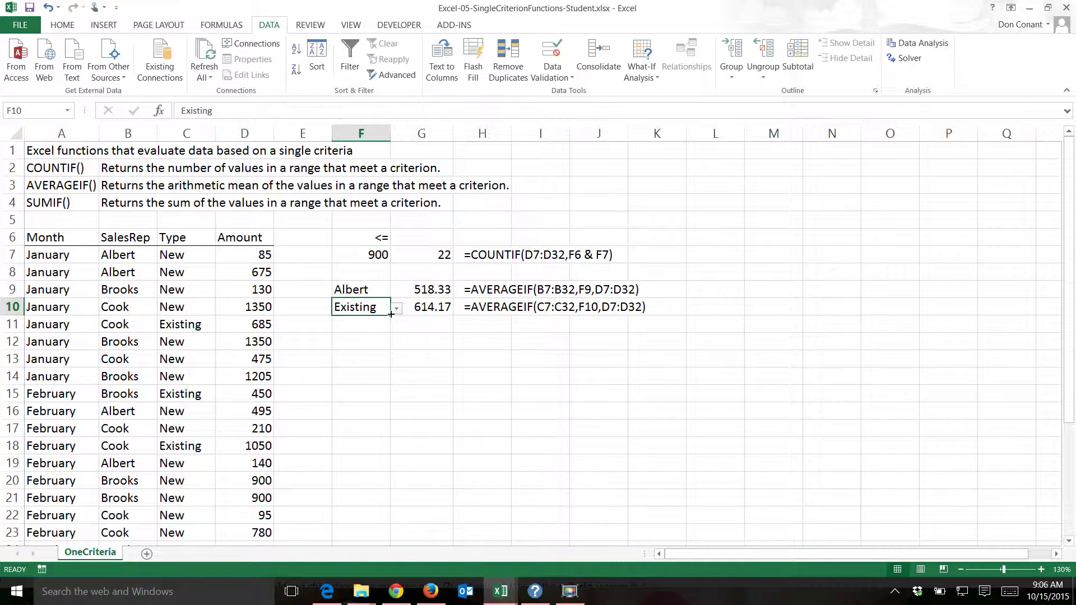
click(396, 309)
click(386, 319)
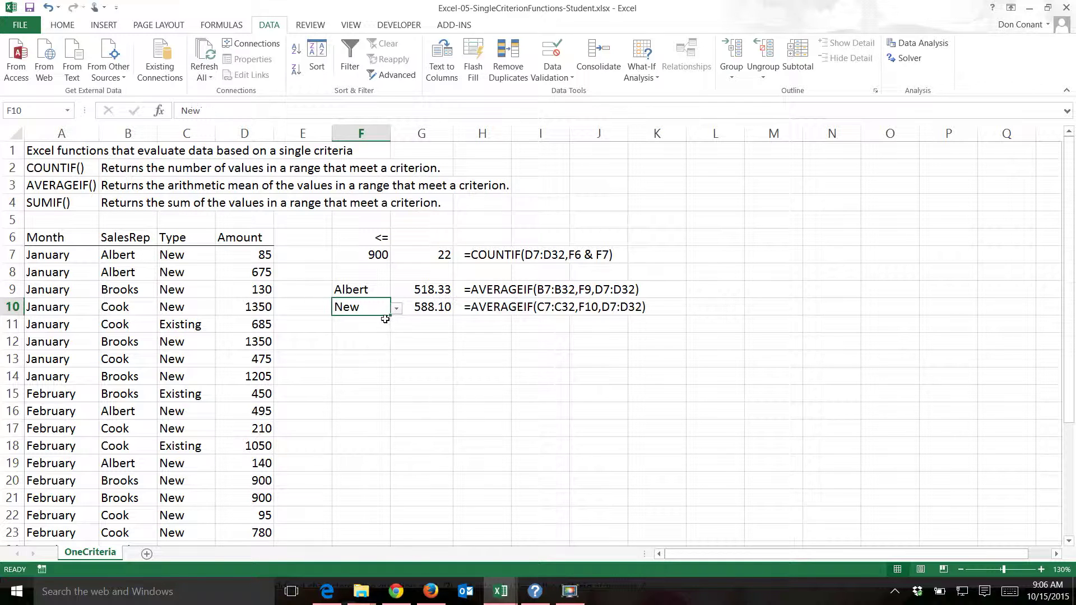
- Try to enter Old in F10 to test the validation rule, and cancel the entry
text(Old)
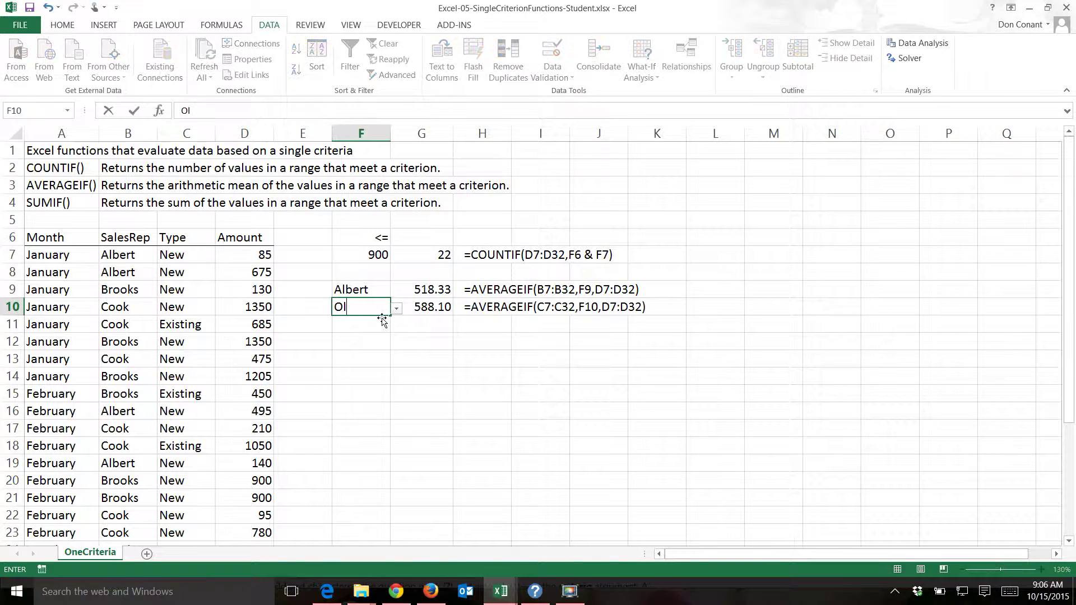
key(Return)
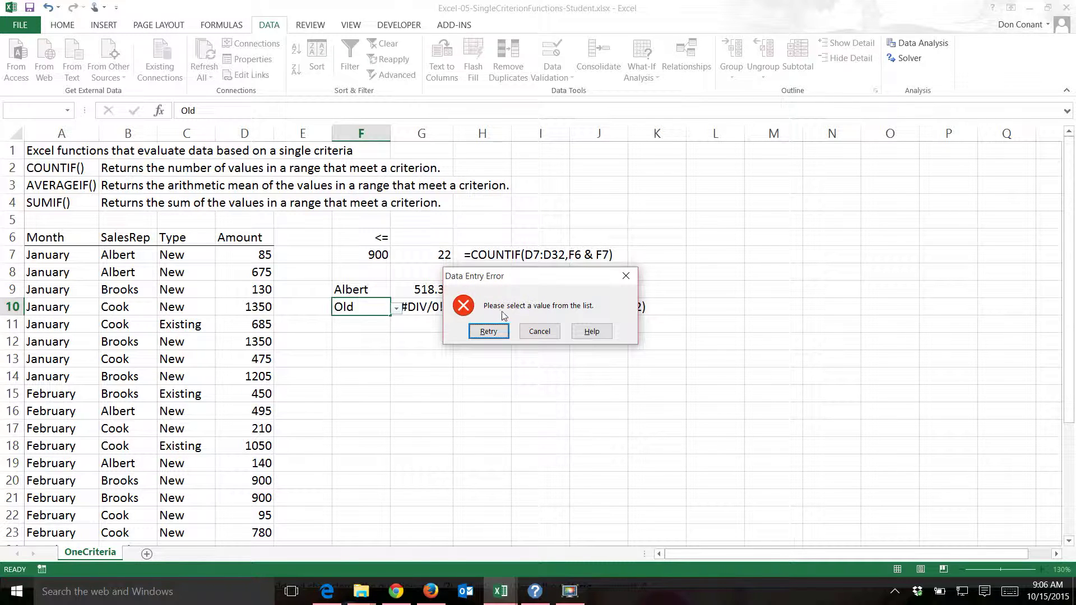
click(534, 333)
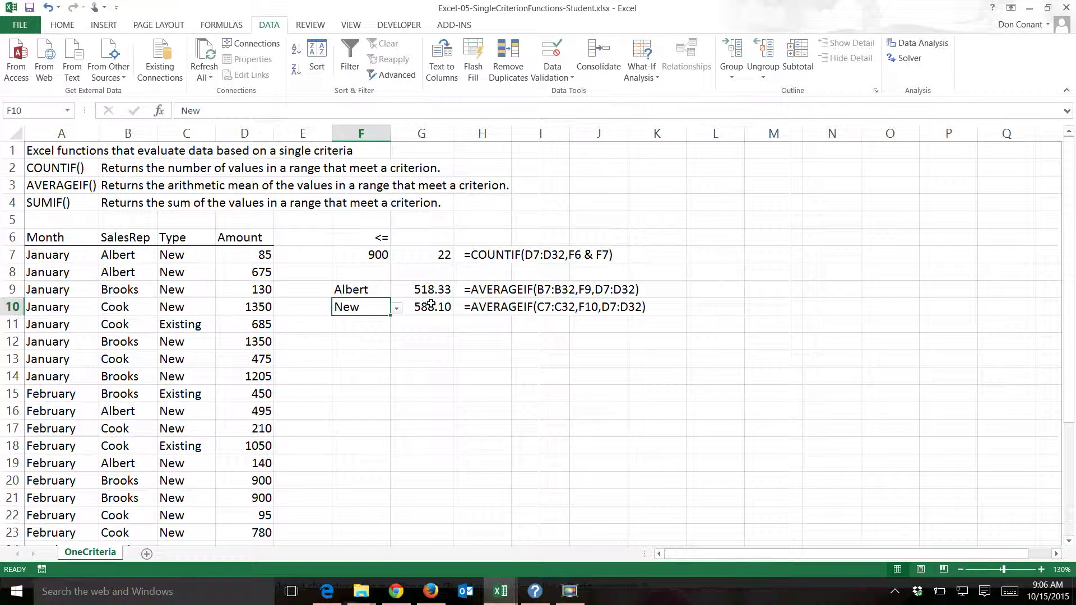
- Choose Existing as the type criterion from F10's drop-down list
click(398, 308)
click(390, 335)
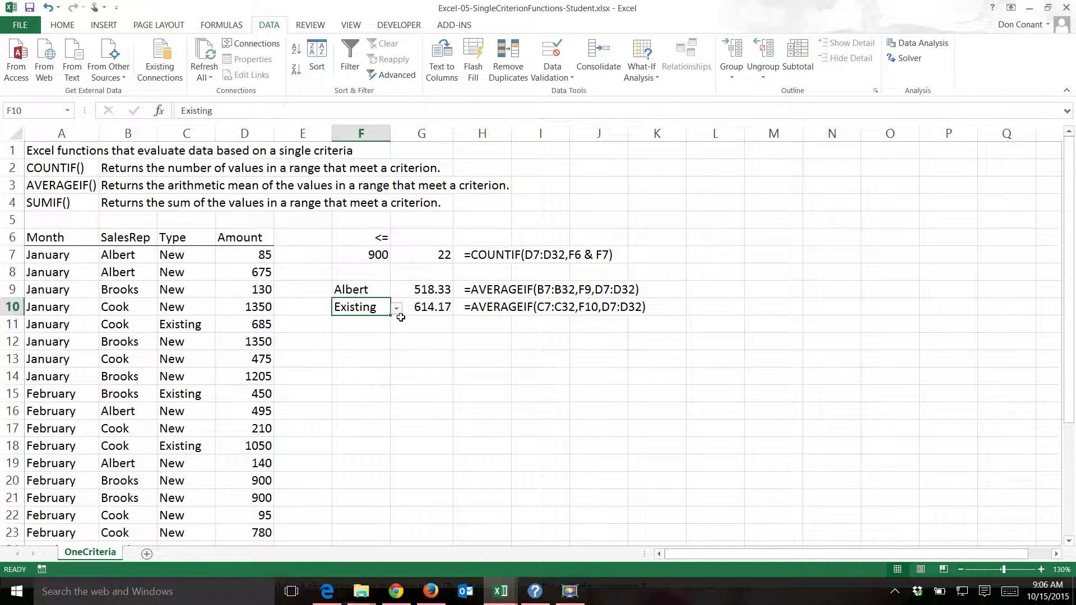
- Start a SUMIF formula in G12 with the months A7:A32 as range and "January" as criterion
click(430, 342)
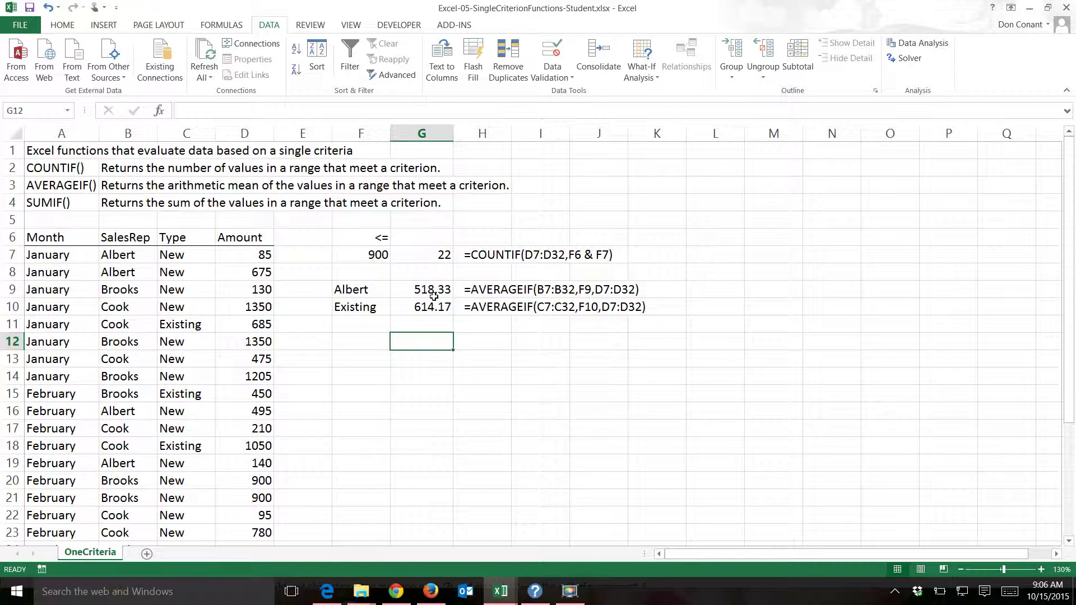
text(=)
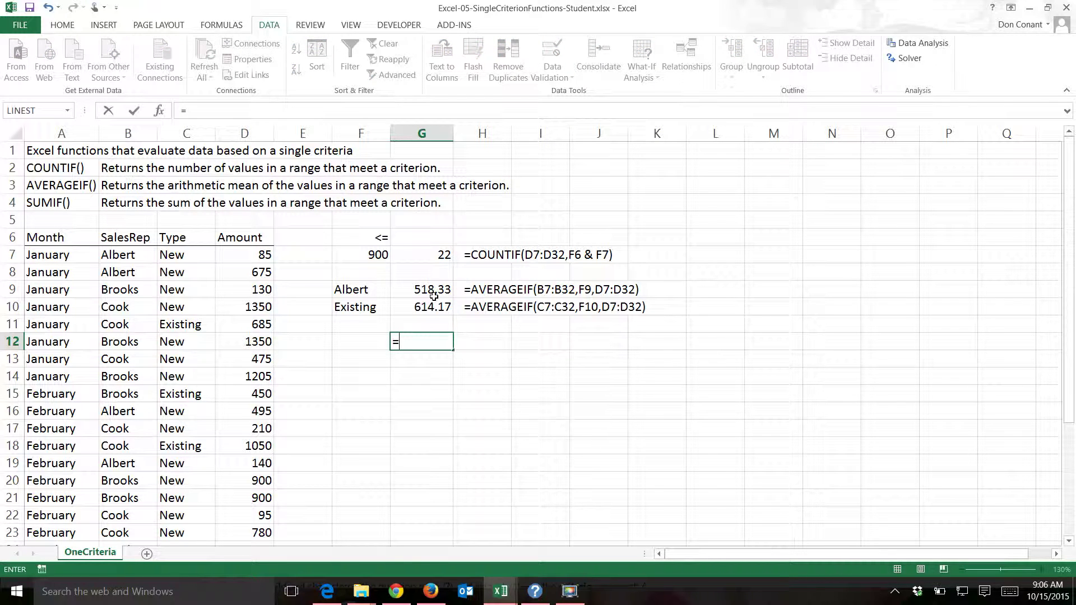
text(sum)
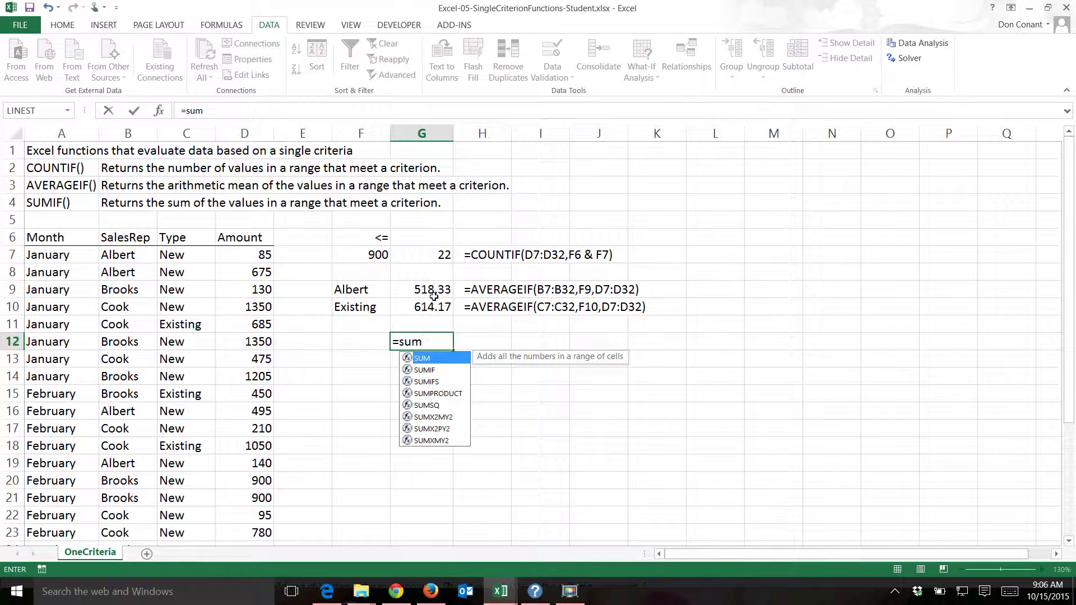
text(if()
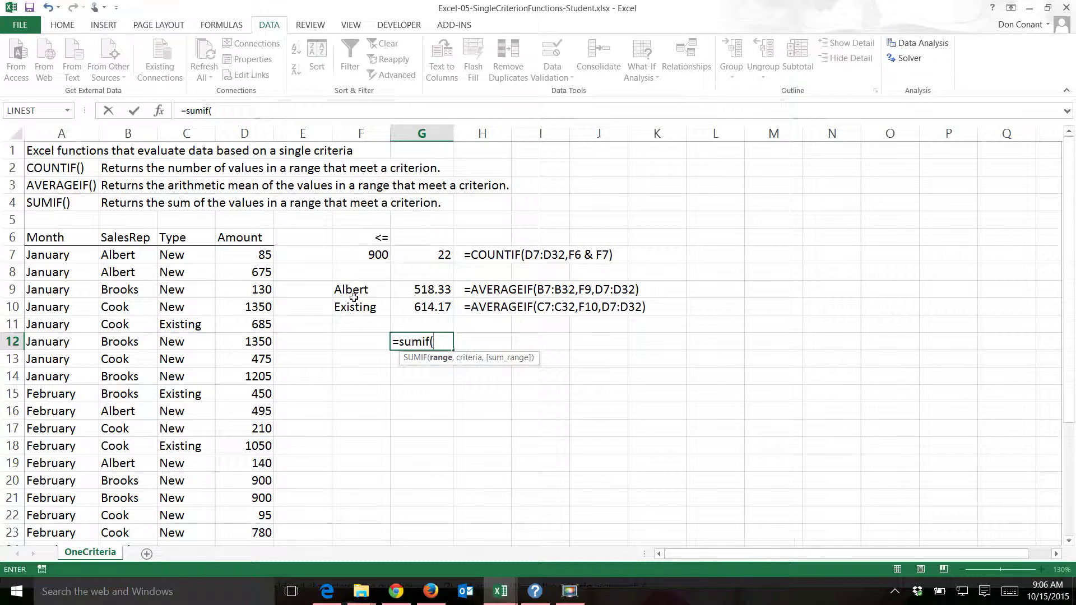
click(62, 259)
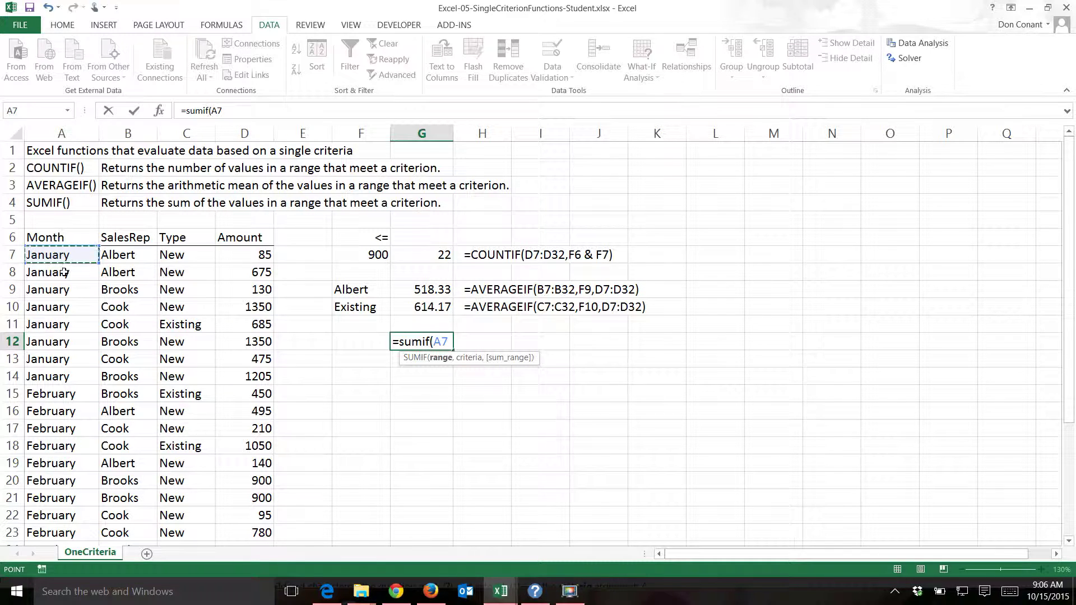
key(End)
key(shift+Down)
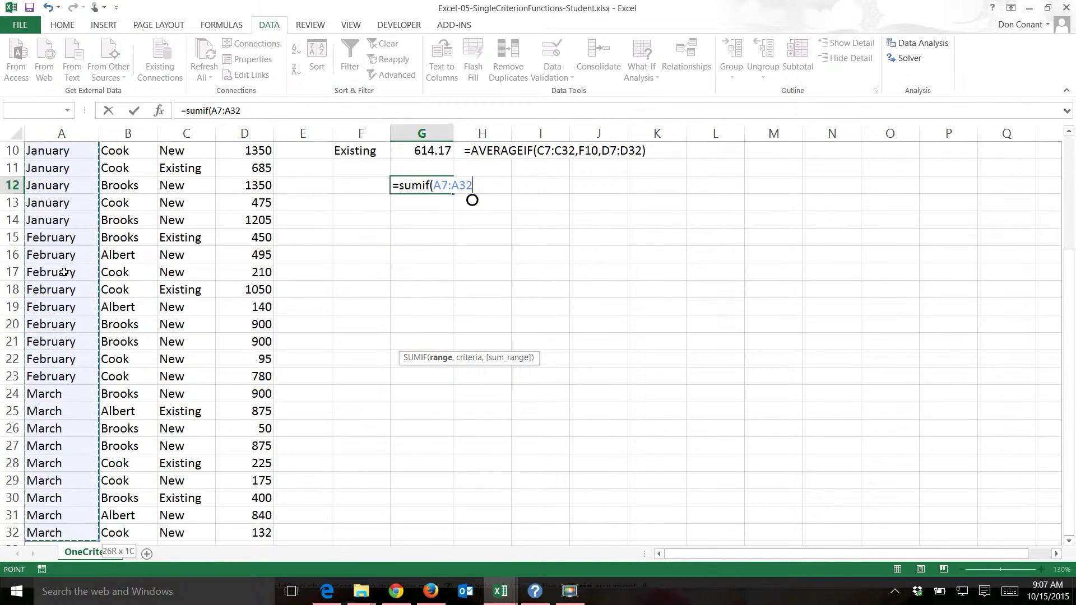
text(,)
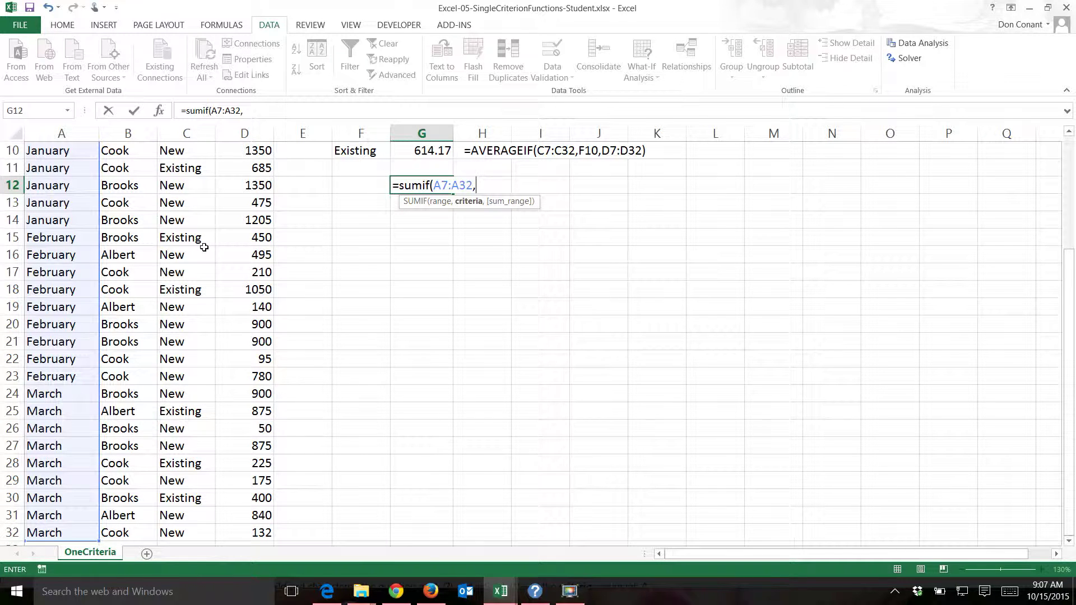
text("January",)
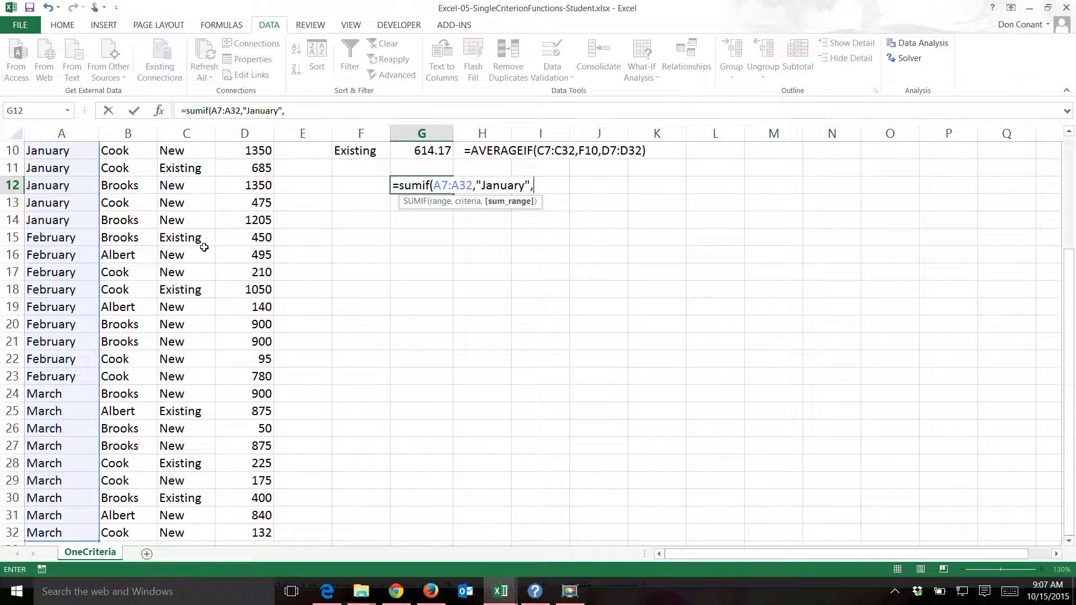
- Complete G12's SUMIF formula with the amounts D7:D32 as sum range
scroll(339, 240, up, 2)
scroll(339, 240, up, 1)
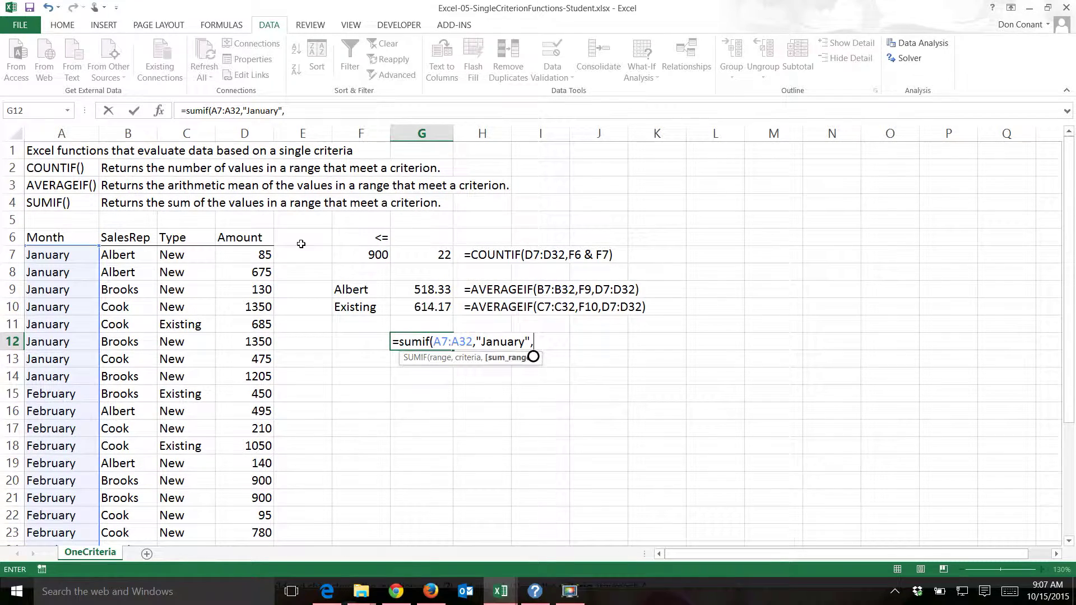
drag(252, 255, 263, 497)
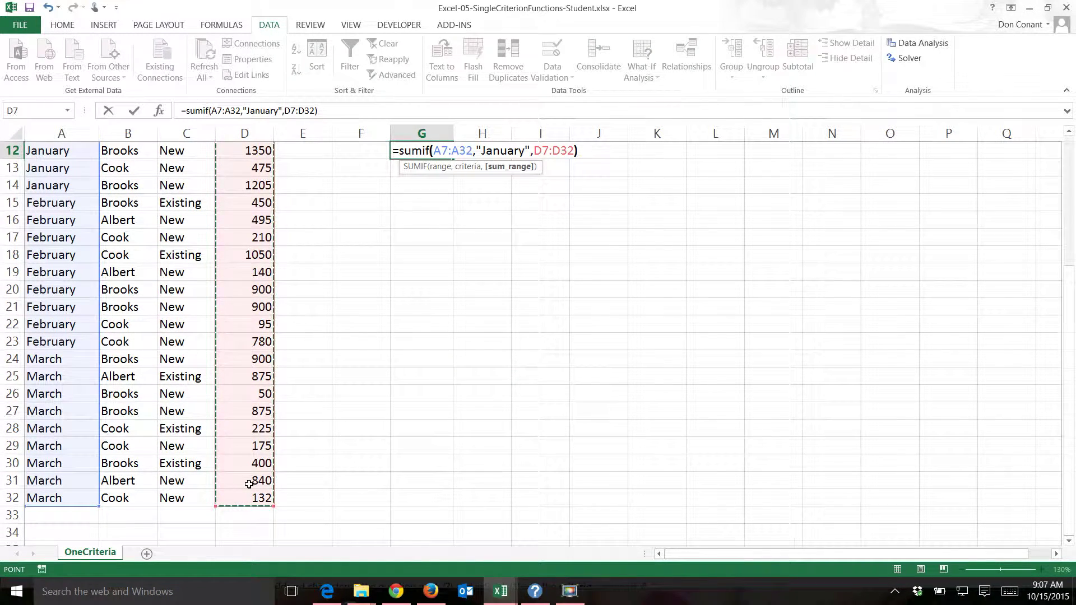
text())
key(ctrl+Return)
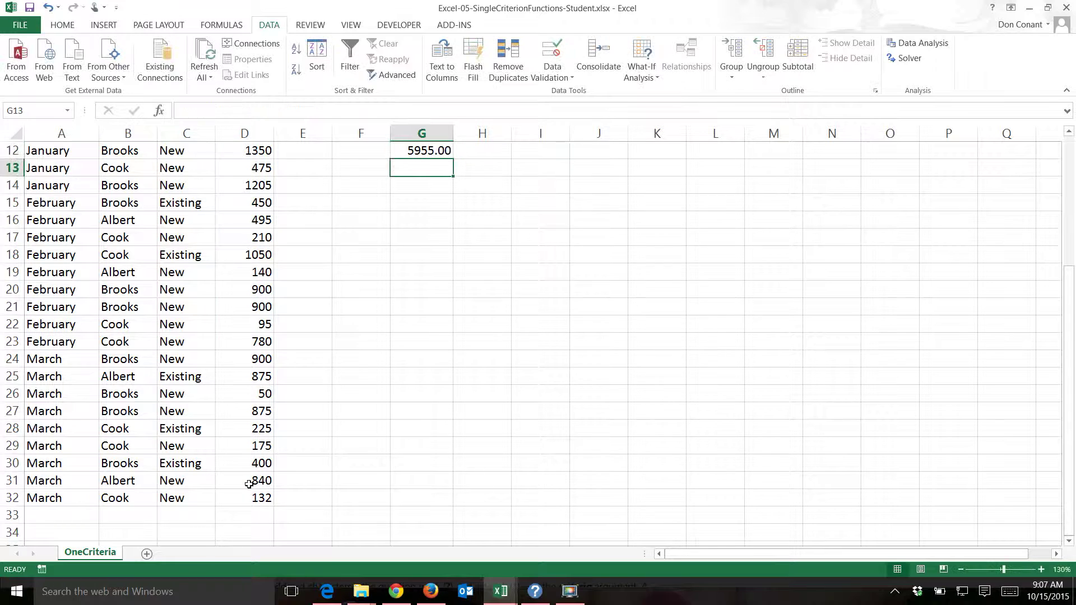
- Enter January as the month criterion in F13
scroll(252, 485, up, 4)
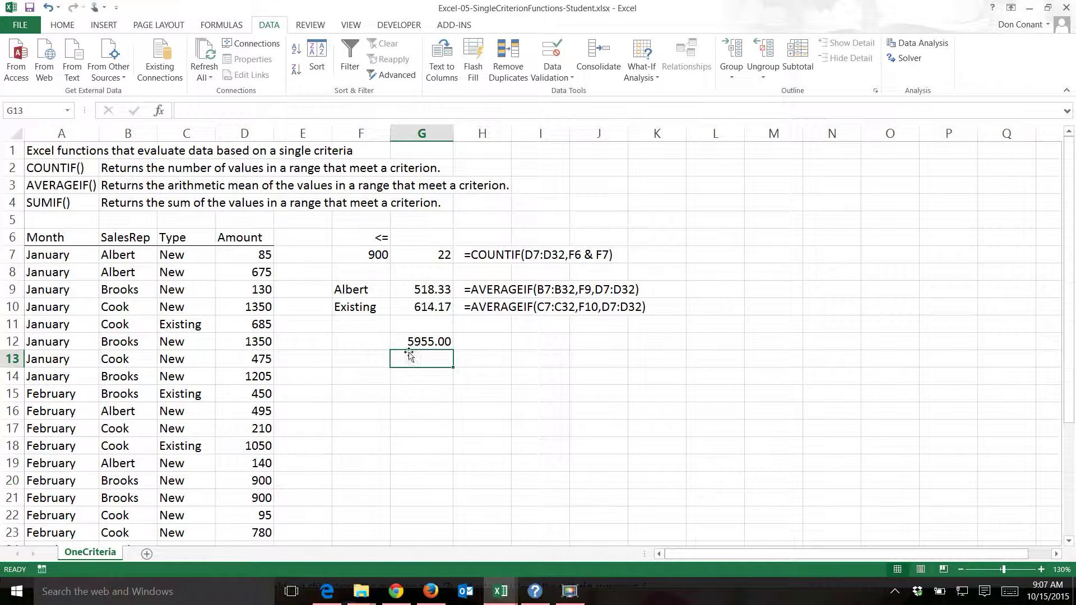
click(370, 358)
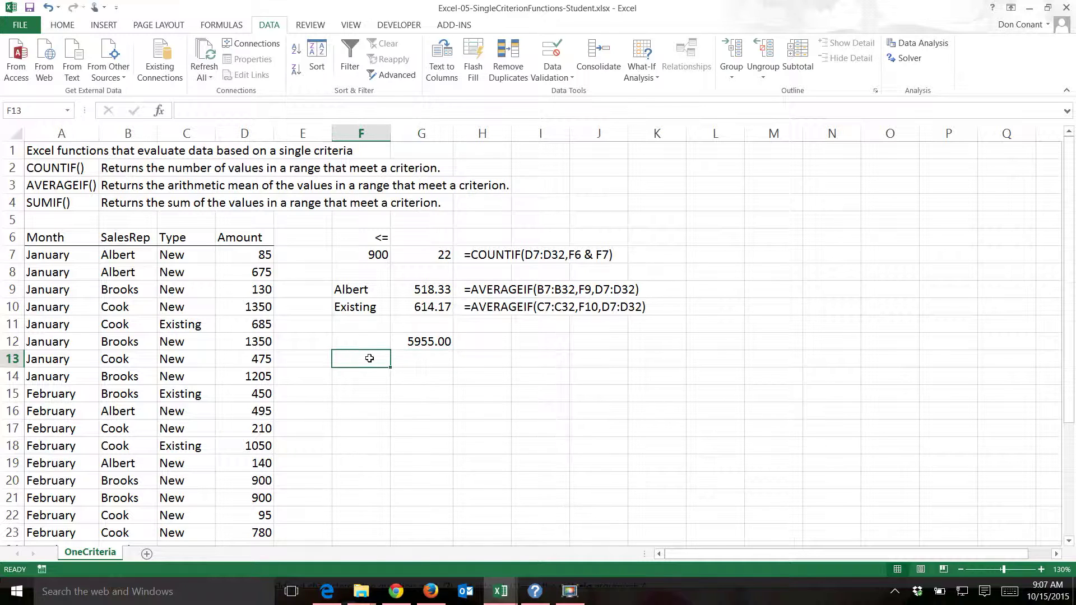
text(January)
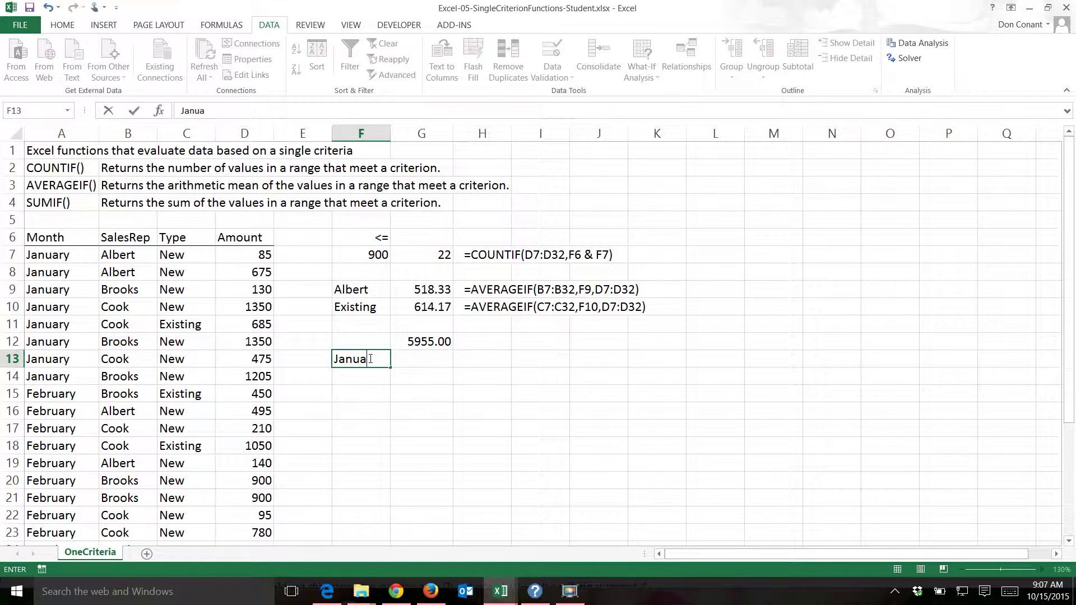
click(433, 359)
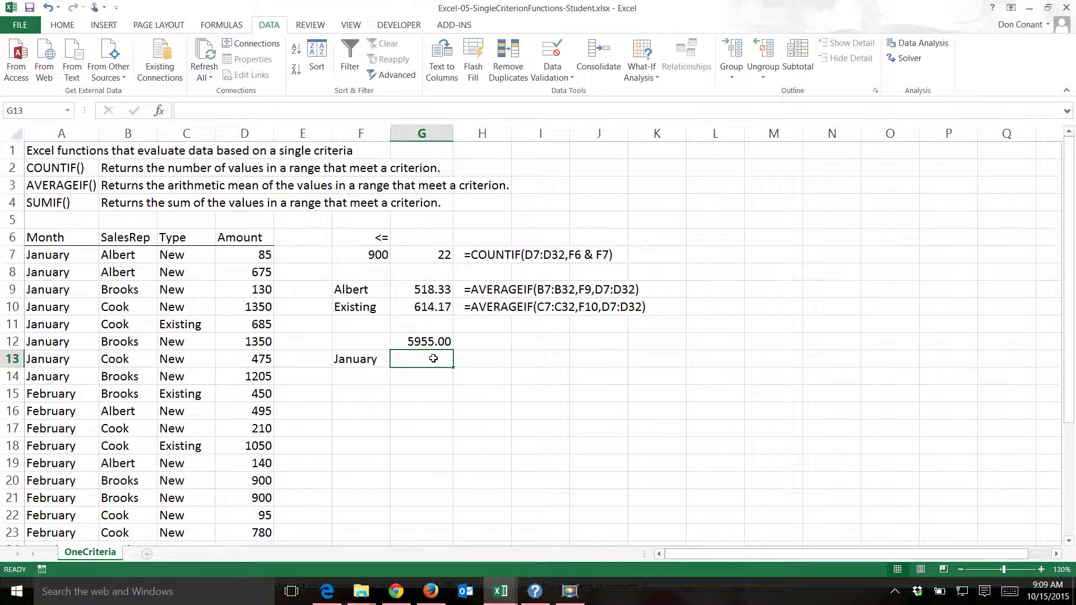
- Start a SUMIF formula in G13 with the months A7:A32 as range and cell F13 as criterion
text(=)
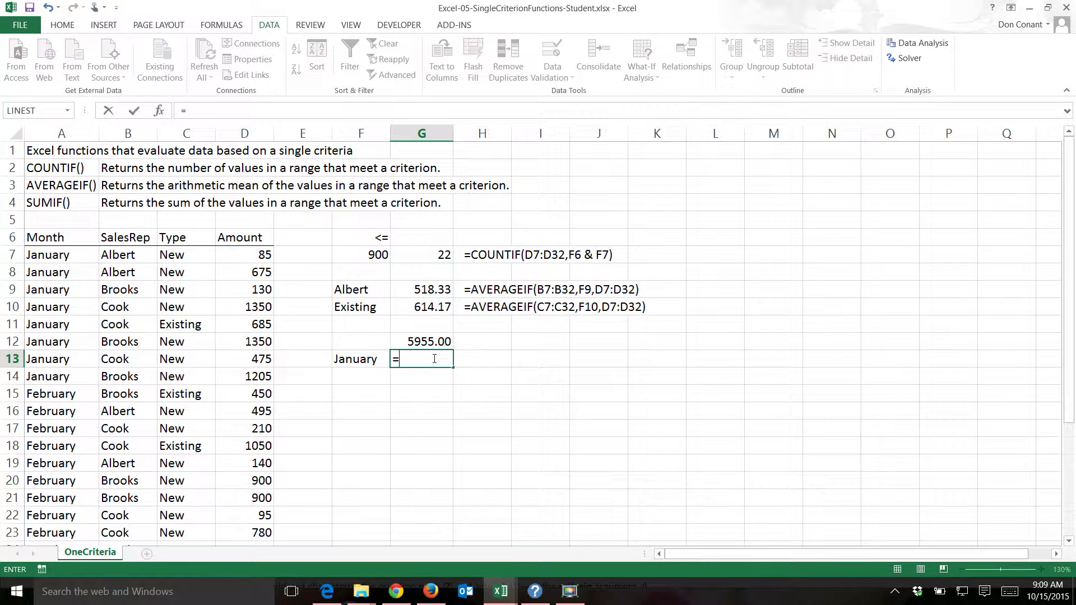
text(sumif()
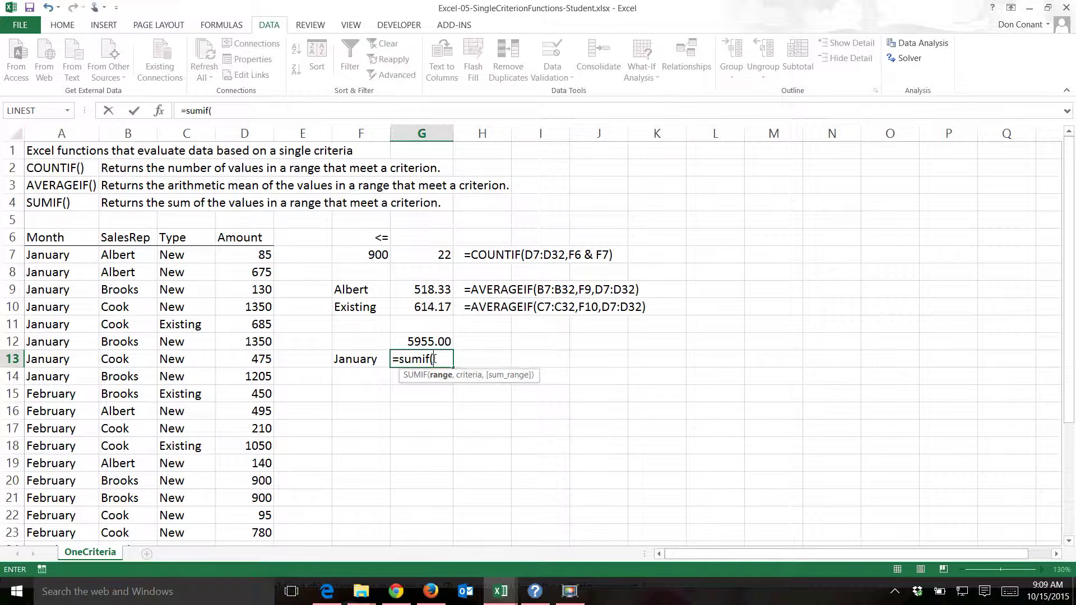
click(66, 256)
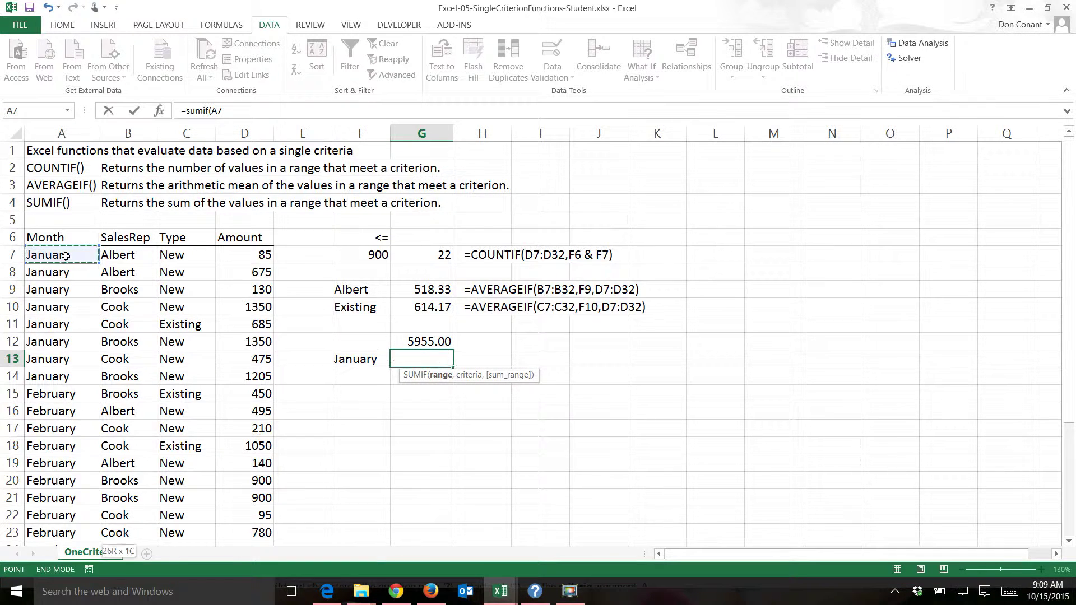
key(ctrl+shift+Down)
text(,)
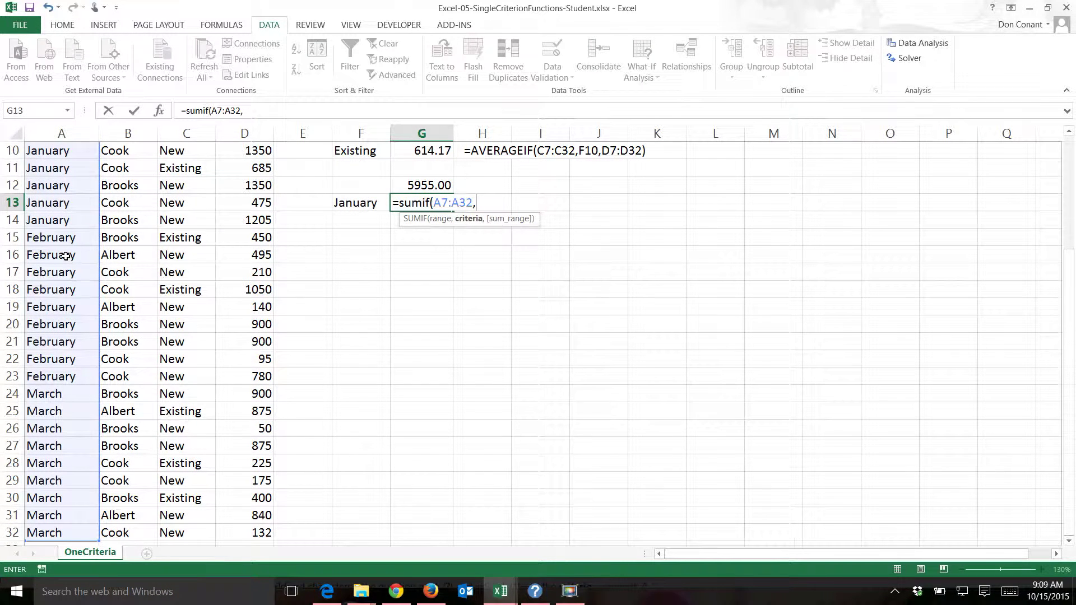
click(367, 202)
text(,)
- Complete G13's SUMIF formula with the amounts D7:D32 as sum range
scroll(367, 202, up, 3)
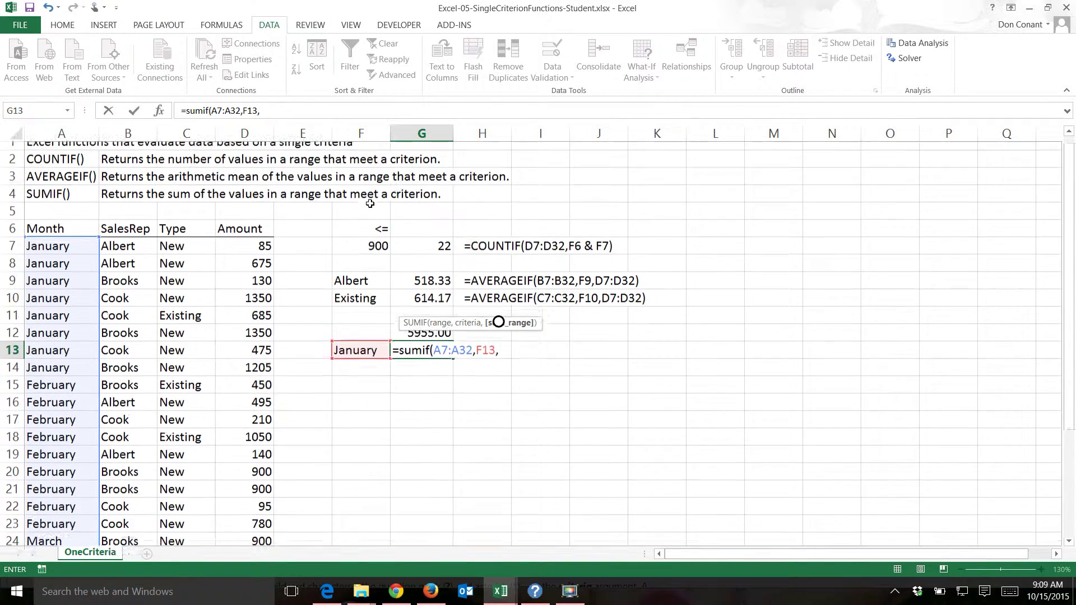
click(253, 253)
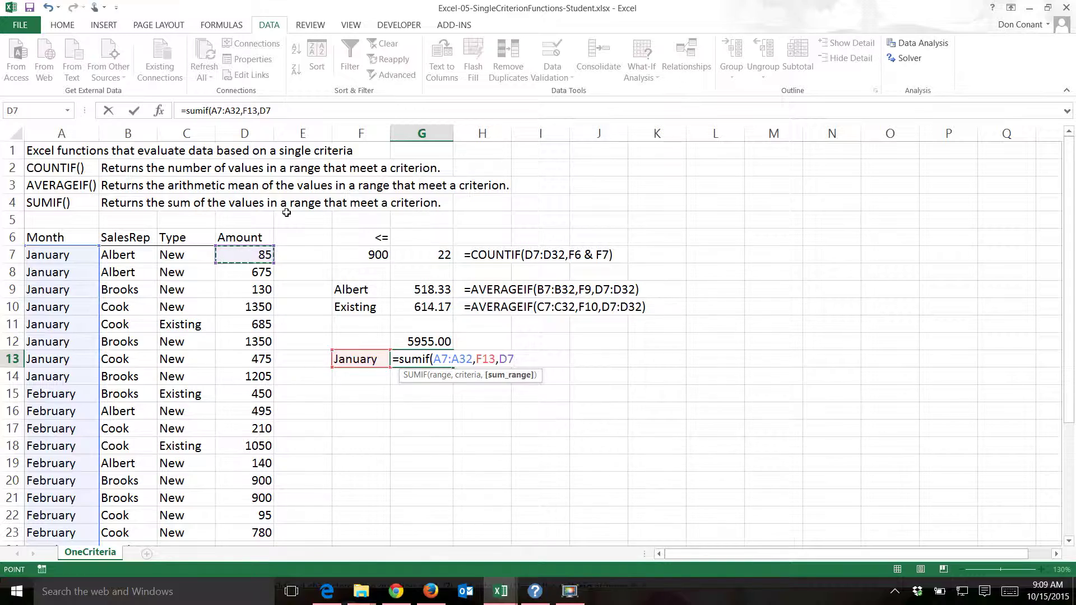
key(ctrl+shift+Down)
text())
scroll(405, 236, up, 3)
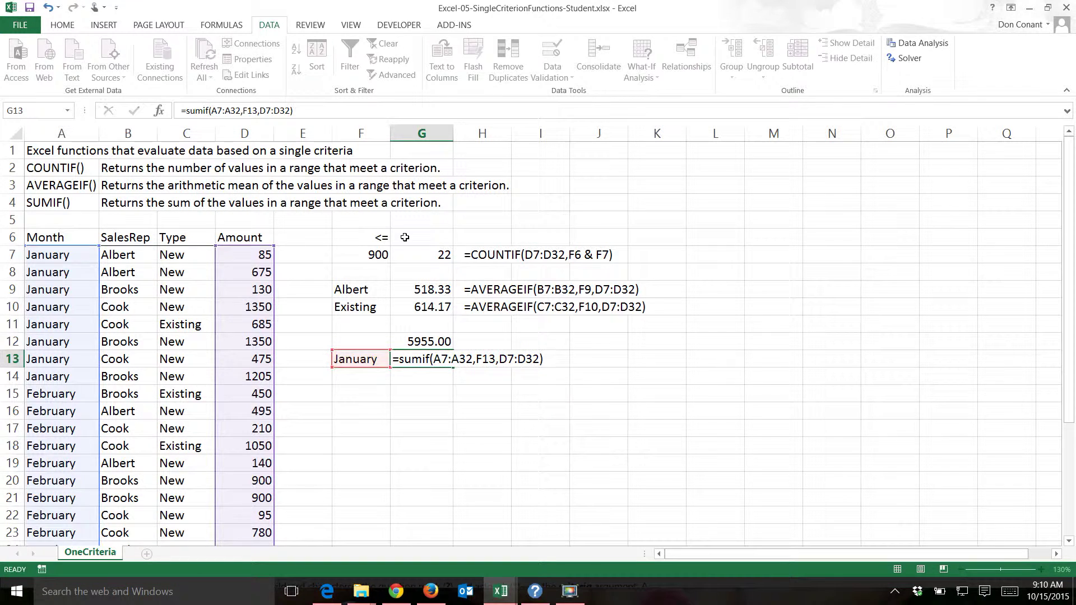
key(Return)
- Change the month criterion in F13 to February
key(Up)
key(Left)
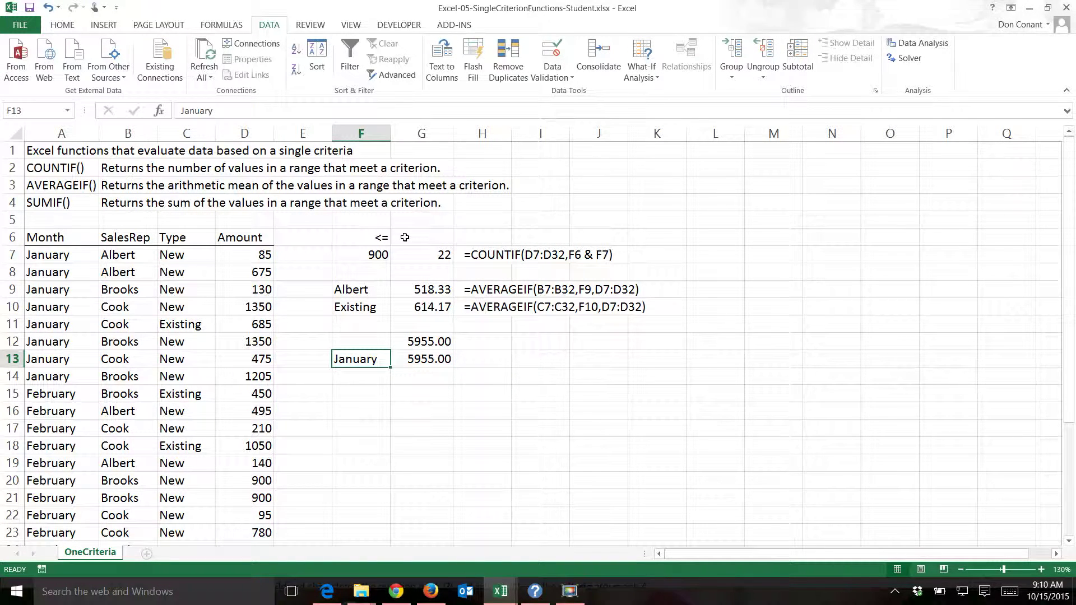
text(February)
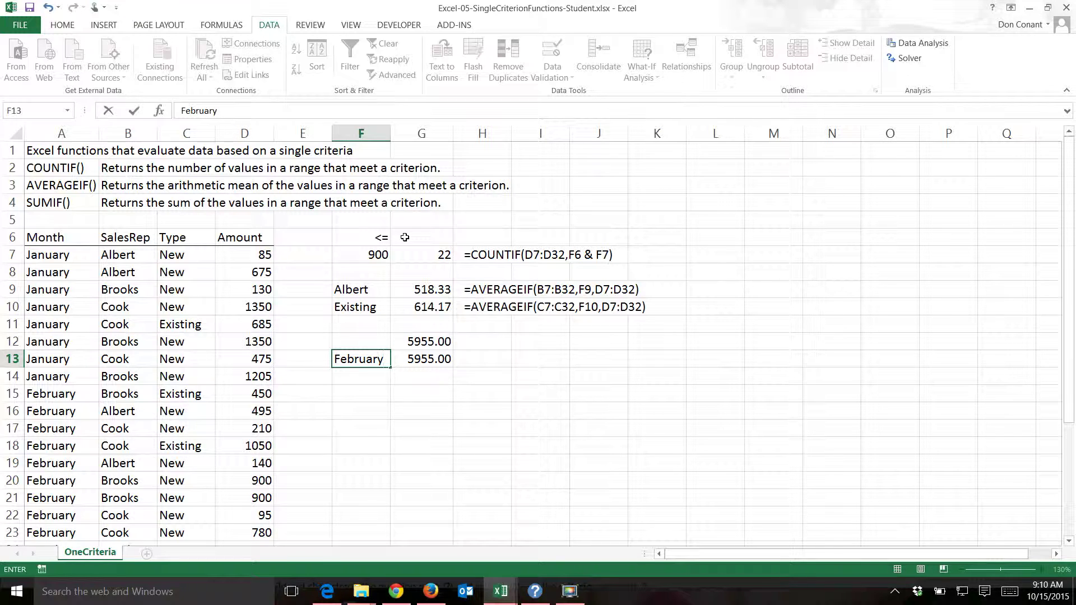
key(Return)
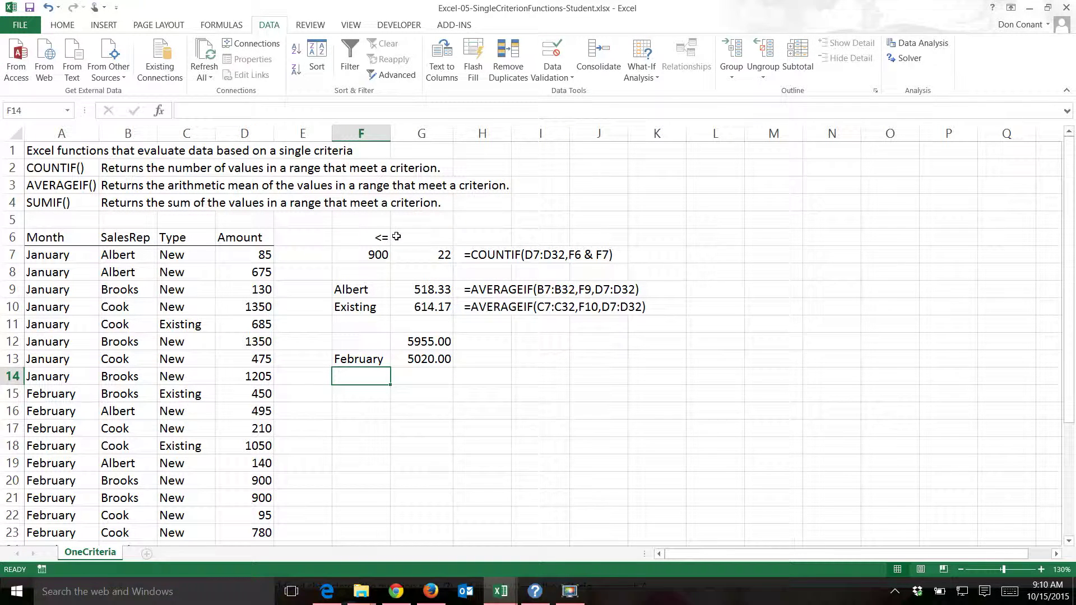
- Enter a FORMULATEXT formula in H12 that displays the formula of G12
click(462, 340)
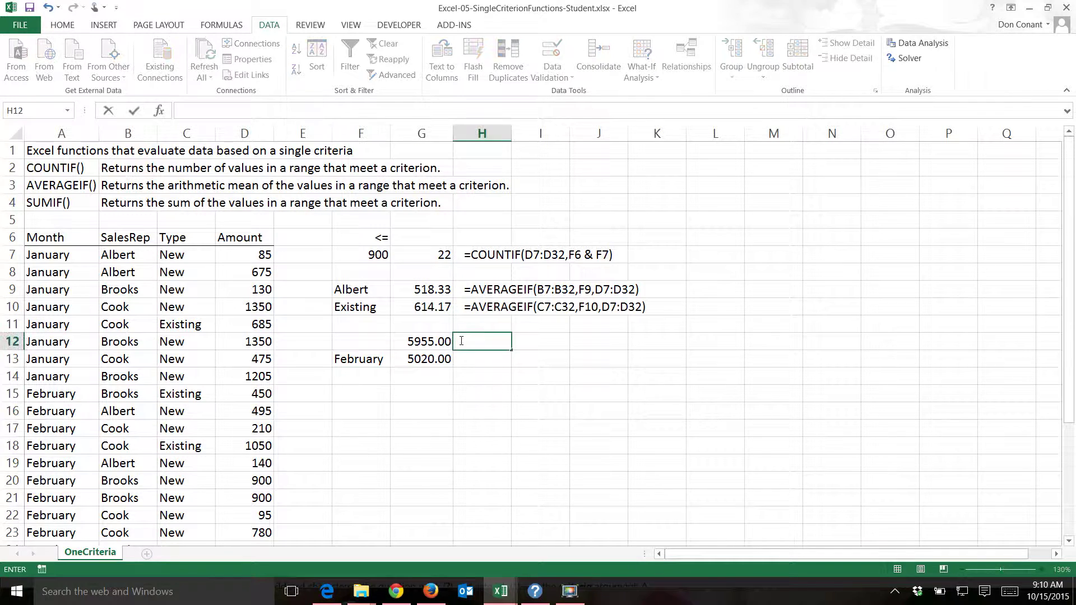
text(=formul)
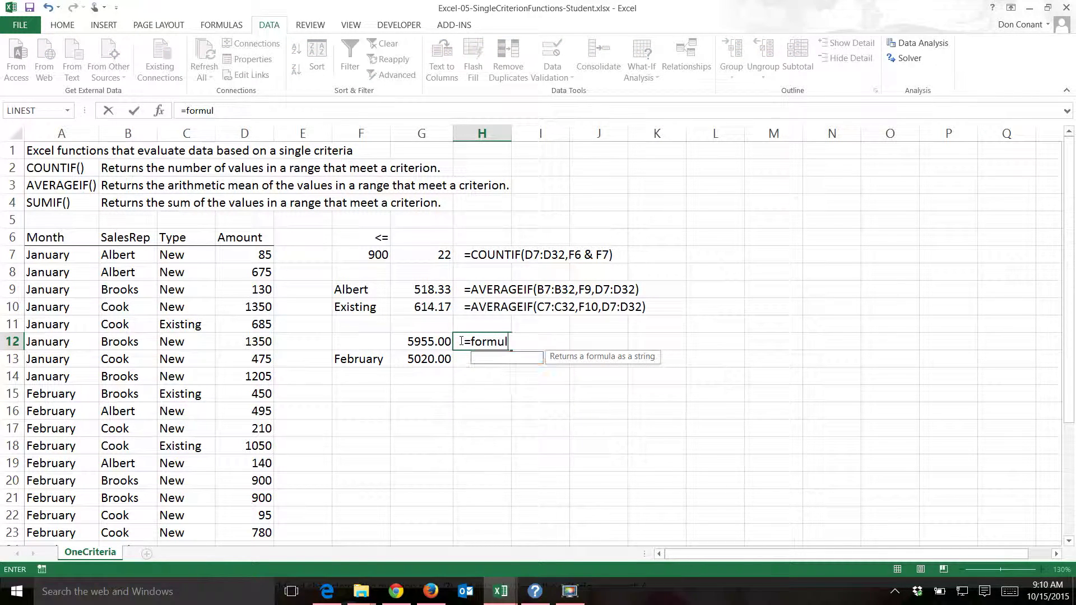
text(atext)
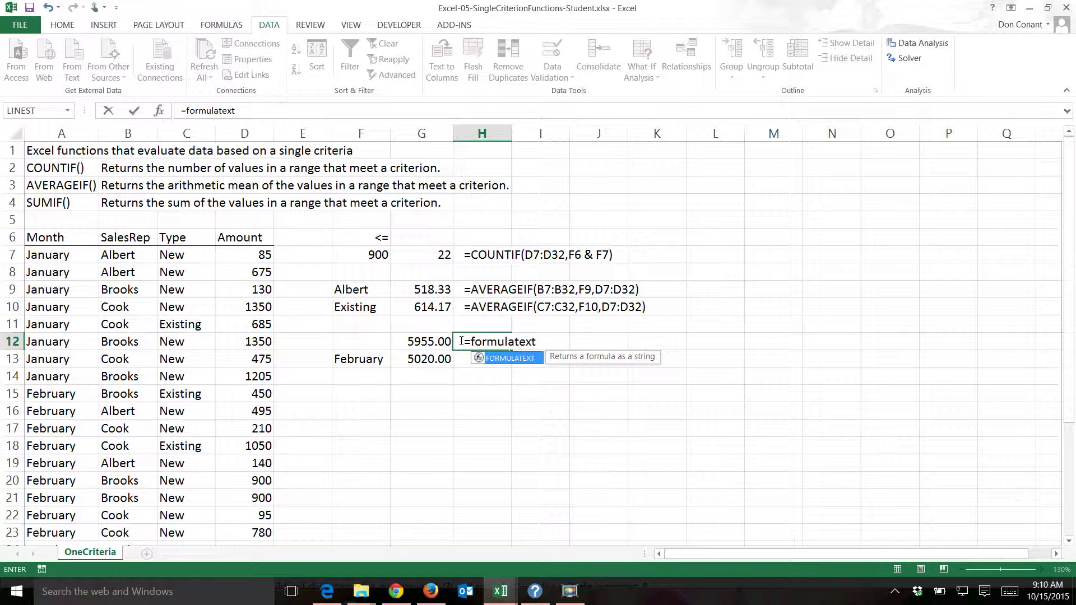
text(()
click(417, 344)
key(Return)
- Copy the FORMULATEXT formula from H12 down to H13
key(Up)
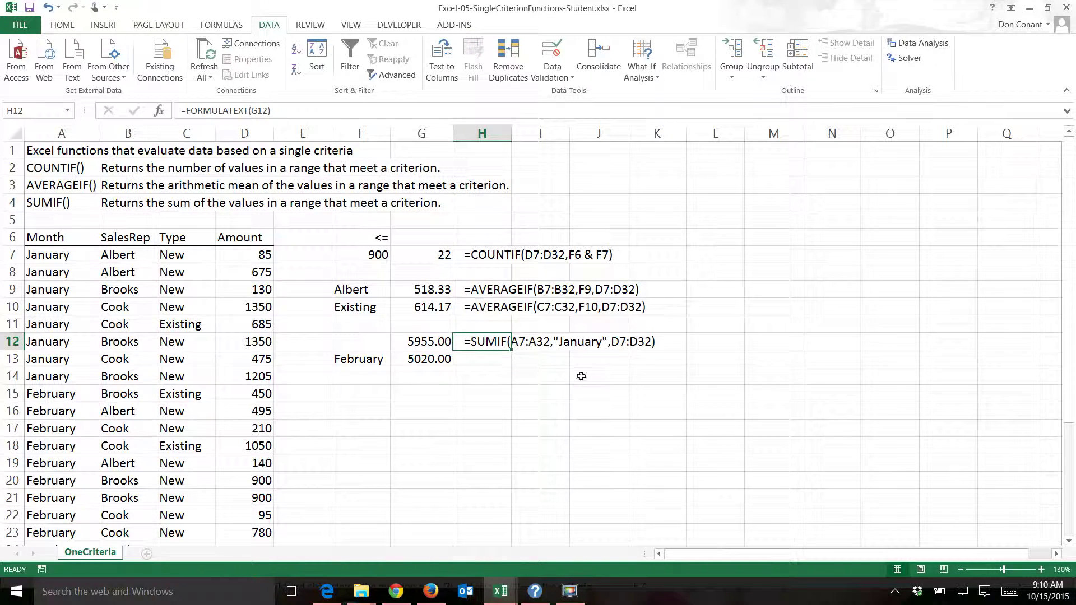
drag(509, 350, 509, 368)
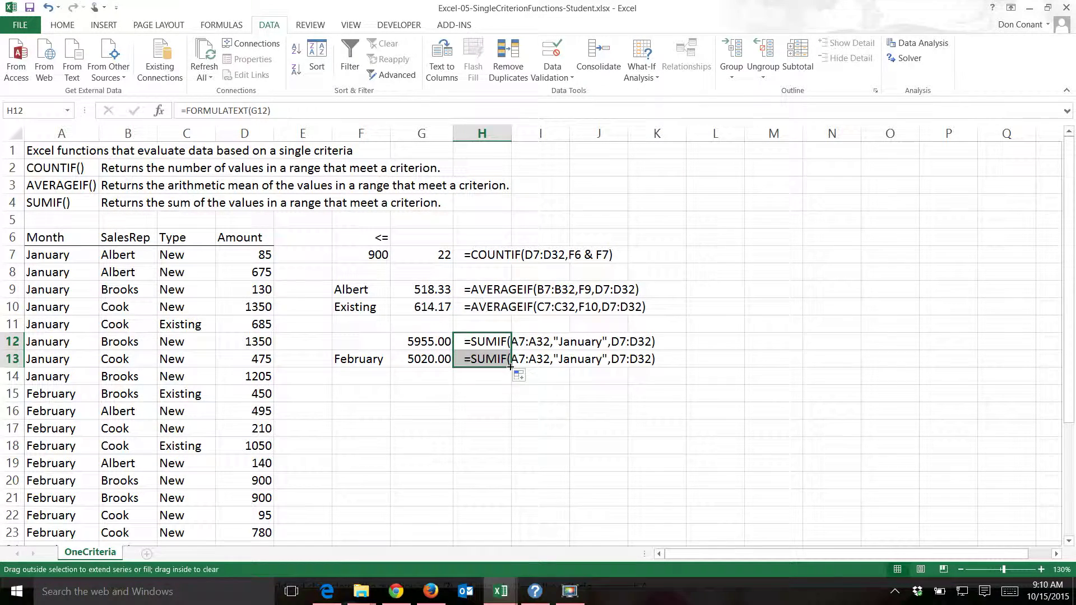
click(434, 319)
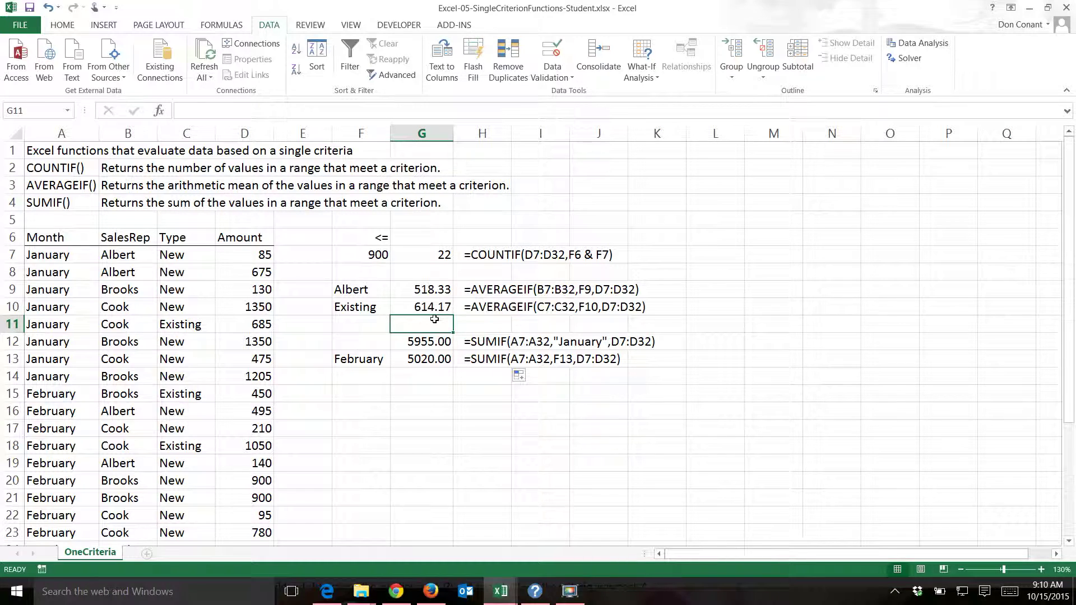